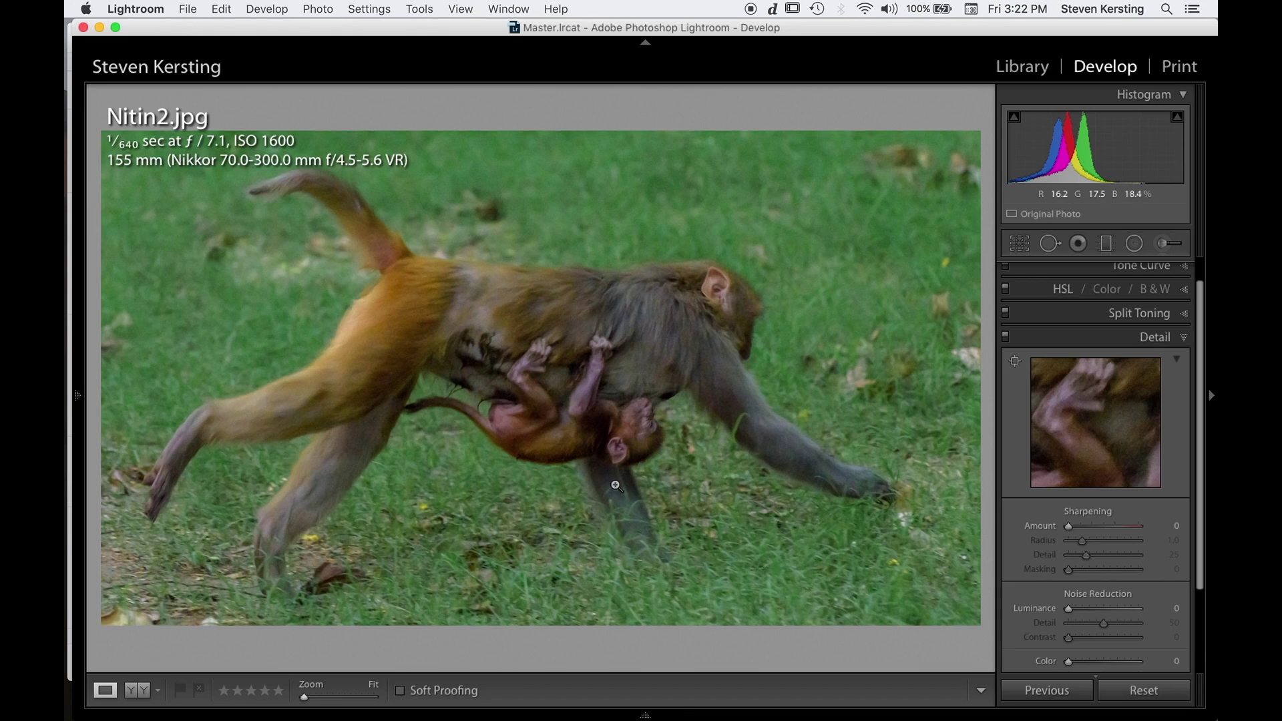
Examine the running monkey and its clinging baby at 1:1, checking the sharpness of the faces, fur and legs.
{"action": "left_click", "coordinate": [634, 499]}
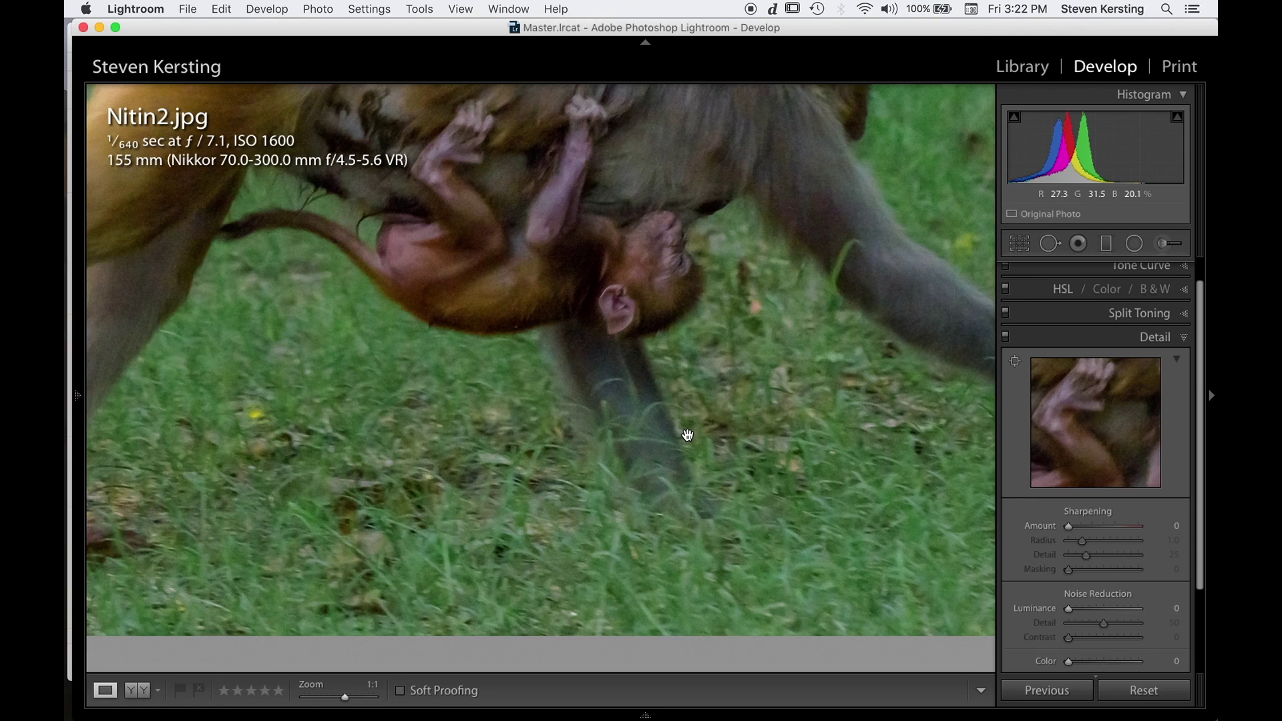
{"action": "scroll", "coordinate": [688, 435], "scroll_direction": "up", "scroll_amount": 3}
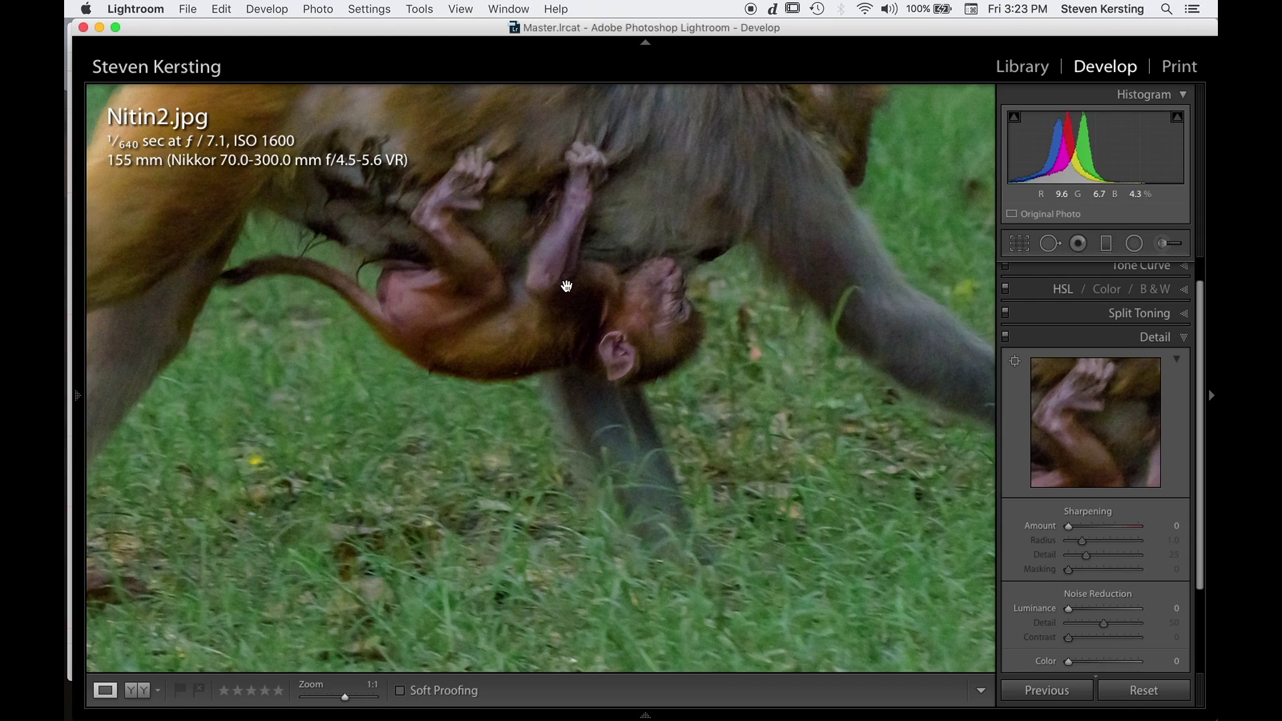
{"action": "scroll", "coordinate": [727, 312], "scroll_direction": "up", "scroll_amount": 5}
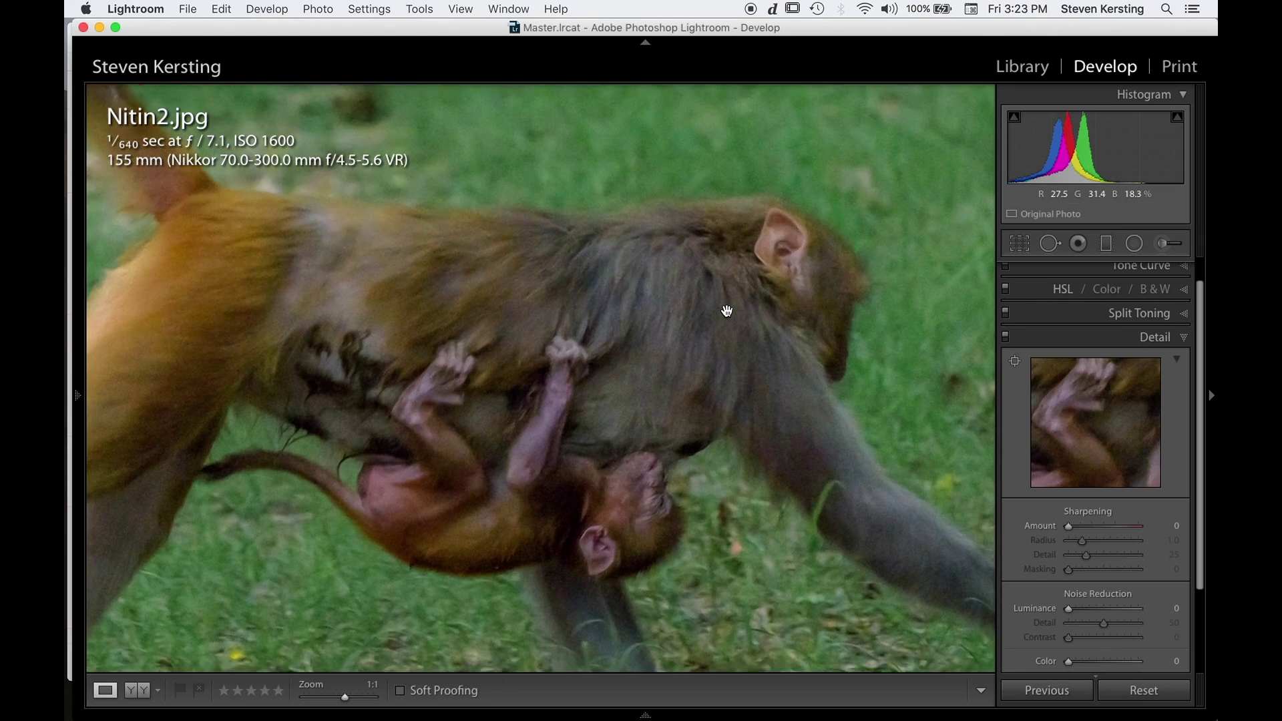
{"action": "scroll", "coordinate": [727, 311], "scroll_direction": "up", "scroll_amount": 2}
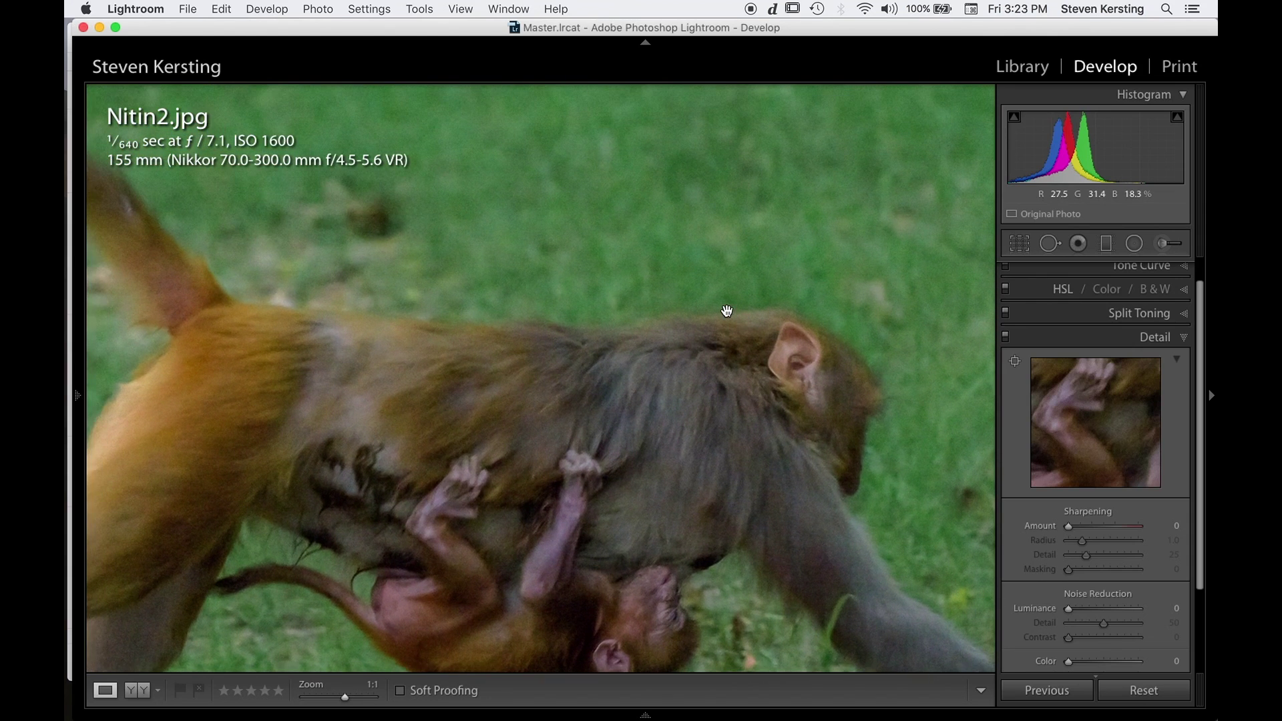
{"action": "scroll", "coordinate": [727, 311], "scroll_direction": "down", "scroll_amount": 2}
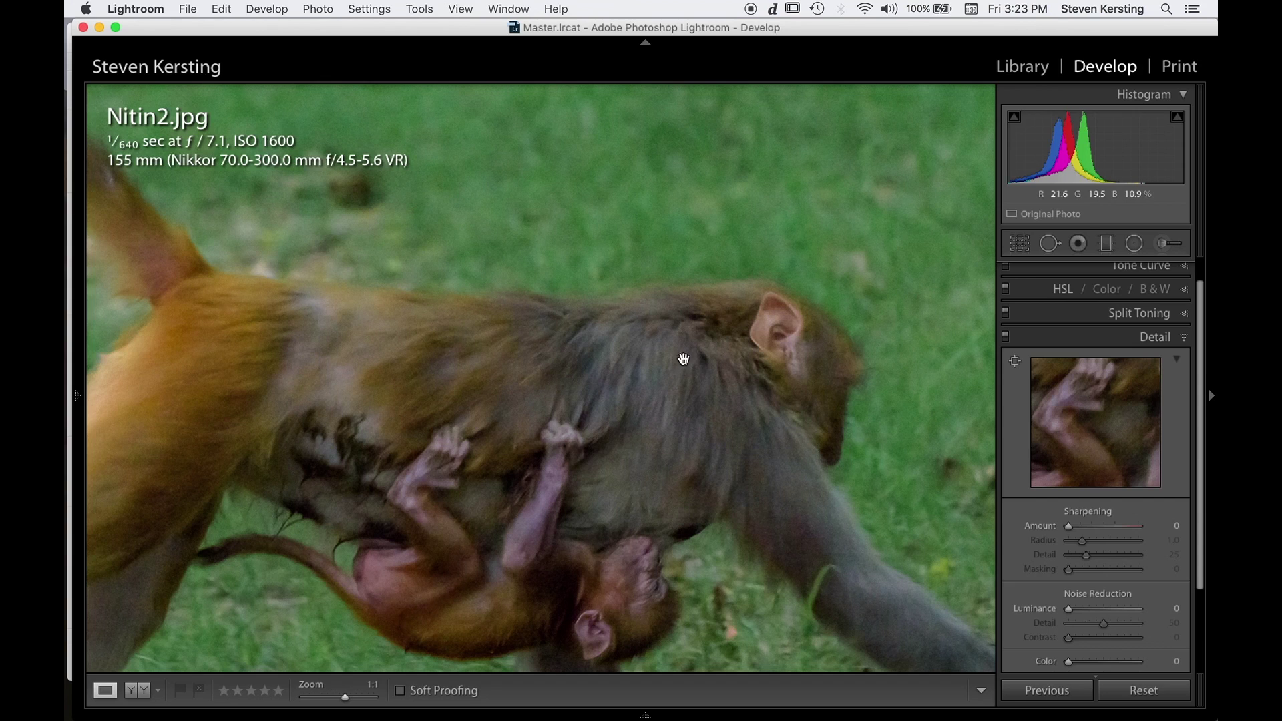
{"action": "left_click", "coordinate": [660, 387]}
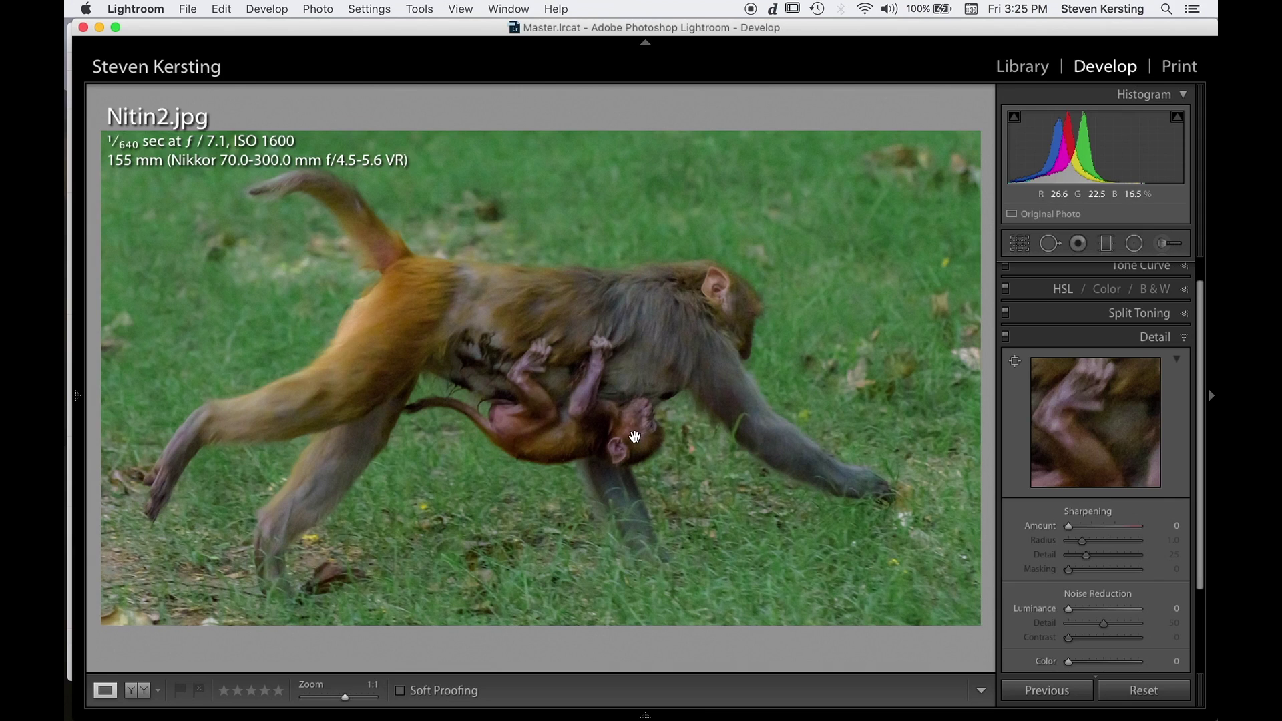
{"action": "left_click", "coordinate": [637, 439]}
{"action": "left_click", "coordinate": [678, 437]}
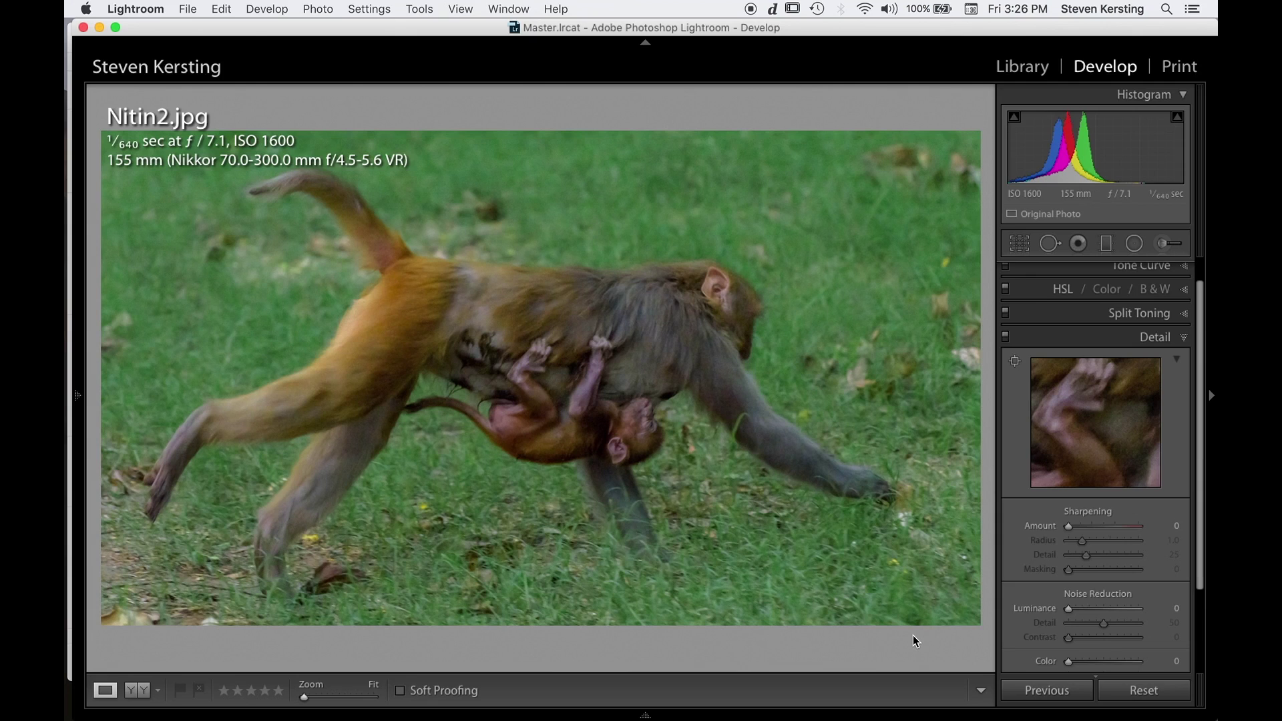
Go to the streetcar photo and inspect the motion blur around the tram windows at 1:1.
{"action": "key", "text": "Right"}
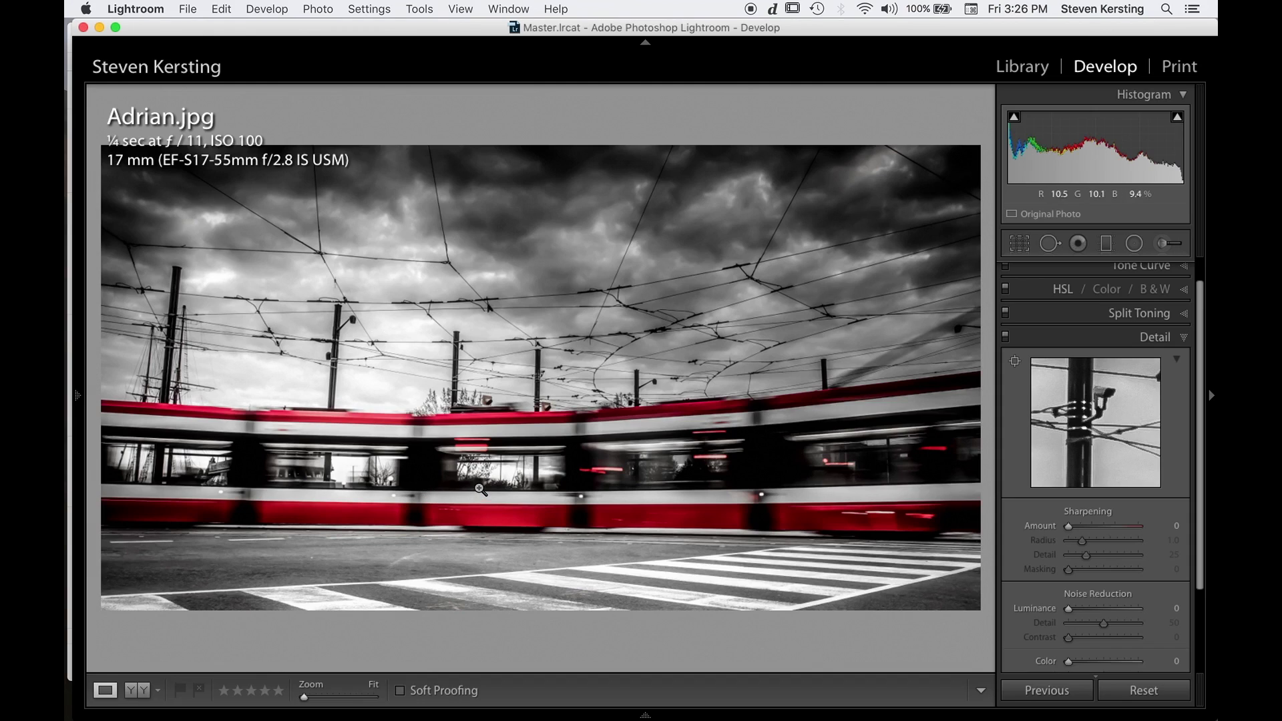
{"action": "left_click", "coordinate": [514, 482]}
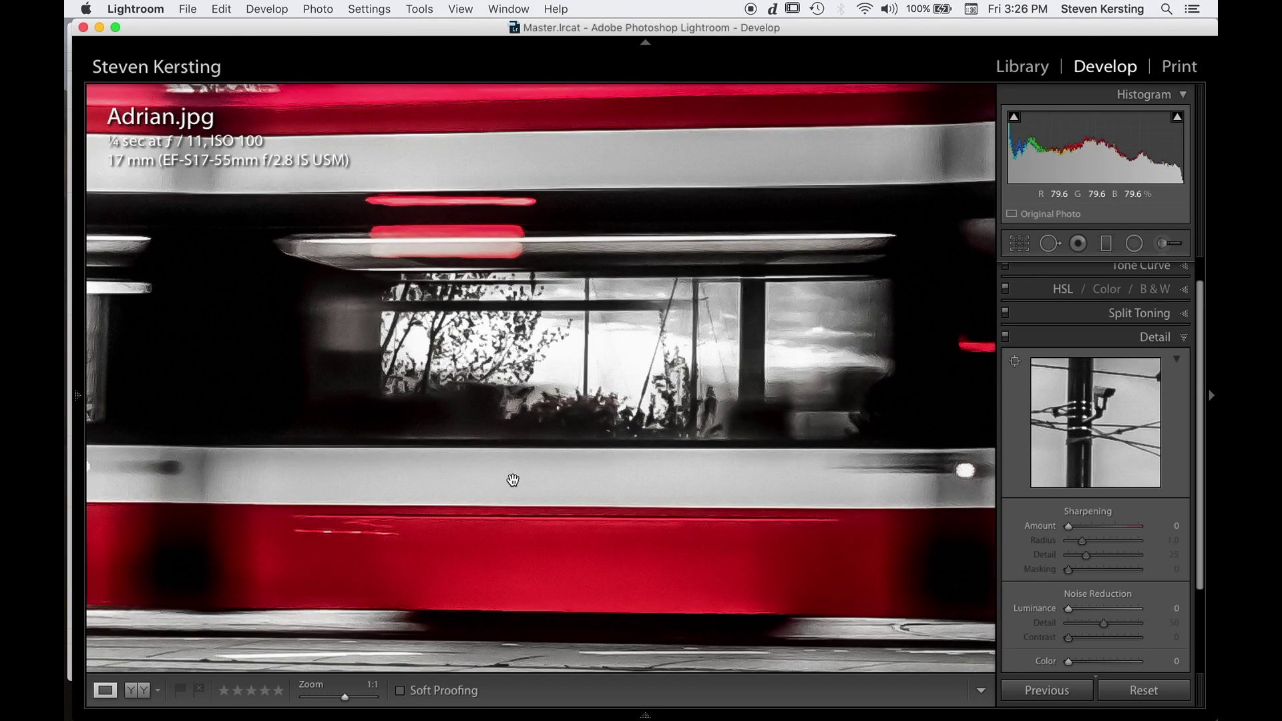
{"action": "left_click", "coordinate": [544, 438]}
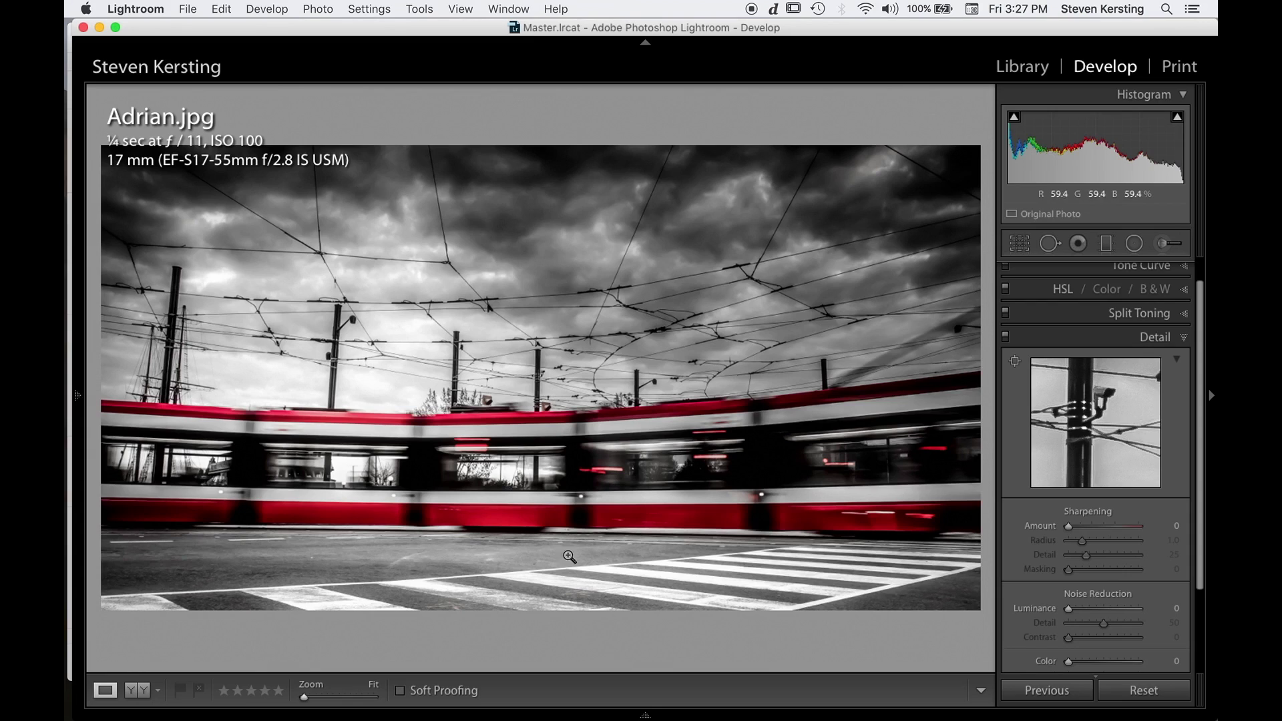
Try a manual lens Distortion correction of -22 on the streetcar photo and undo it.
{"action": "scroll", "coordinate": [1077, 609], "scroll_direction": "down", "scroll_amount": 4}
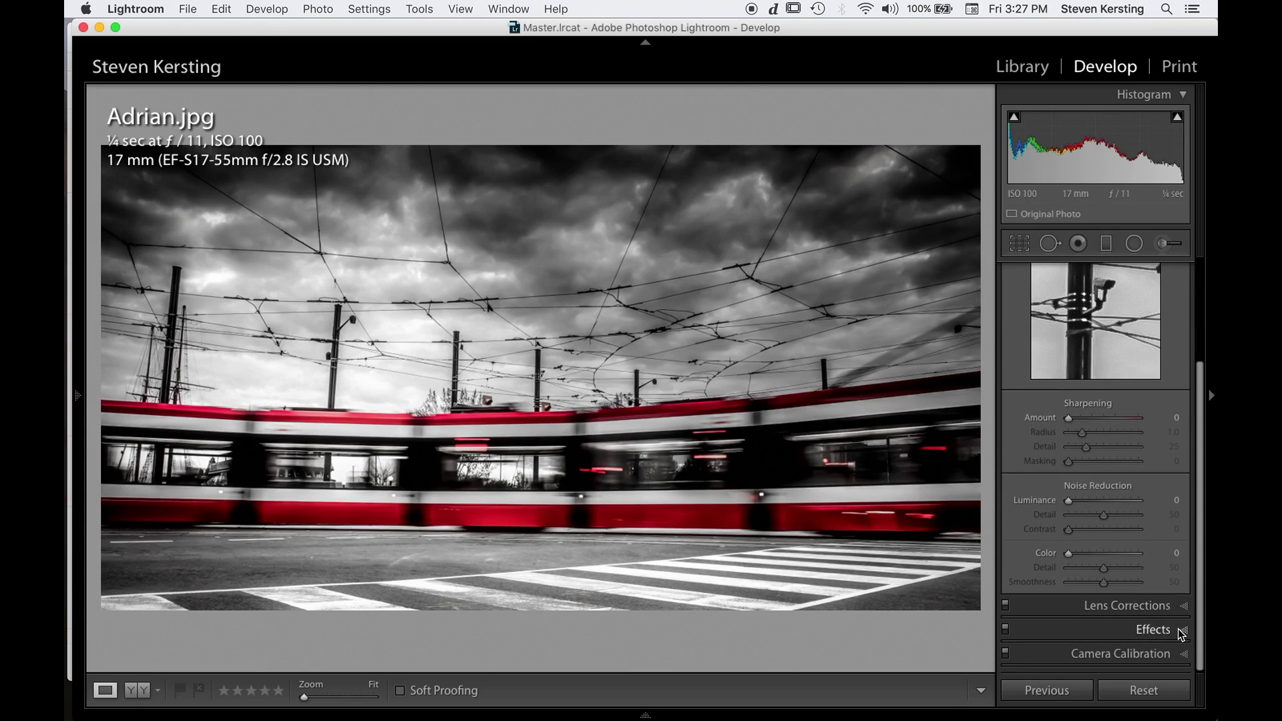
{"action": "left_click", "coordinate": [1178, 608]}
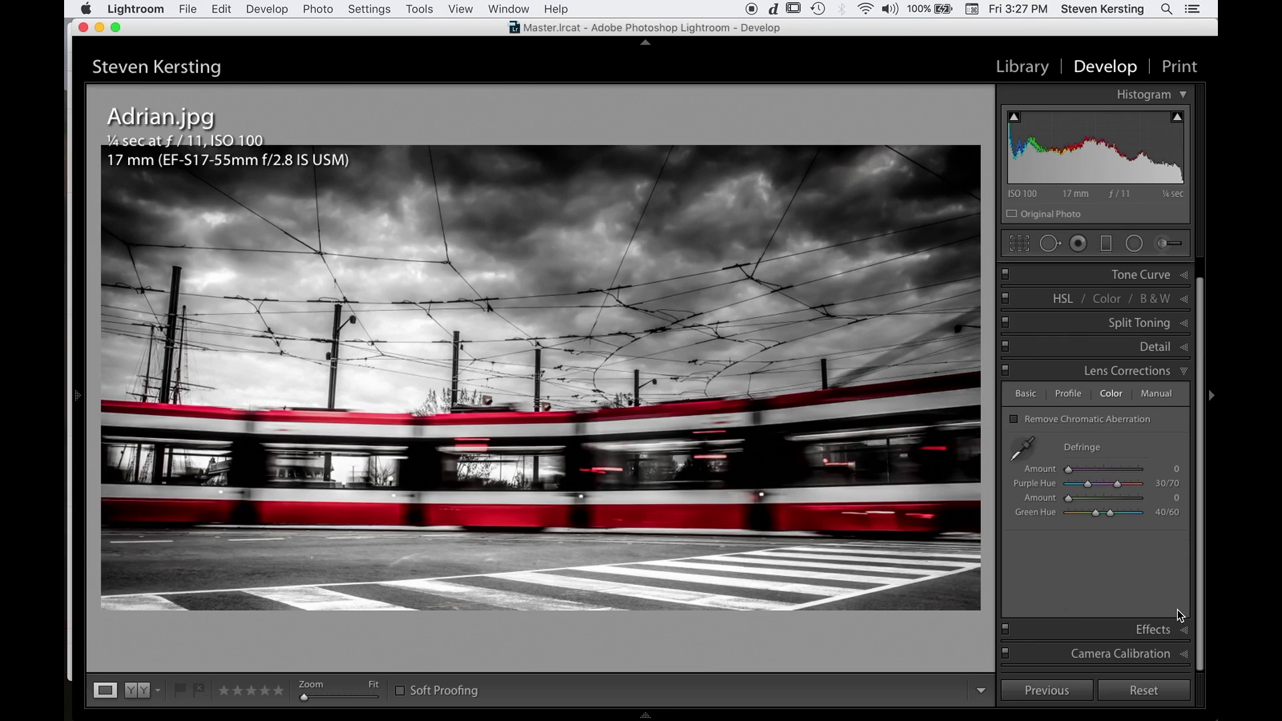
{"action": "left_click", "coordinate": [1154, 395]}
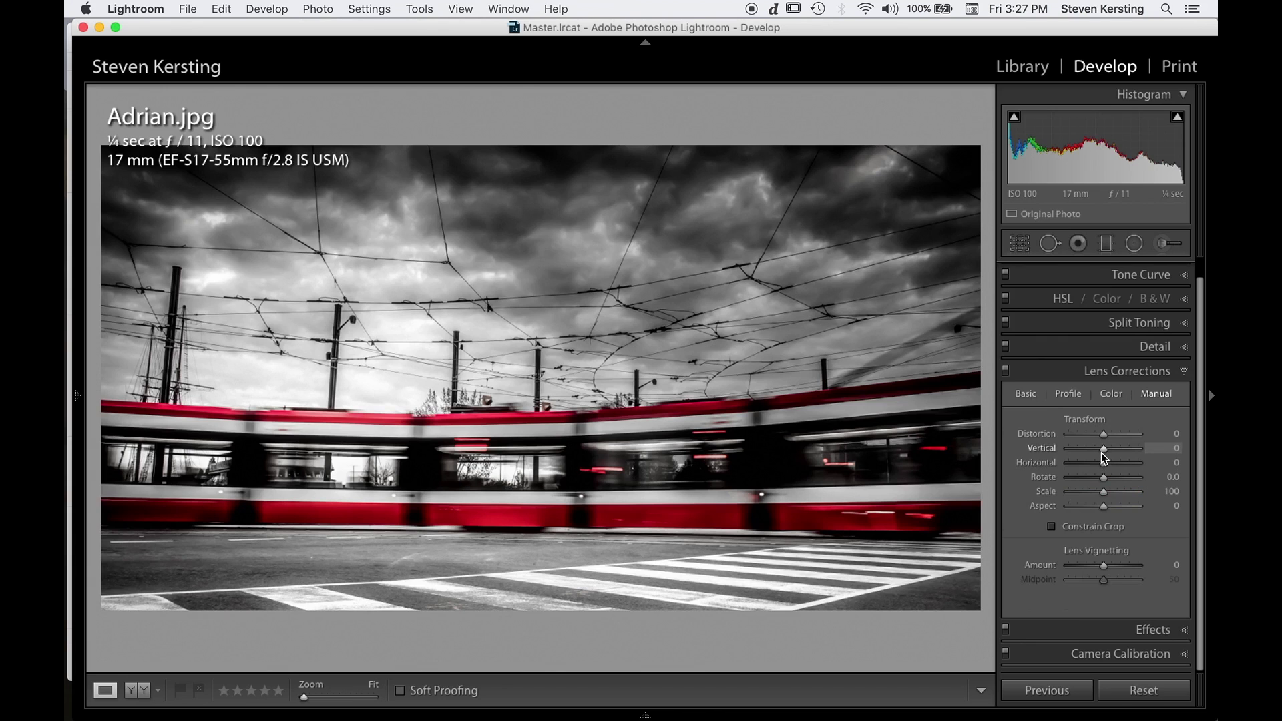
{"action": "left_click_drag", "start_coordinate": [1105, 437], "coordinate": [1099, 447]}
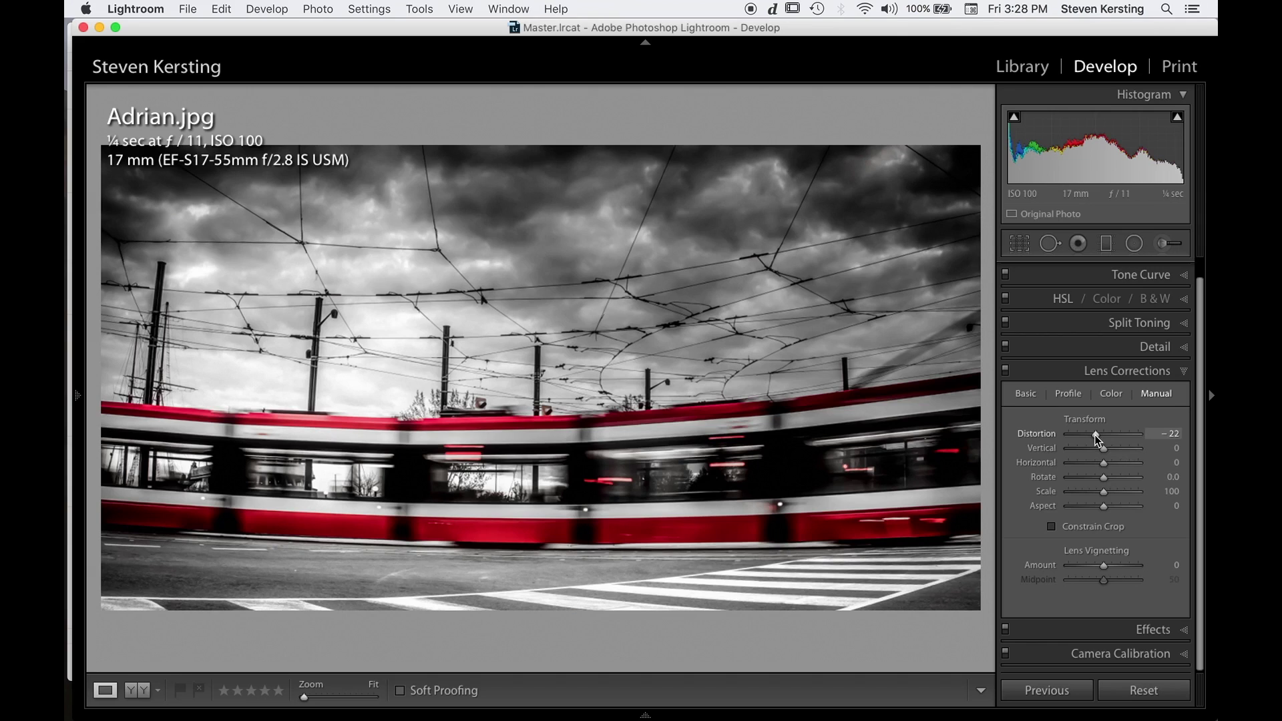
{"action": "key", "text": "super+z"}
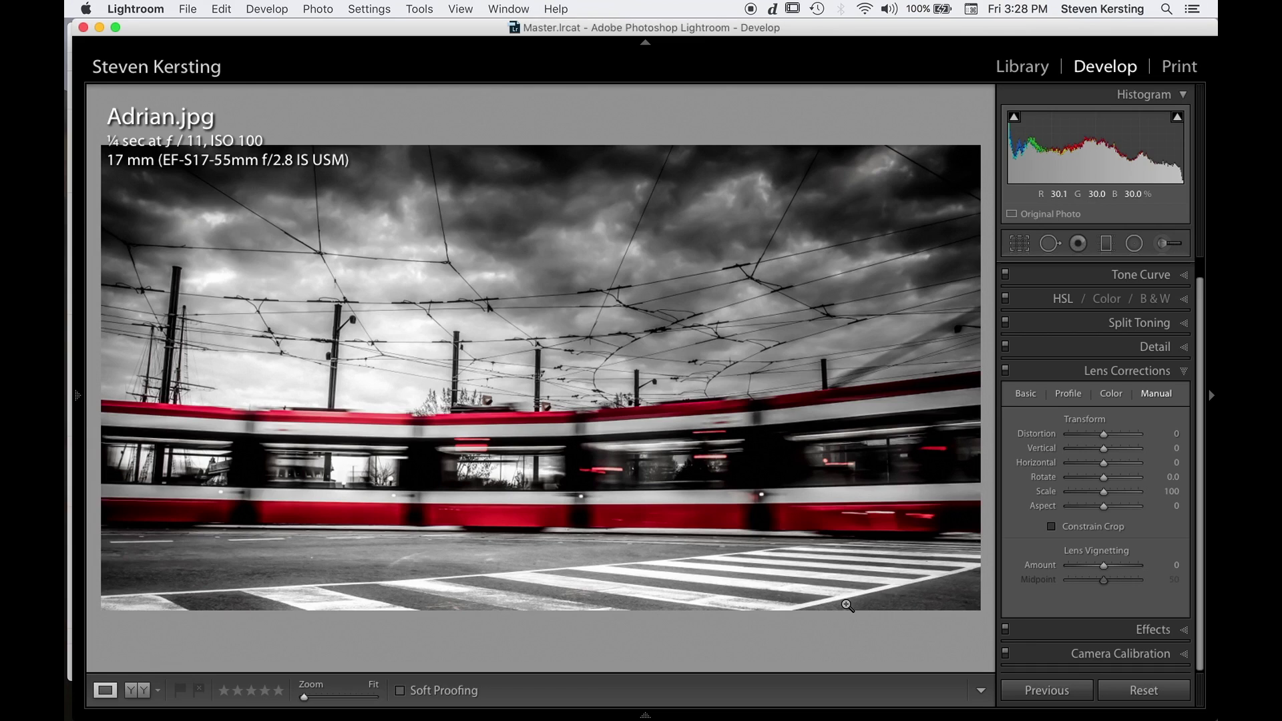
Go to the race car photo and start a crop with the aspect ratio unlocked.
{"action": "key", "text": "Right"}
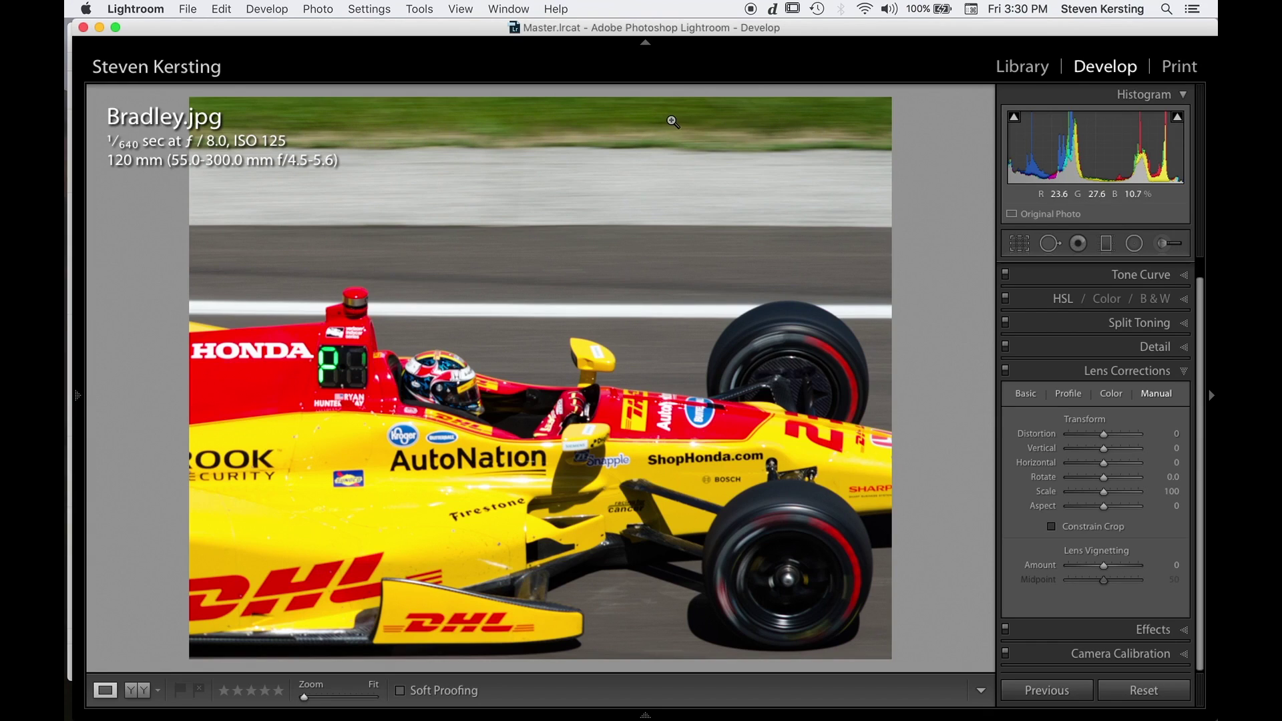
{"action": "left_click", "coordinate": [1020, 244]}
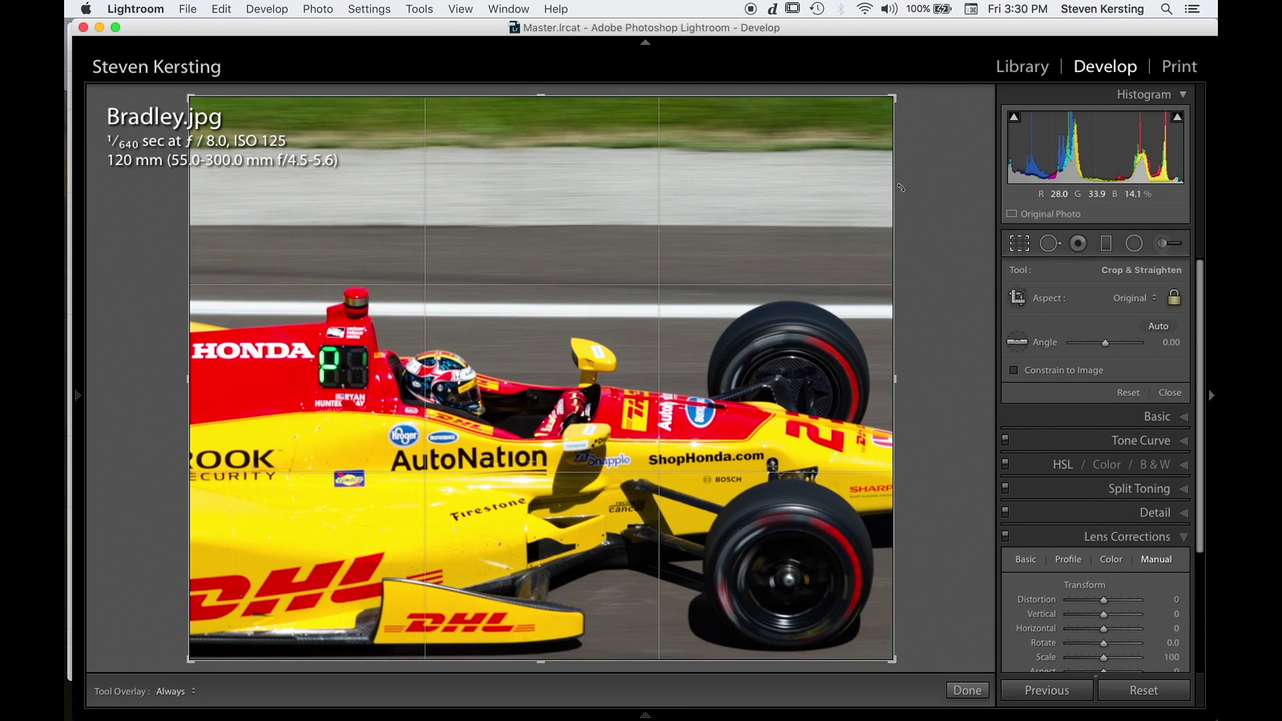
{"action": "left_click", "coordinate": [1174, 298]}
Try cropping the grass and pale wall off the top of the race car photo, and undo the crop.
{"action": "left_click_drag", "start_coordinate": [542, 96], "coordinate": [543, 163]}
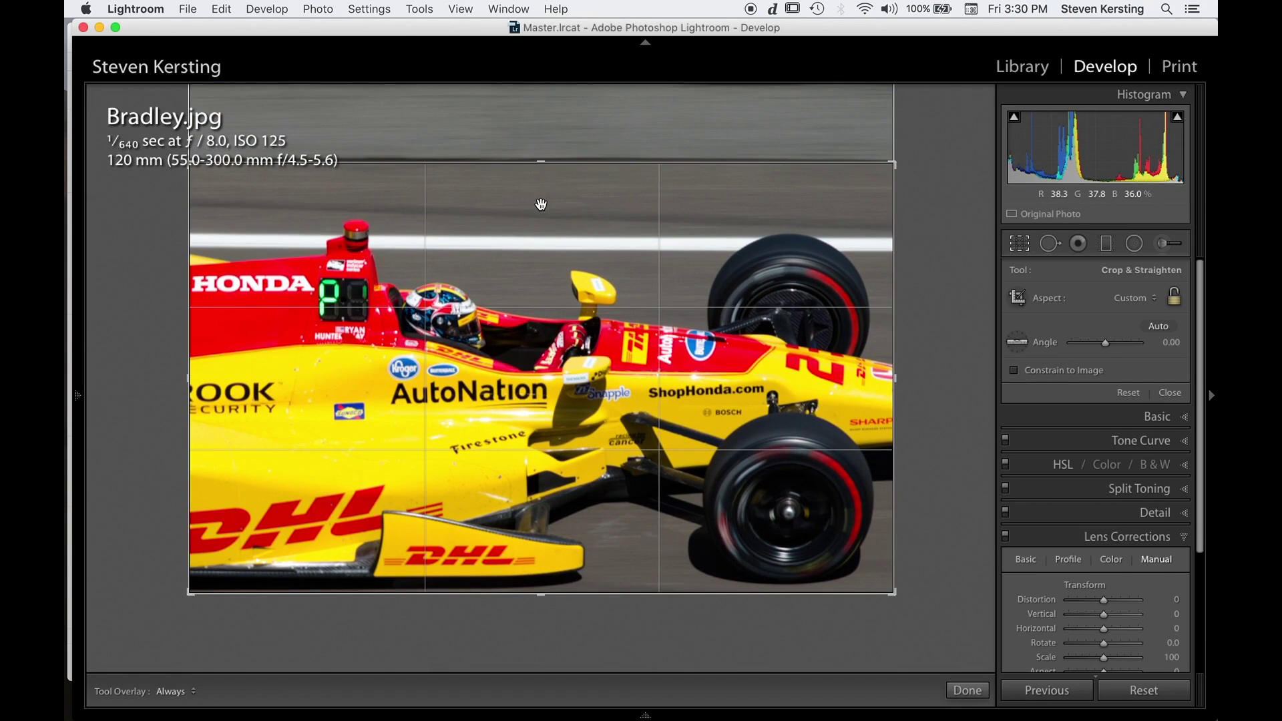
{"action": "key", "text": "Return"}
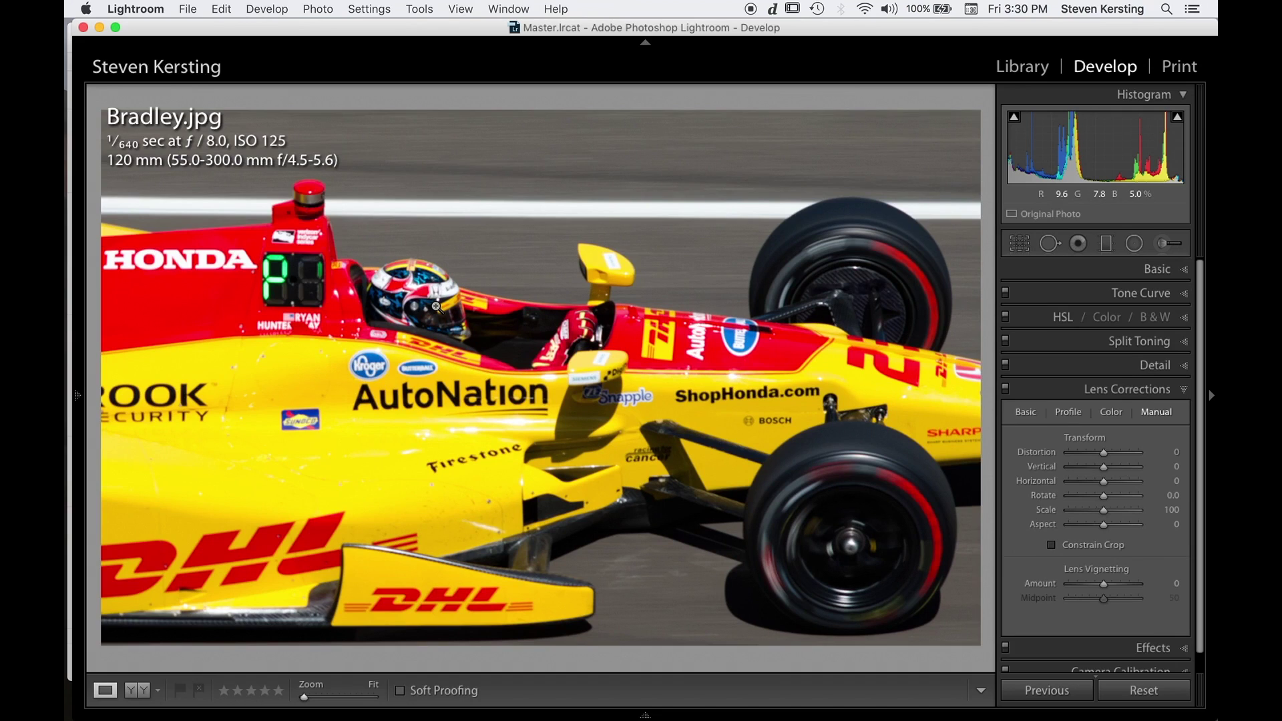
{"action": "key", "text": "super+z"}
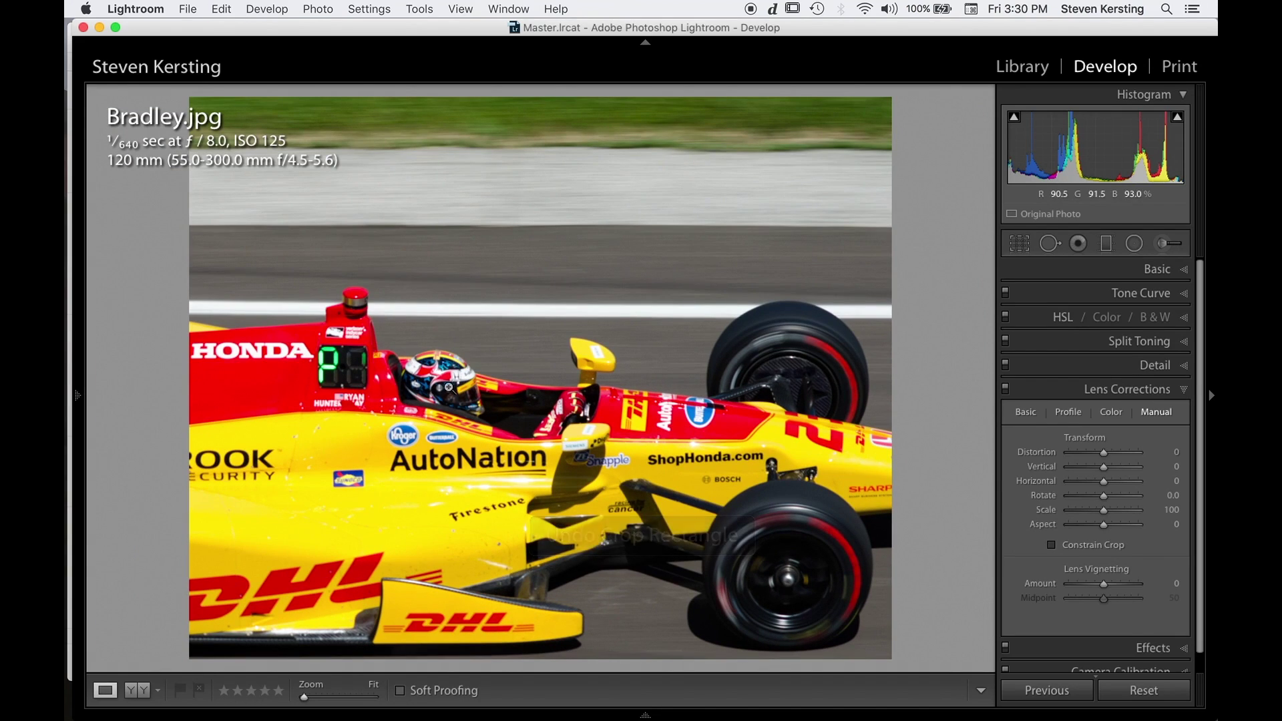
Crop the race car photo from its top edge down to the dark track, removing the grass and pale wall.
{"action": "key", "text": "r"}
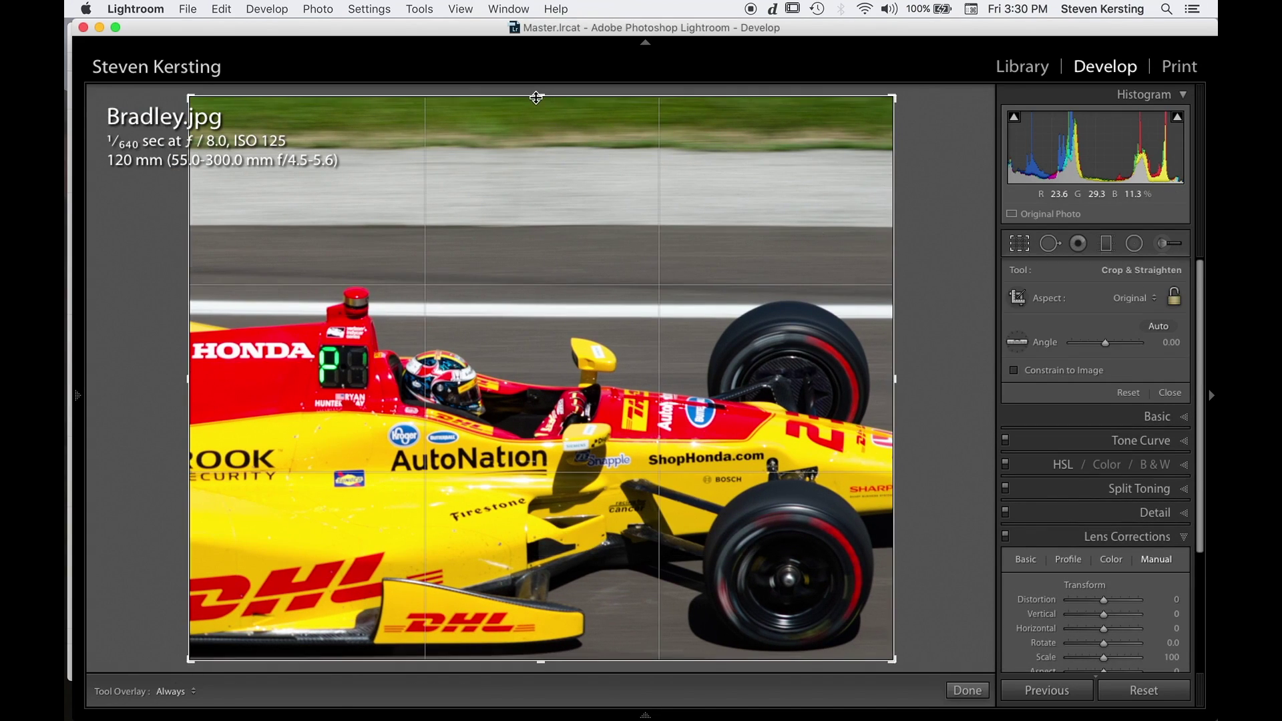
{"action": "left_click_drag", "start_coordinate": [535, 95], "coordinate": [537, 163]}
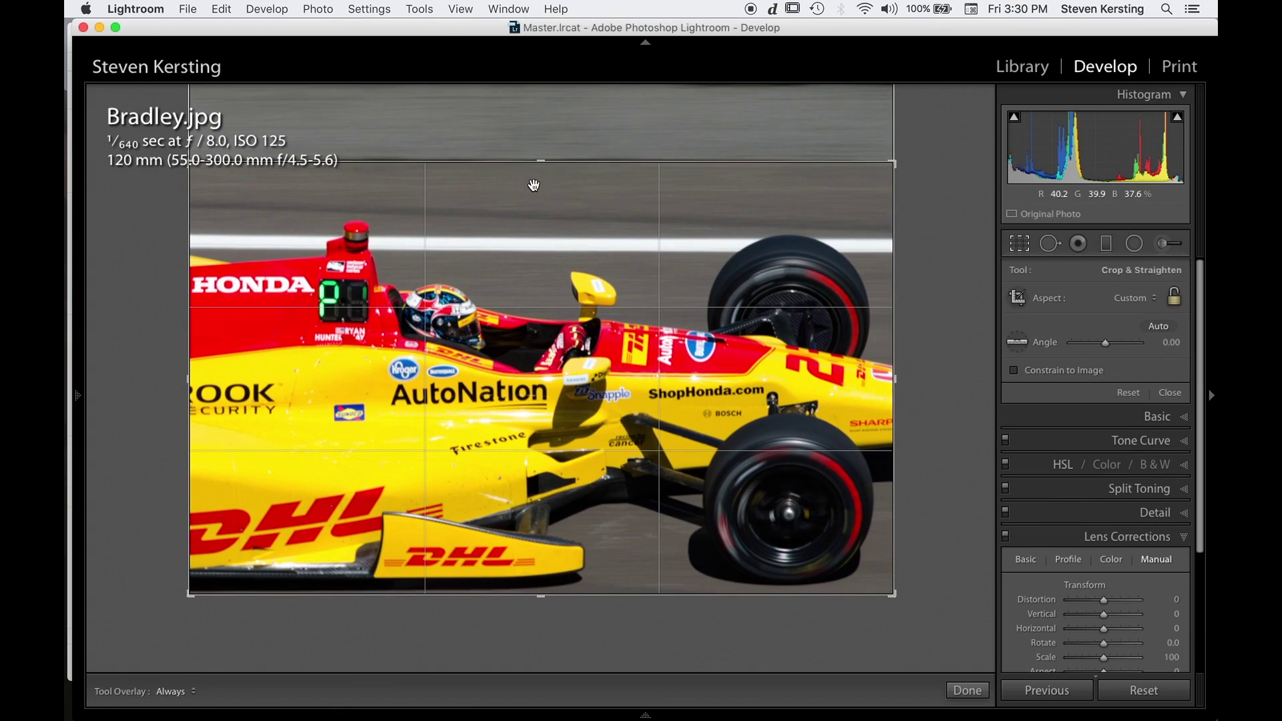
{"action": "key", "text": "Return"}
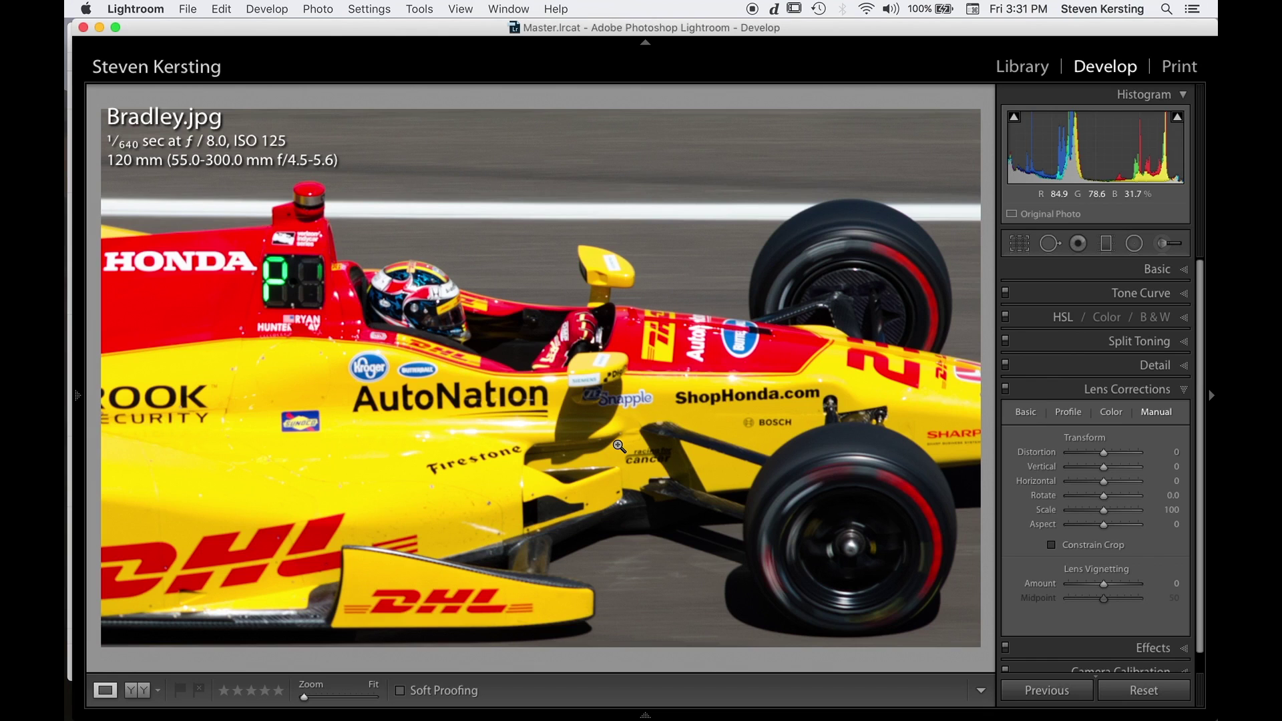
Inspect the race car's driver helmet, cockpit and sponsor lettering at 1:1 for sharpness.
{"action": "left_click", "coordinate": [520, 373]}
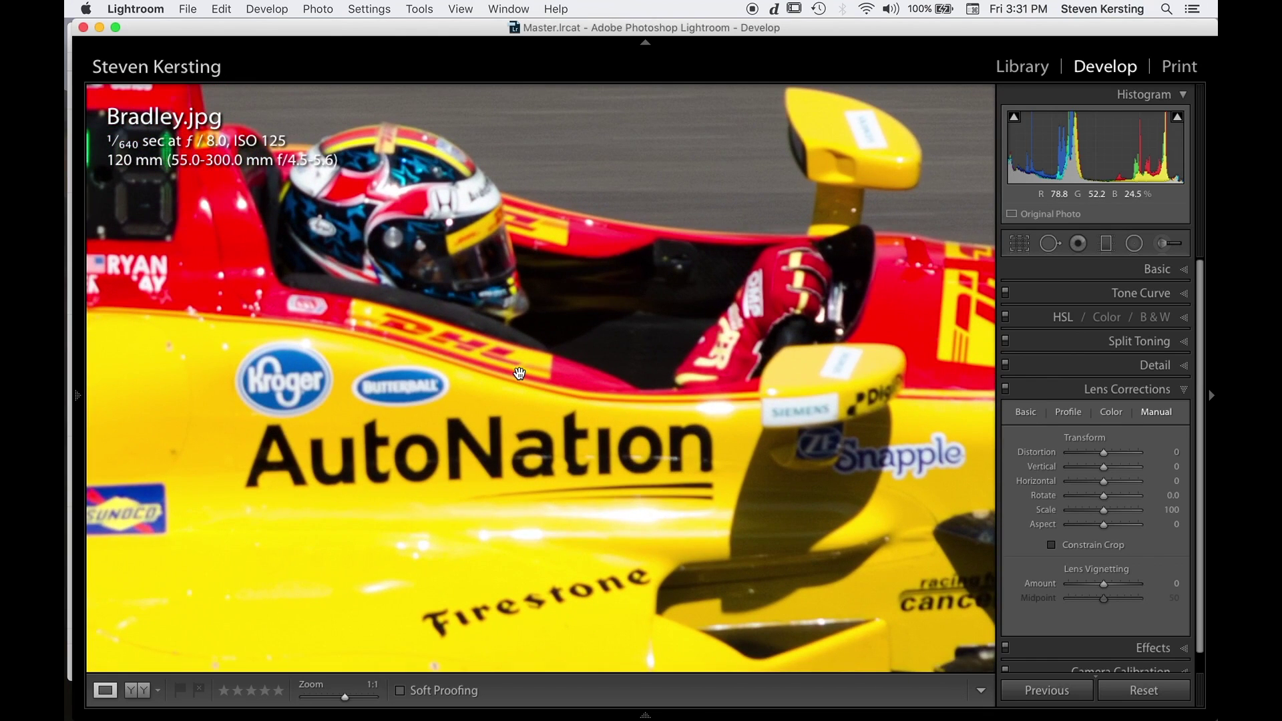
{"action": "scroll", "coordinate": [519, 373], "scroll_direction": "up", "scroll_amount": 3}
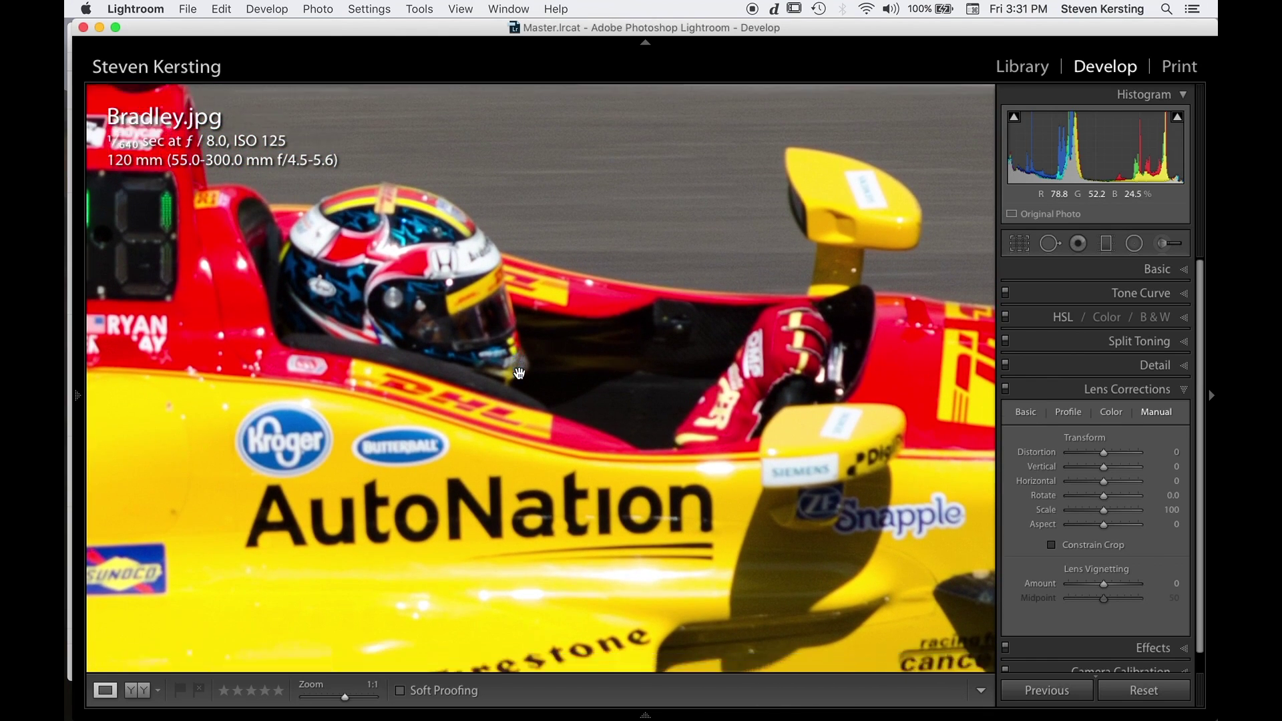
{"action": "scroll", "coordinate": [520, 373], "scroll_direction": "down", "scroll_amount": 2}
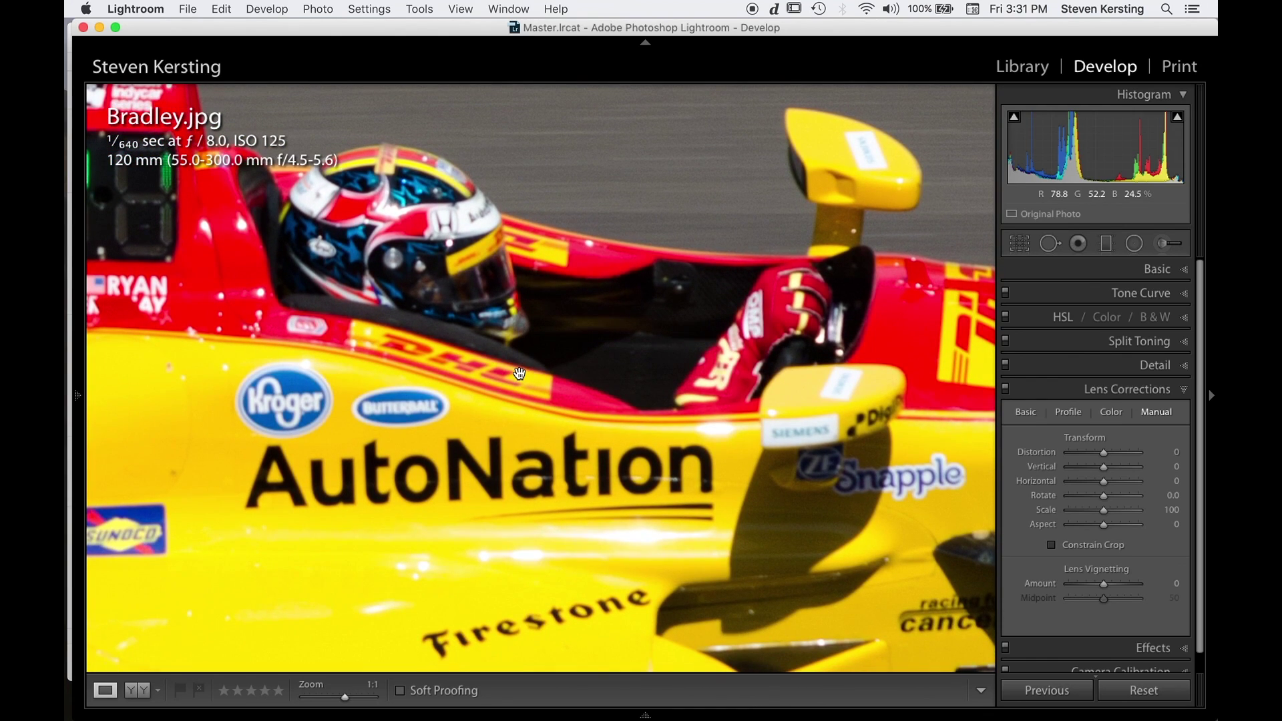
{"action": "left_click", "coordinate": [520, 373]}
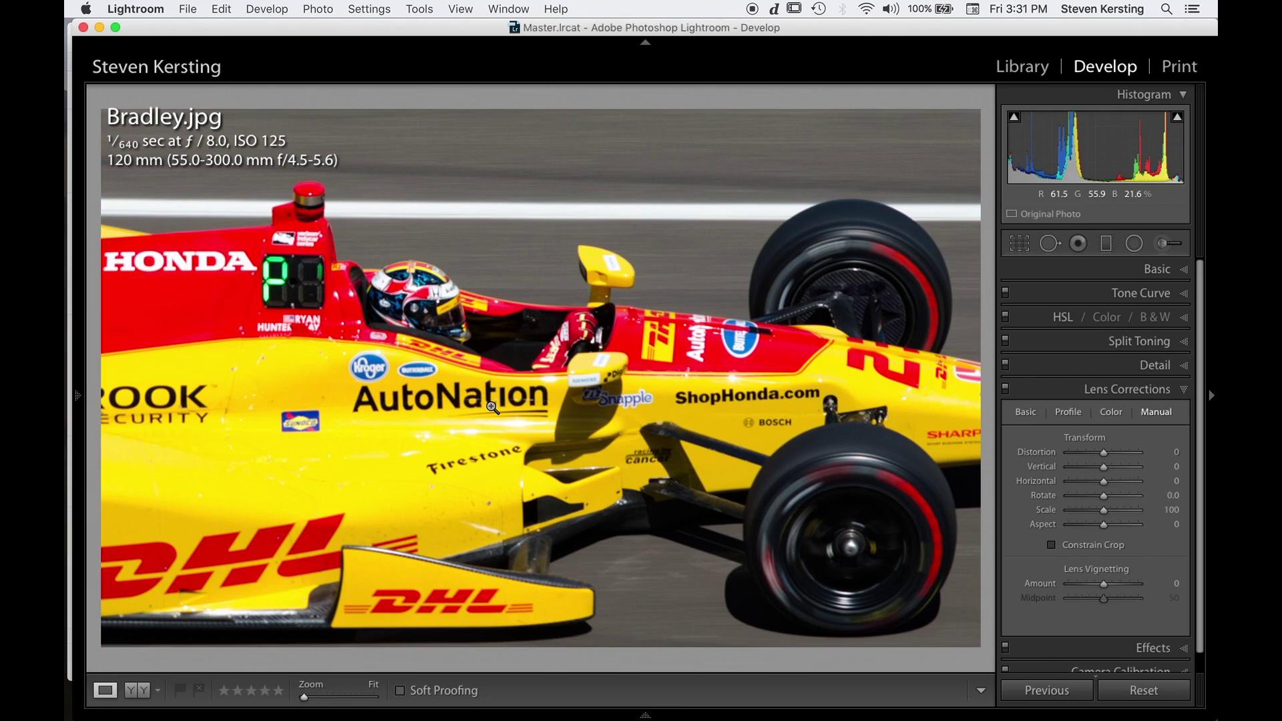
{"action": "left_click", "coordinate": [242, 567]}
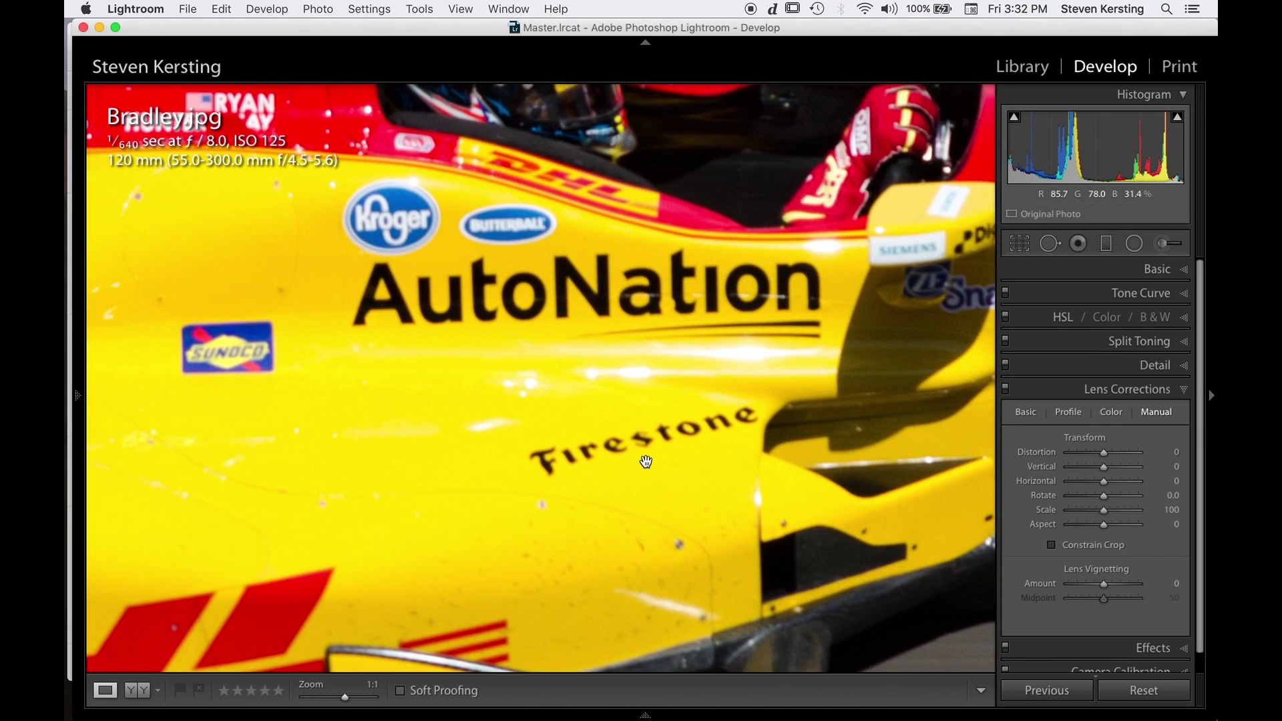
{"action": "scroll", "coordinate": [646, 461], "scroll_direction": "up", "scroll_amount": 5}
{"action": "scroll", "coordinate": [646, 462], "scroll_direction": "up", "scroll_amount": 3}
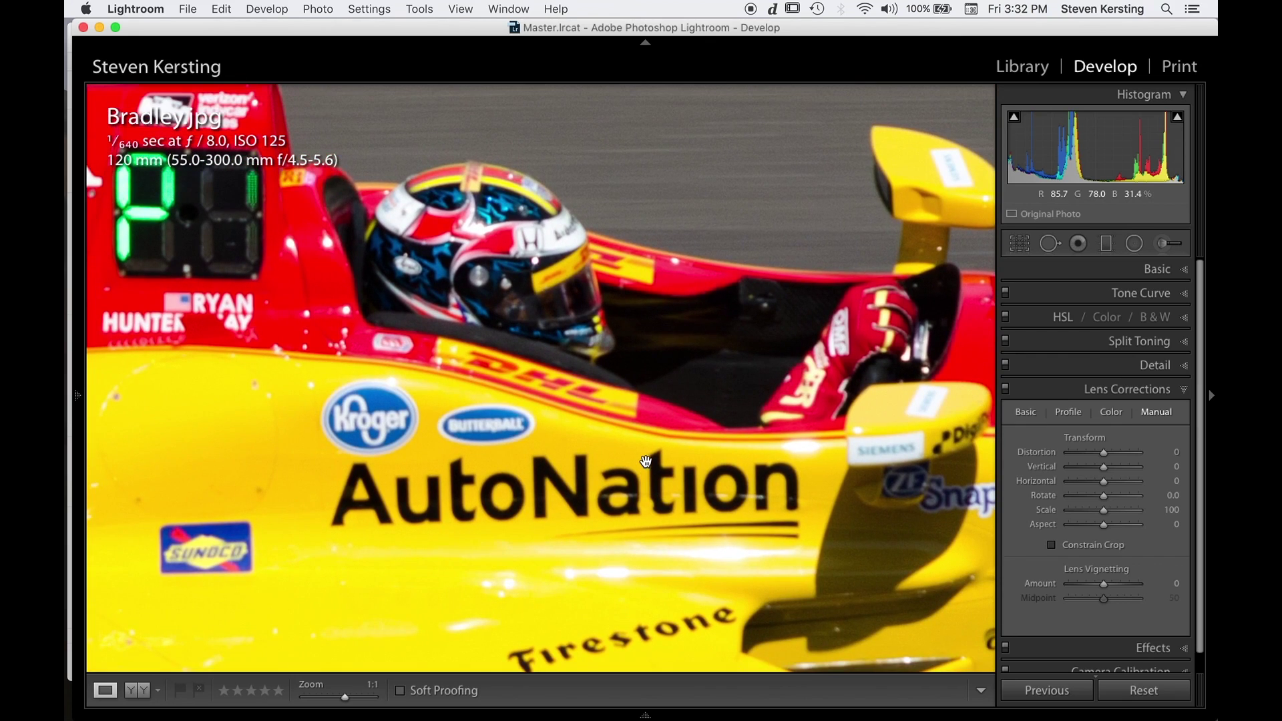
{"action": "left_click", "coordinate": [646, 461]}
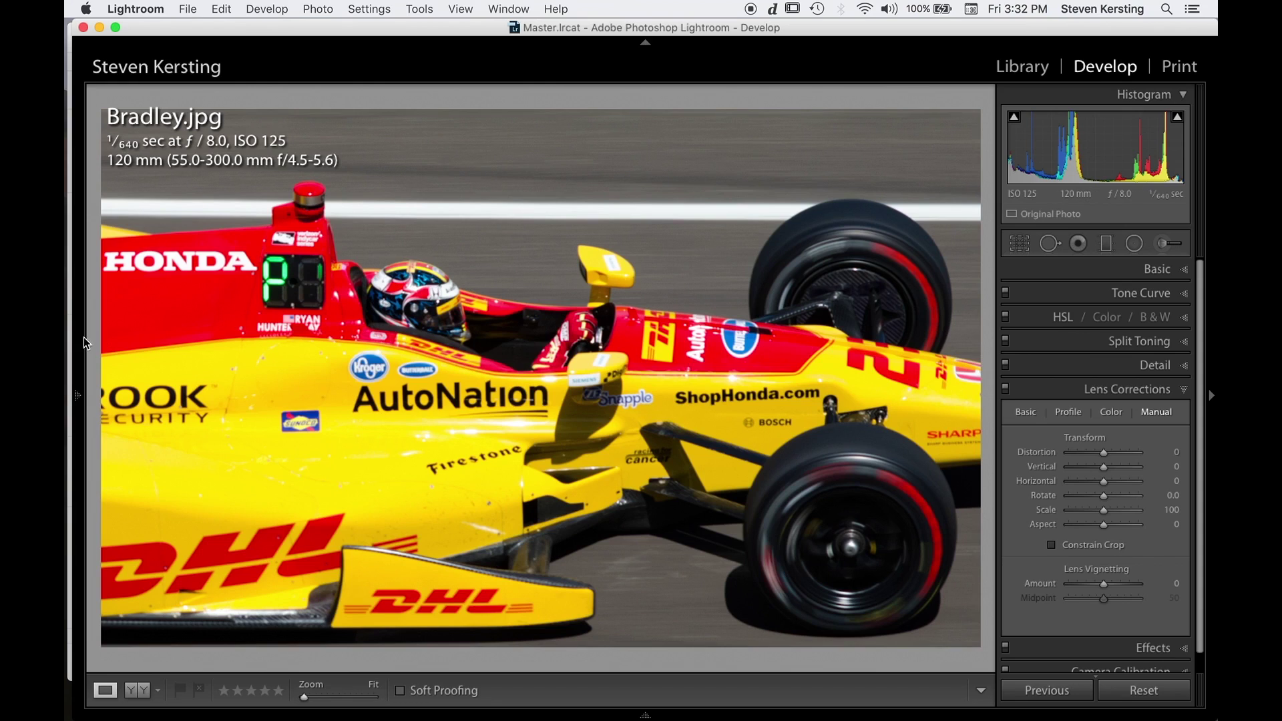
Set the zoom ratio of the race car photo to 1:3.
{"action": "mouse_move", "coordinate": [91, 340]}
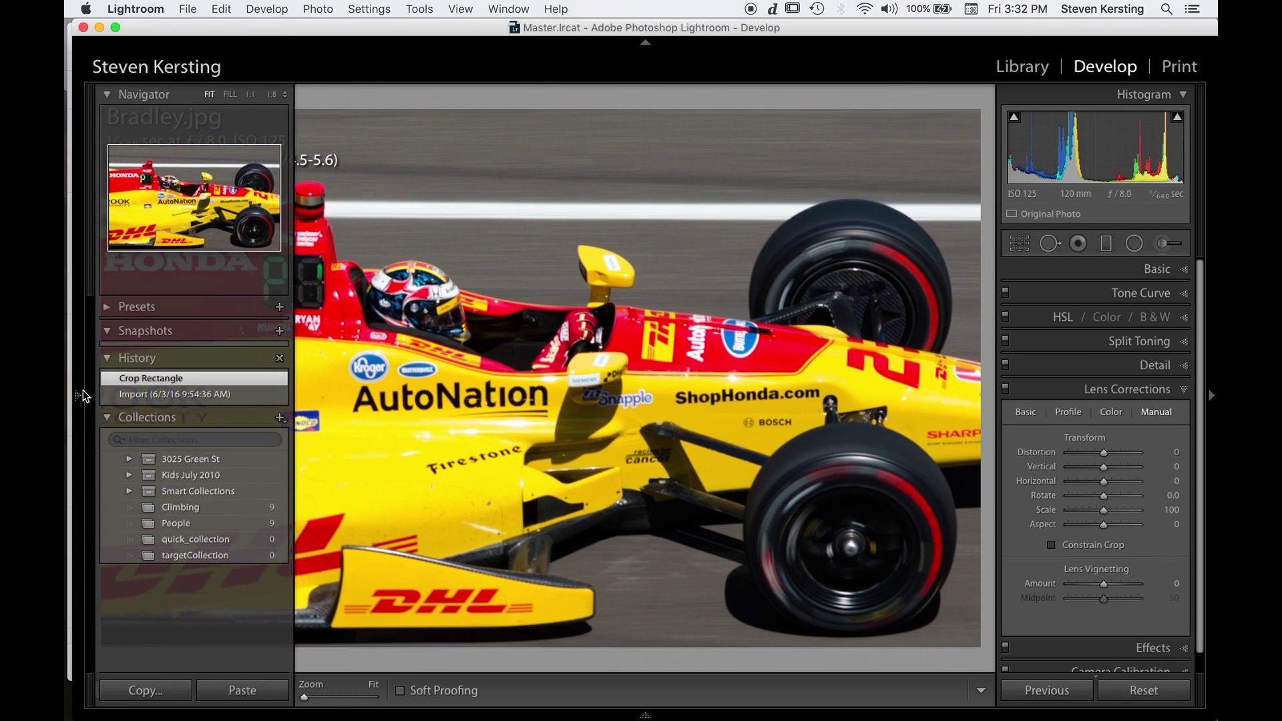
{"action": "left_click", "coordinate": [283, 95]}
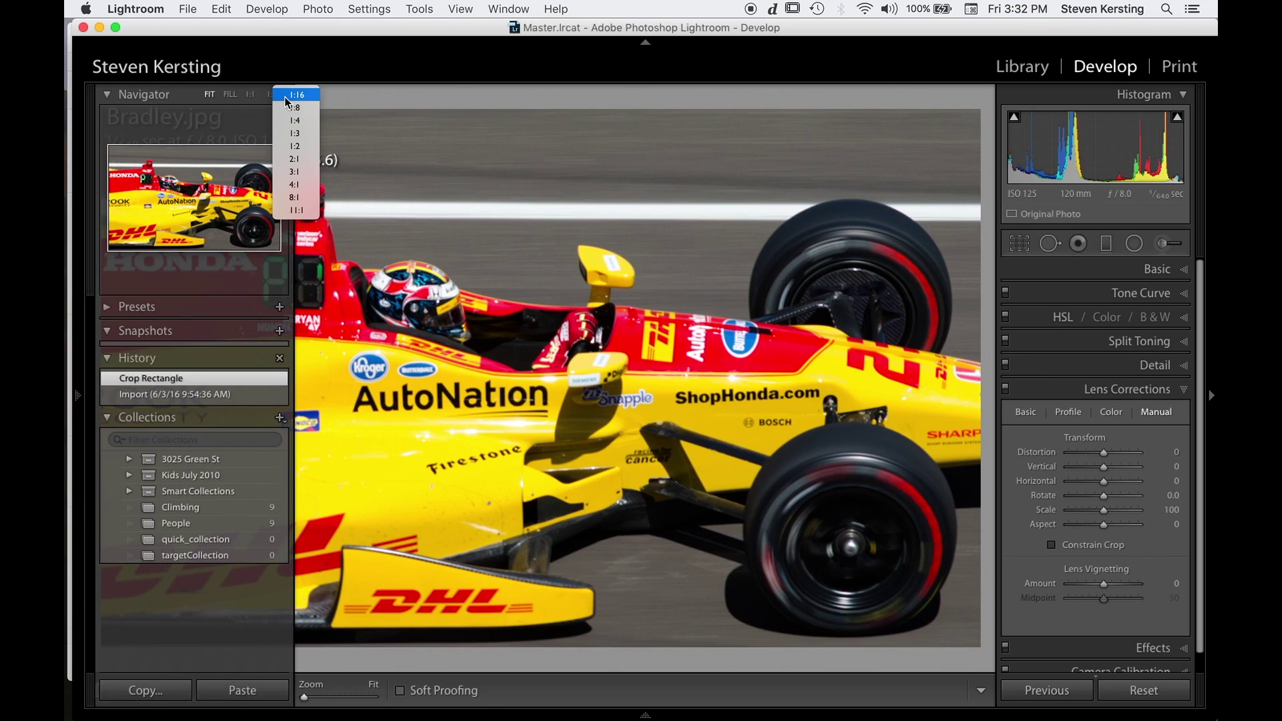
{"action": "left_click", "coordinate": [295, 135]}
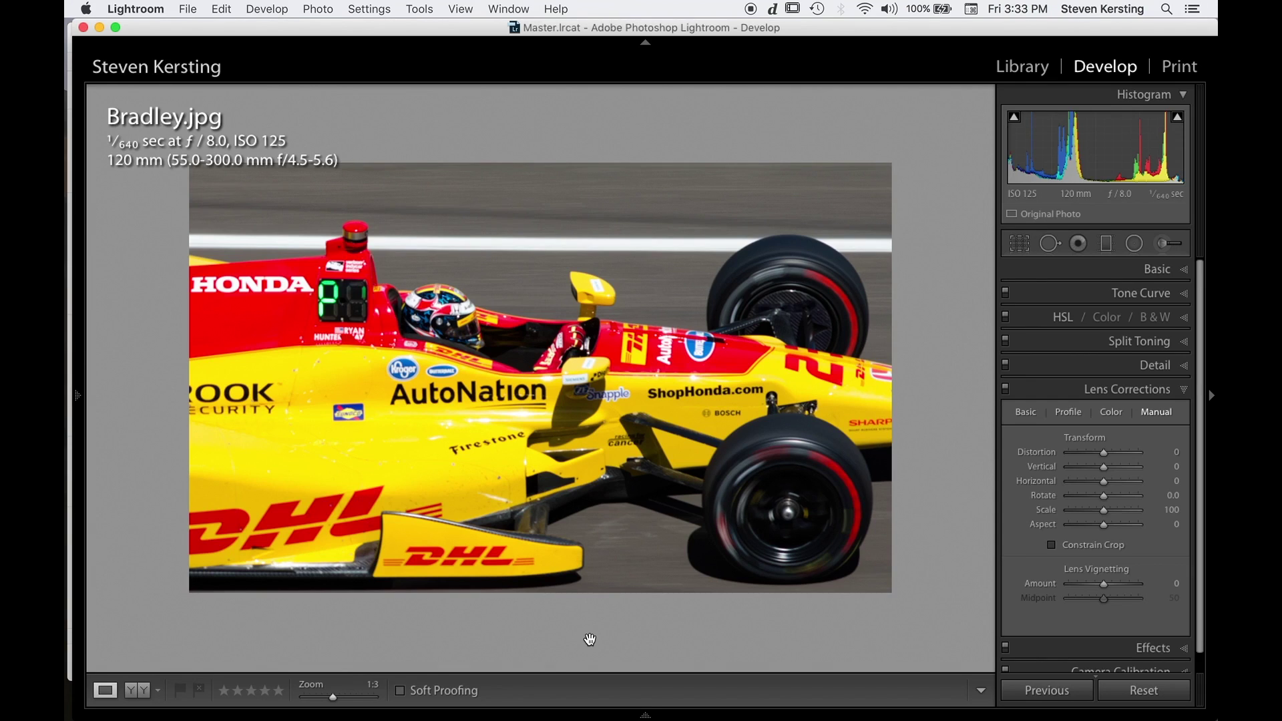
Go to the strawberry-on-spoon photo and view the whole image.
{"action": "key", "text": "Right"}
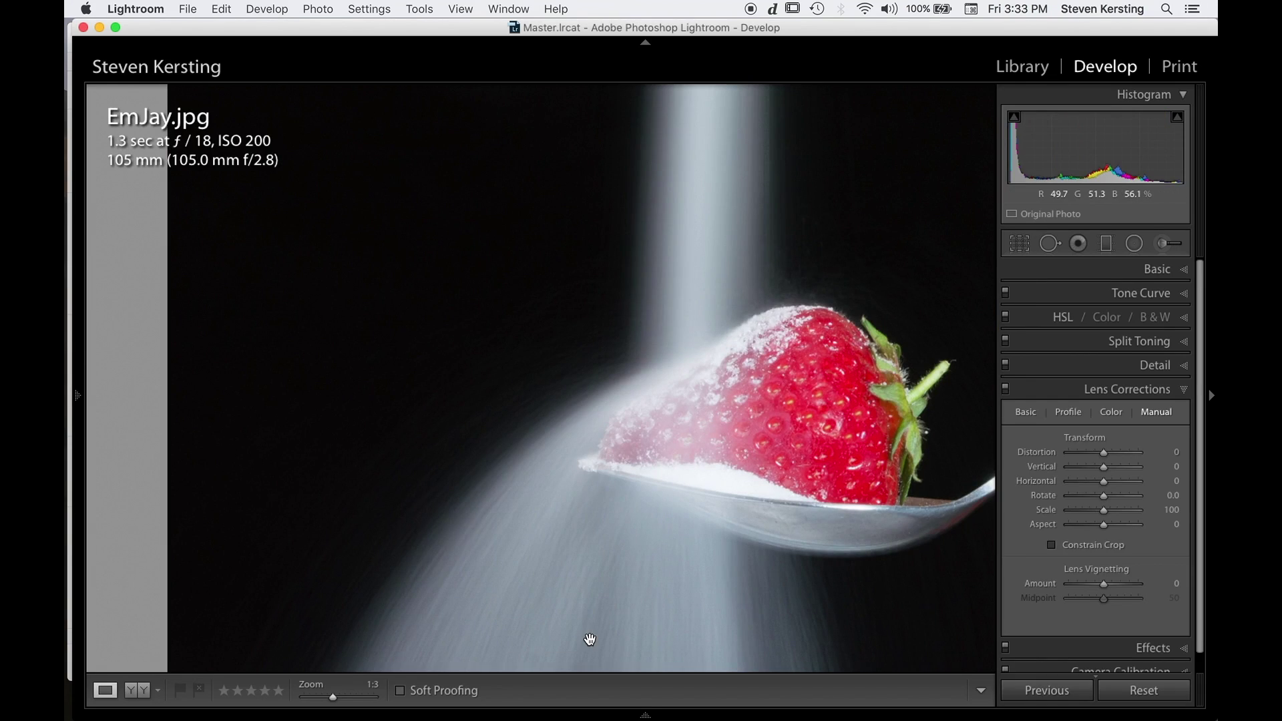
{"action": "left_click", "coordinate": [542, 580]}
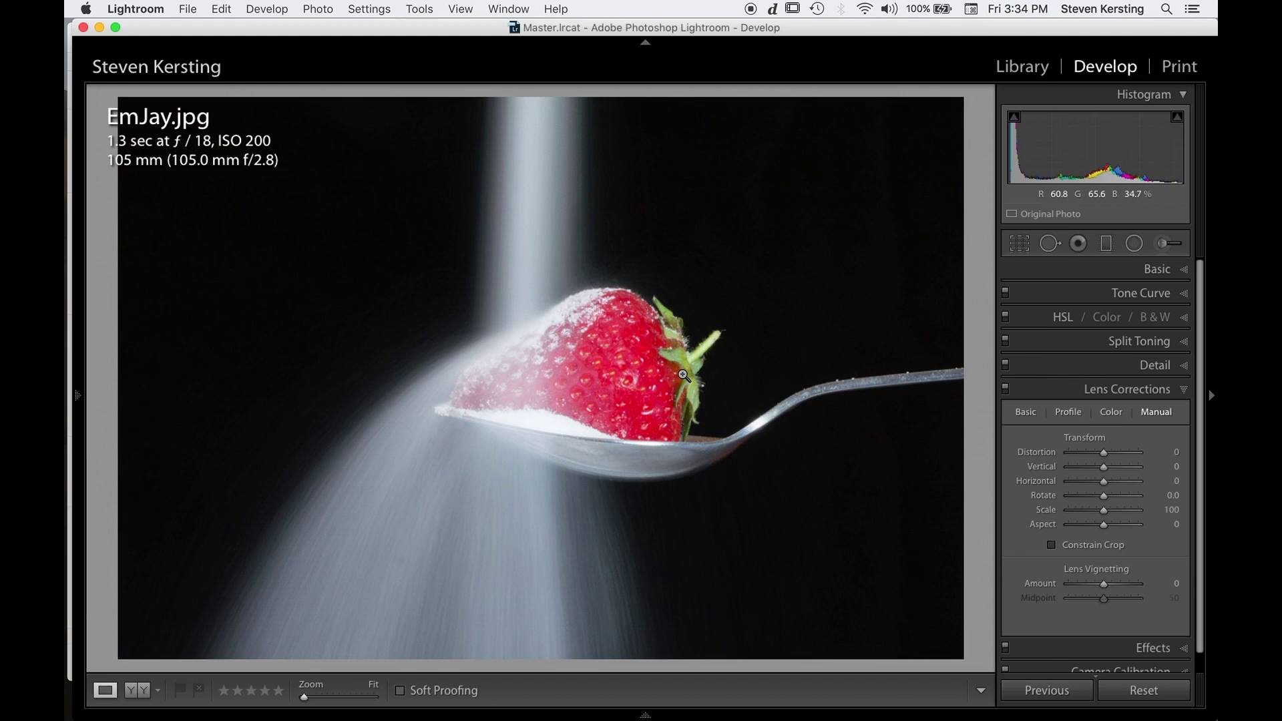
Inspect the strawberry, spoon and falling white powder at 1:3, comparing the close-up with the whole image.
{"action": "left_click", "coordinate": [660, 367]}
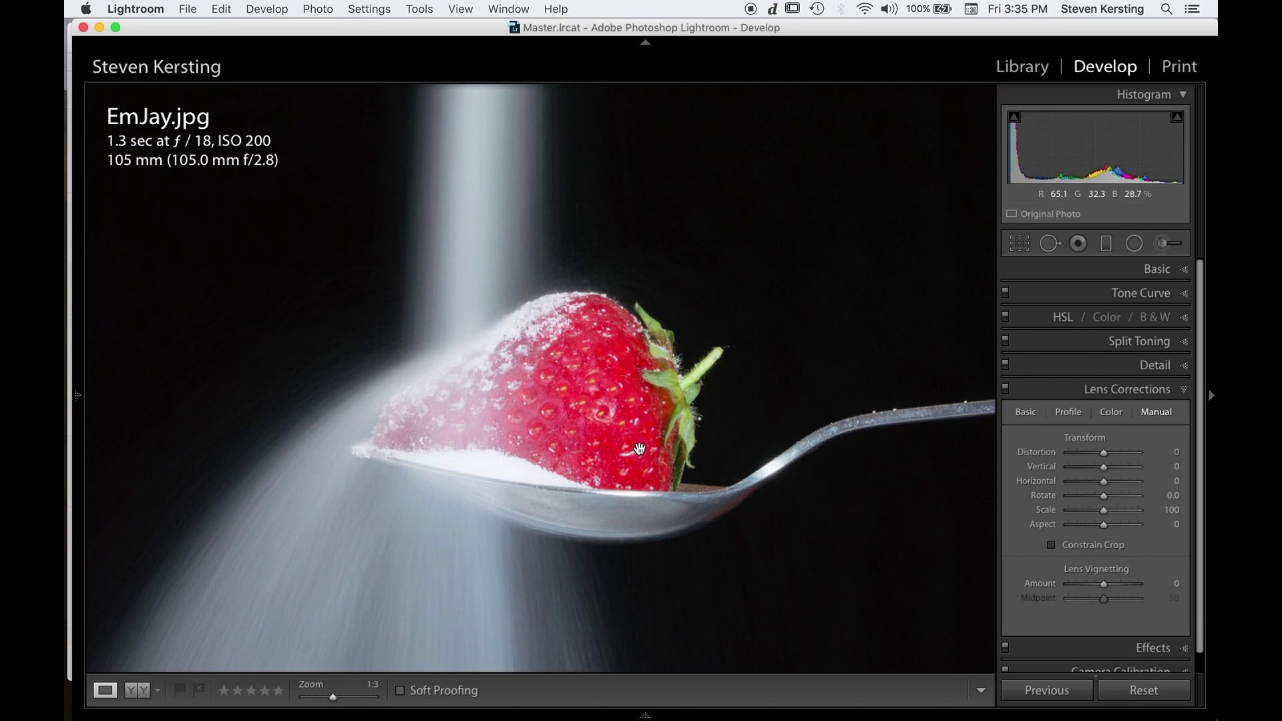
{"action": "left_click", "coordinate": [617, 484]}
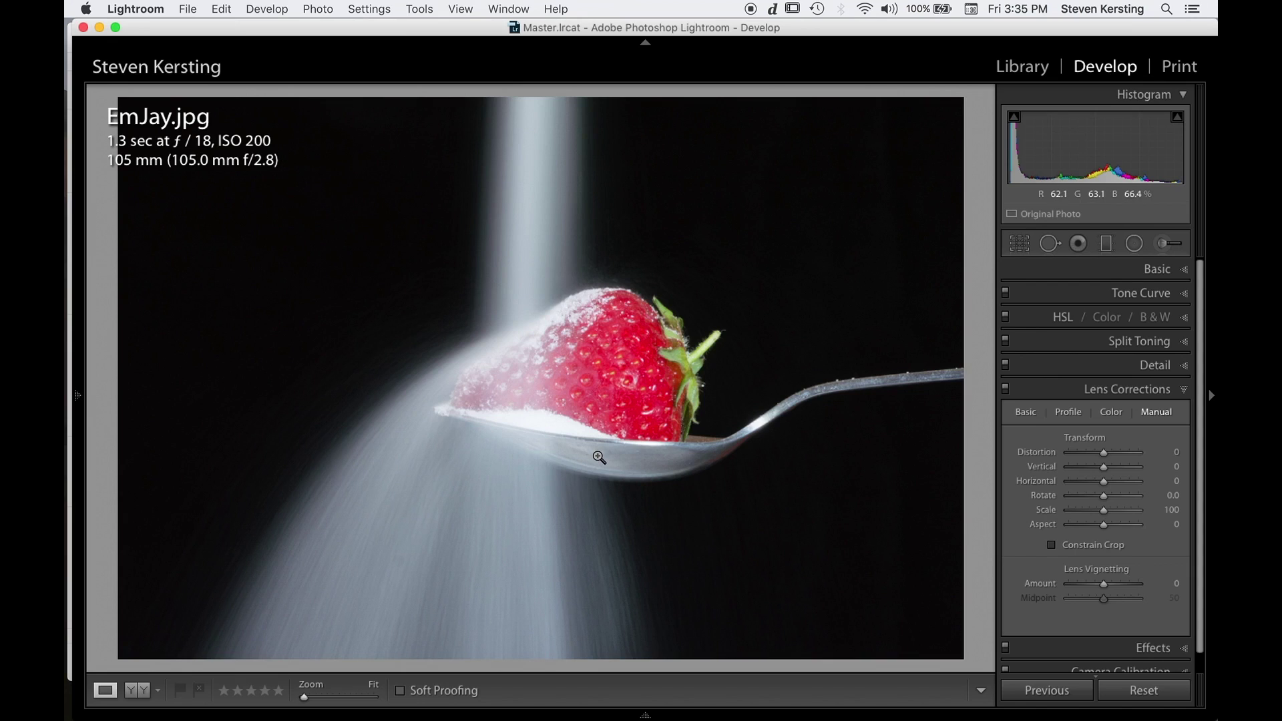
{"action": "left_click", "coordinate": [545, 421]}
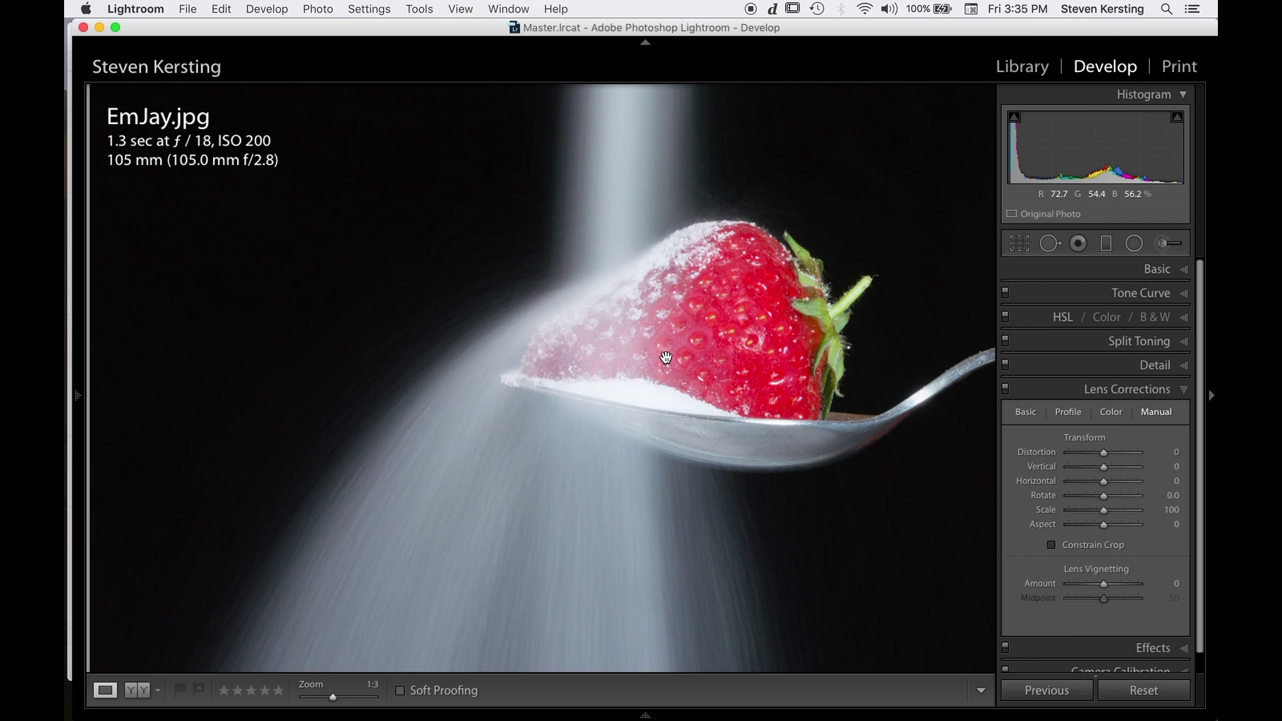
Heal the white speck on the spoon handle with Spot Removal in Heal mode, sampling from the clean stretch of handle beside it.
{"action": "scroll", "coordinate": [666, 357], "scroll_direction": "right", "scroll_amount": 10}
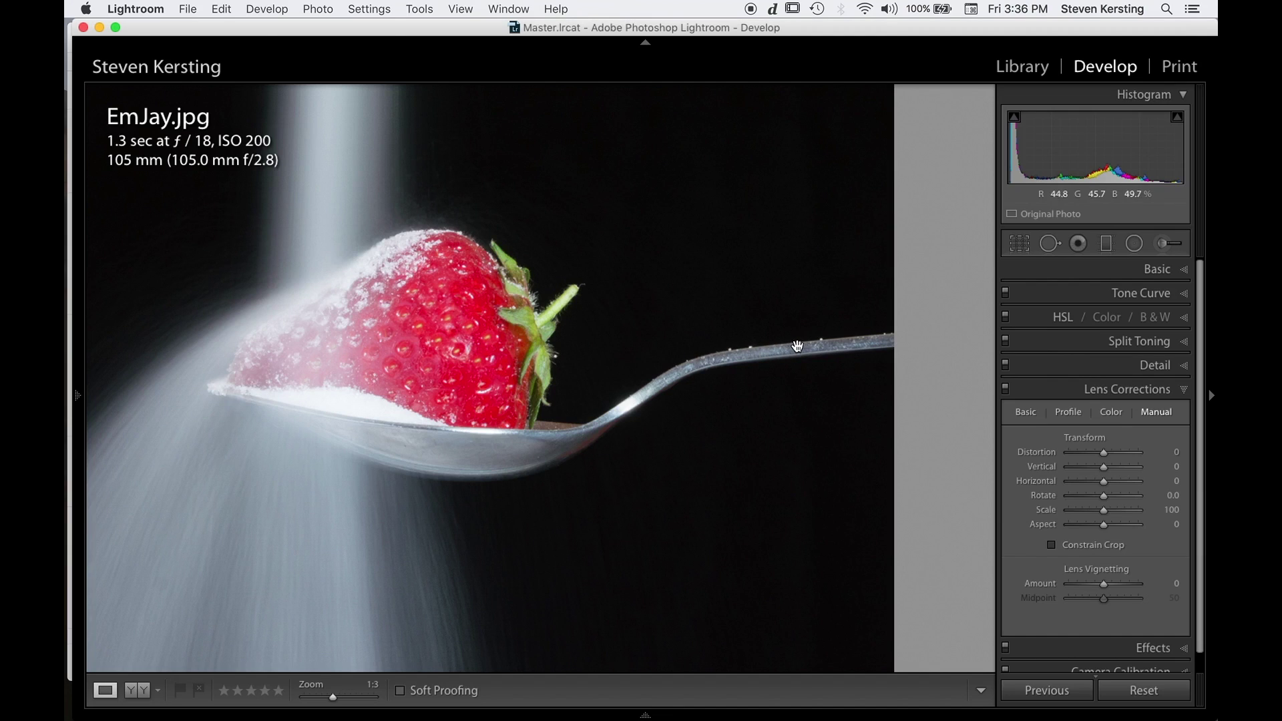
{"action": "left_click", "coordinate": [1050, 243]}
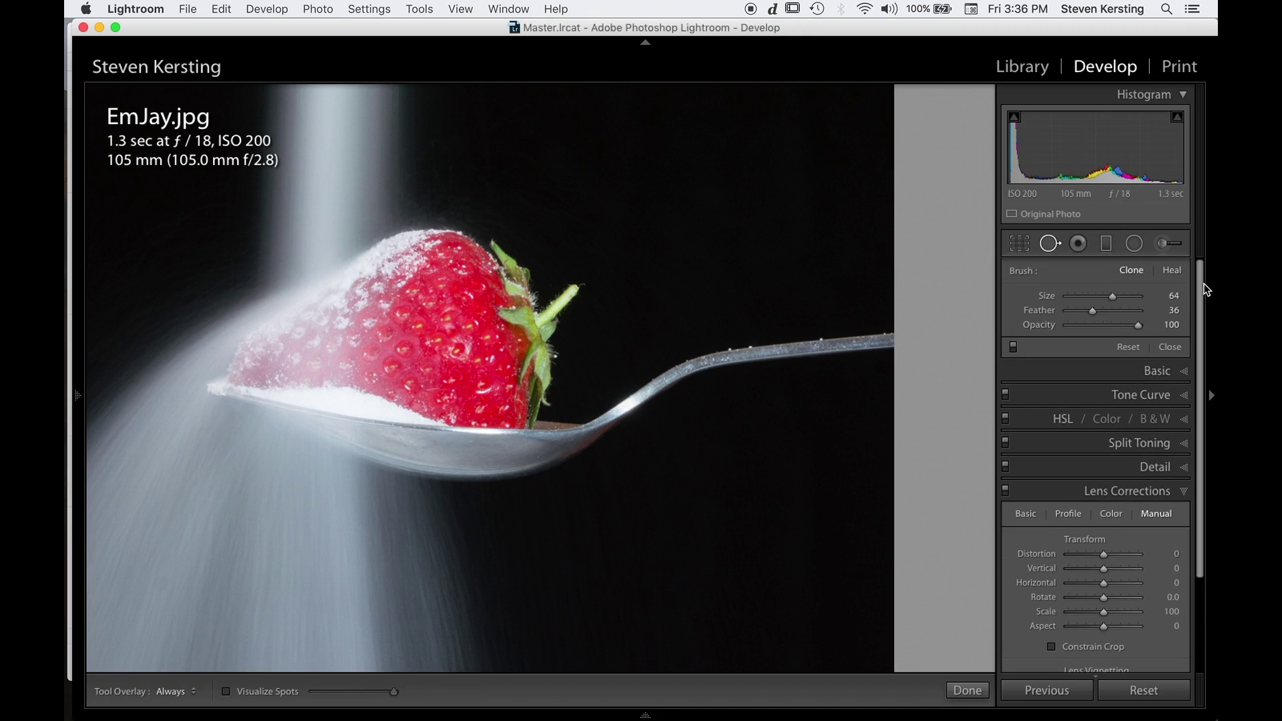
{"action": "left_click", "coordinate": [1172, 269]}
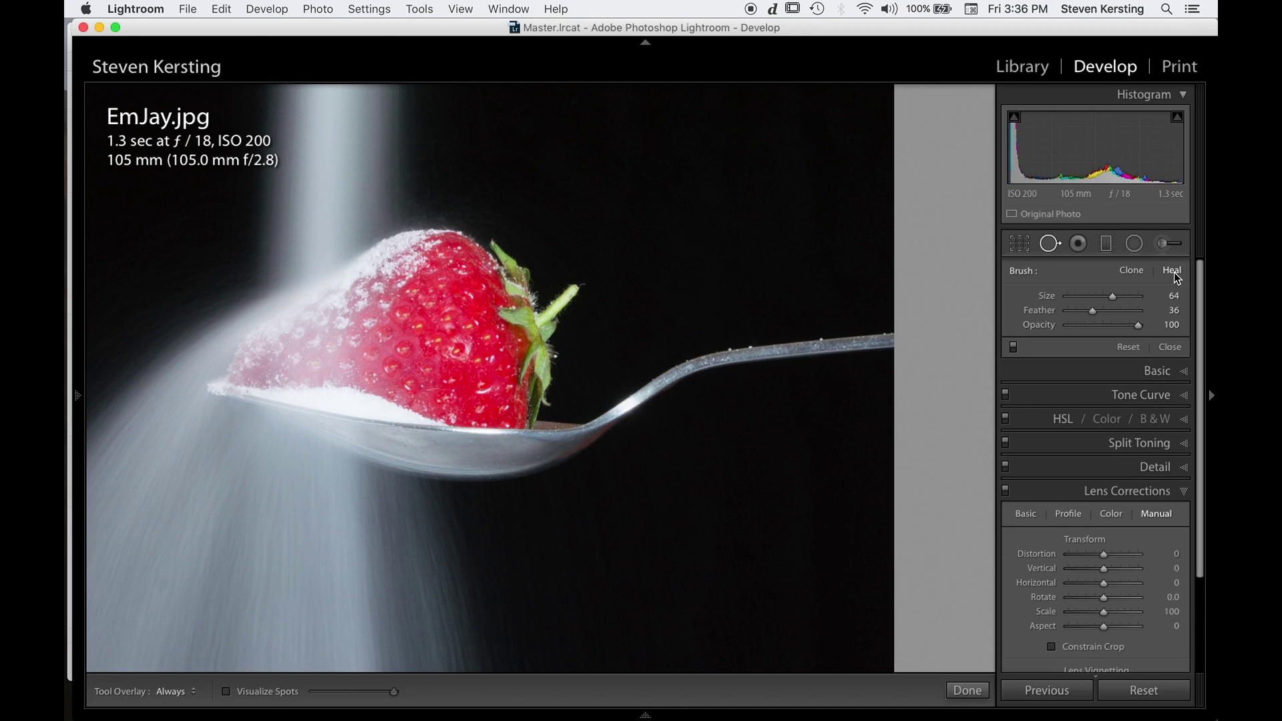
{"action": "left_click", "coordinate": [750, 345]}
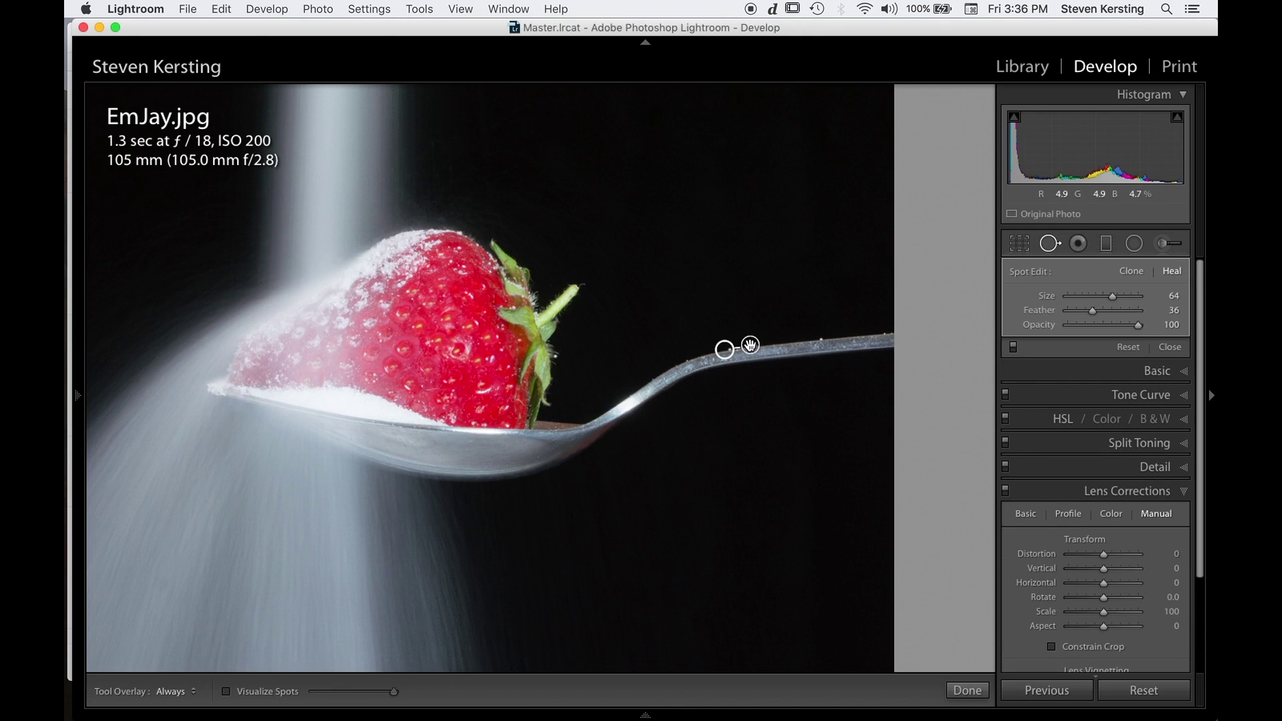
{"action": "left_click_drag", "start_coordinate": [723, 353], "coordinate": [774, 346]}
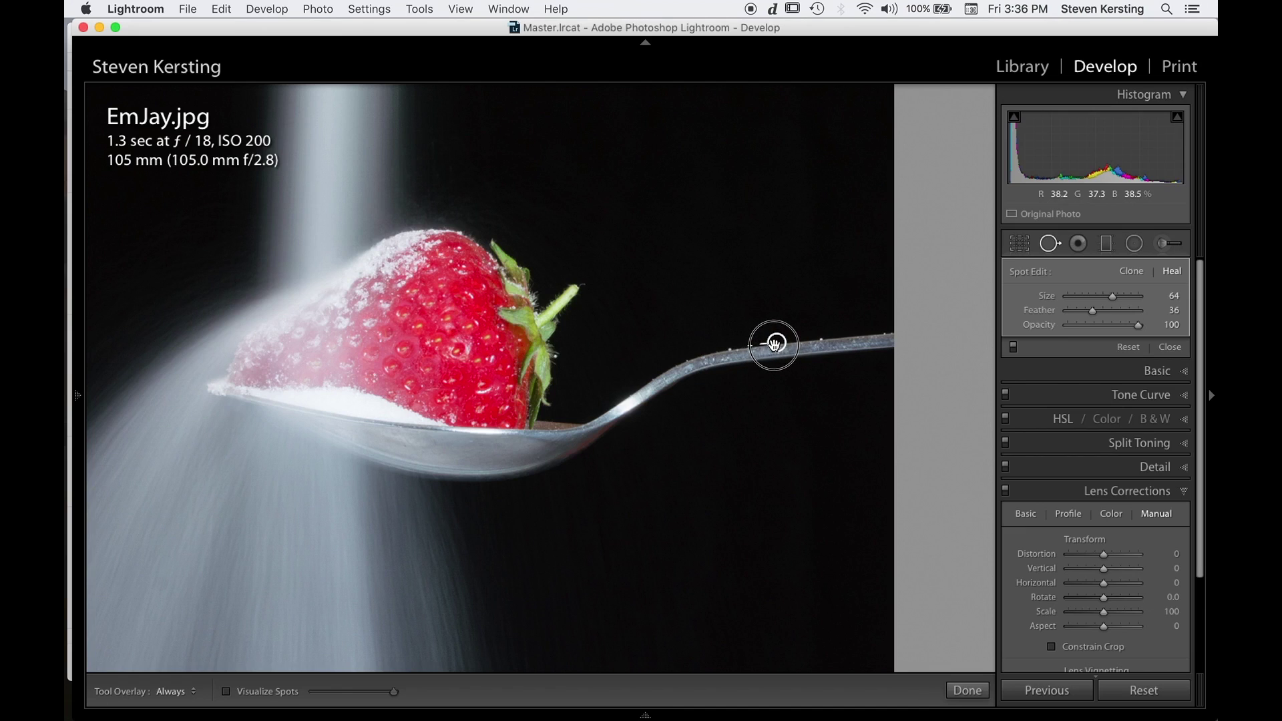
{"action": "left_click", "coordinate": [774, 346]}
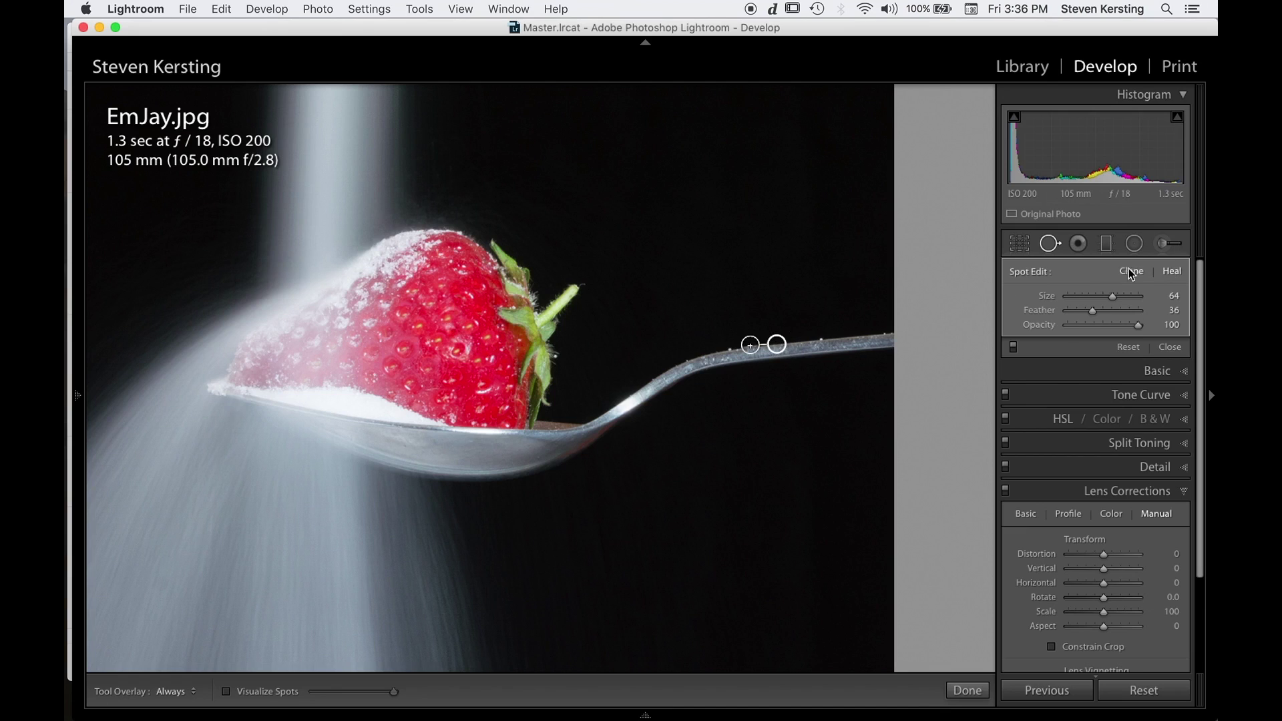
{"action": "left_click", "coordinate": [1052, 245]}
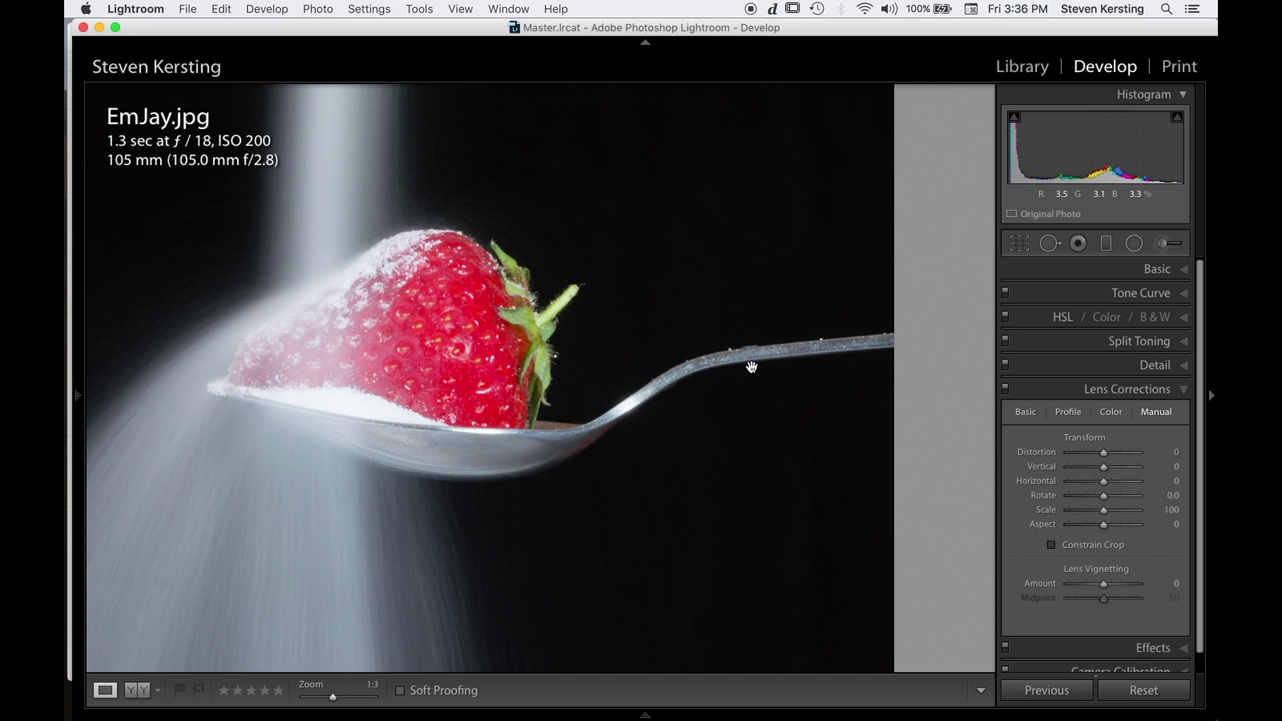
Try lowering the whole strawberry photo's Highlights to −21 and reset that adjustment.
{"action": "left_click", "coordinate": [752, 366]}
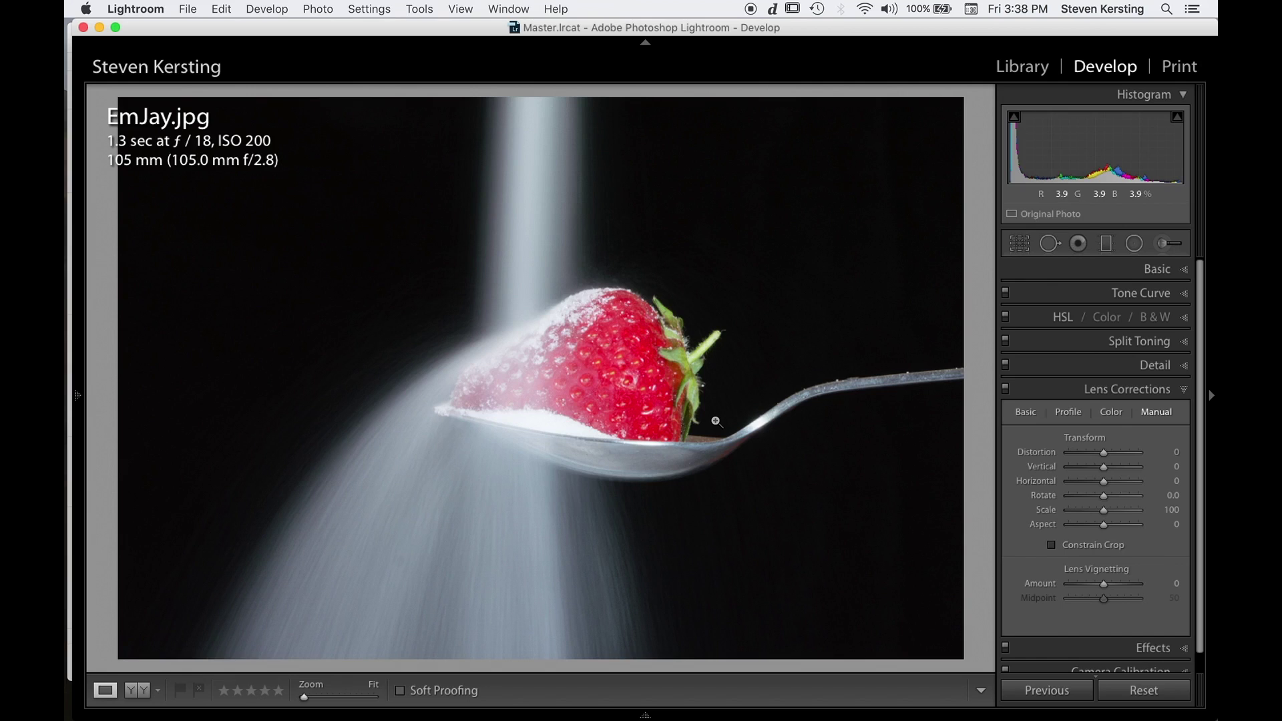
{"action": "left_click", "coordinate": [1161, 269]}
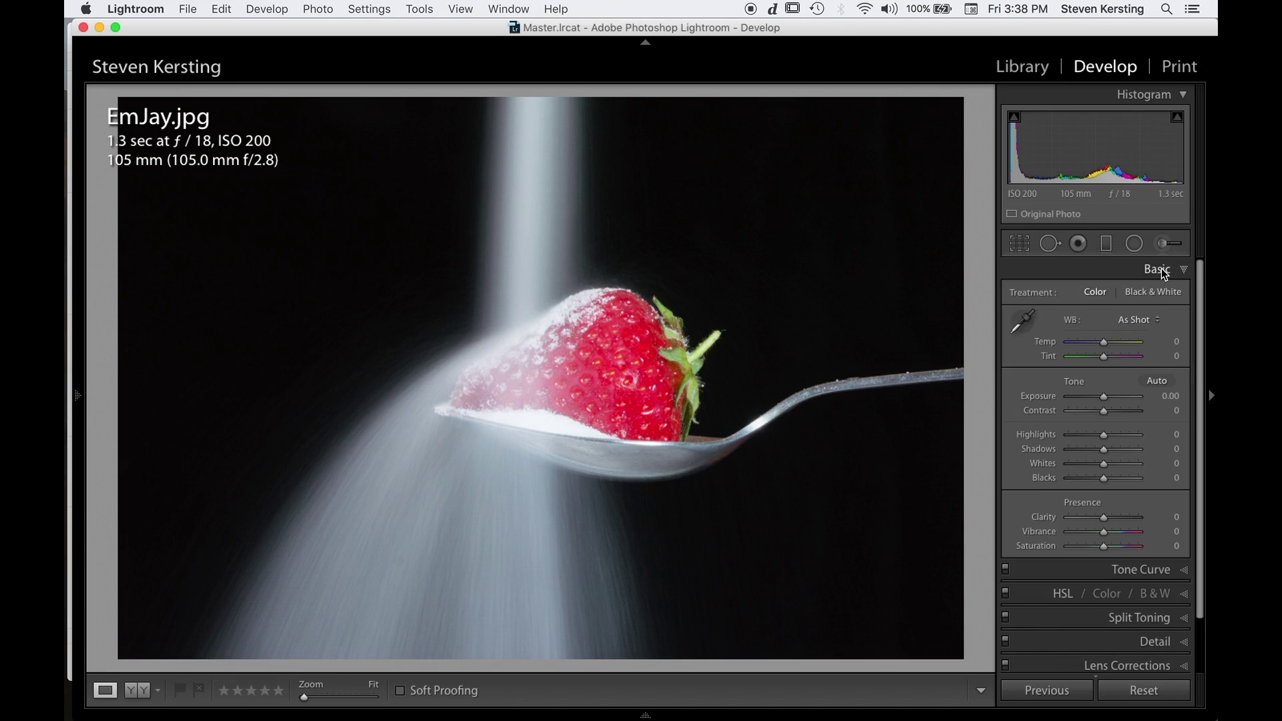
{"action": "mouse_move", "coordinate": [1105, 435]}
{"action": "left_mouse_down"}
{"action": "mouse_move", "coordinate": [1076, 440]}
{"action": "mouse_move", "coordinate": [1096, 438]}
{"action": "left_mouse_up"}
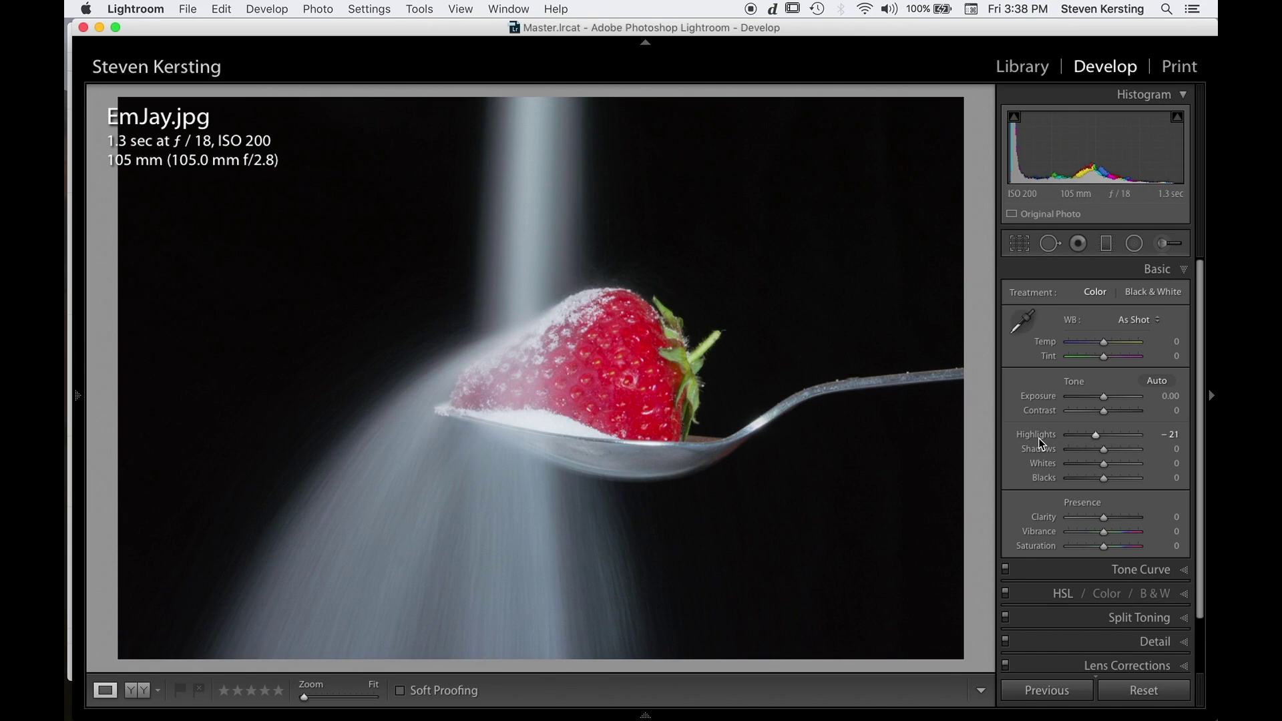
{"action": "double_click", "coordinate": [1040, 439]}
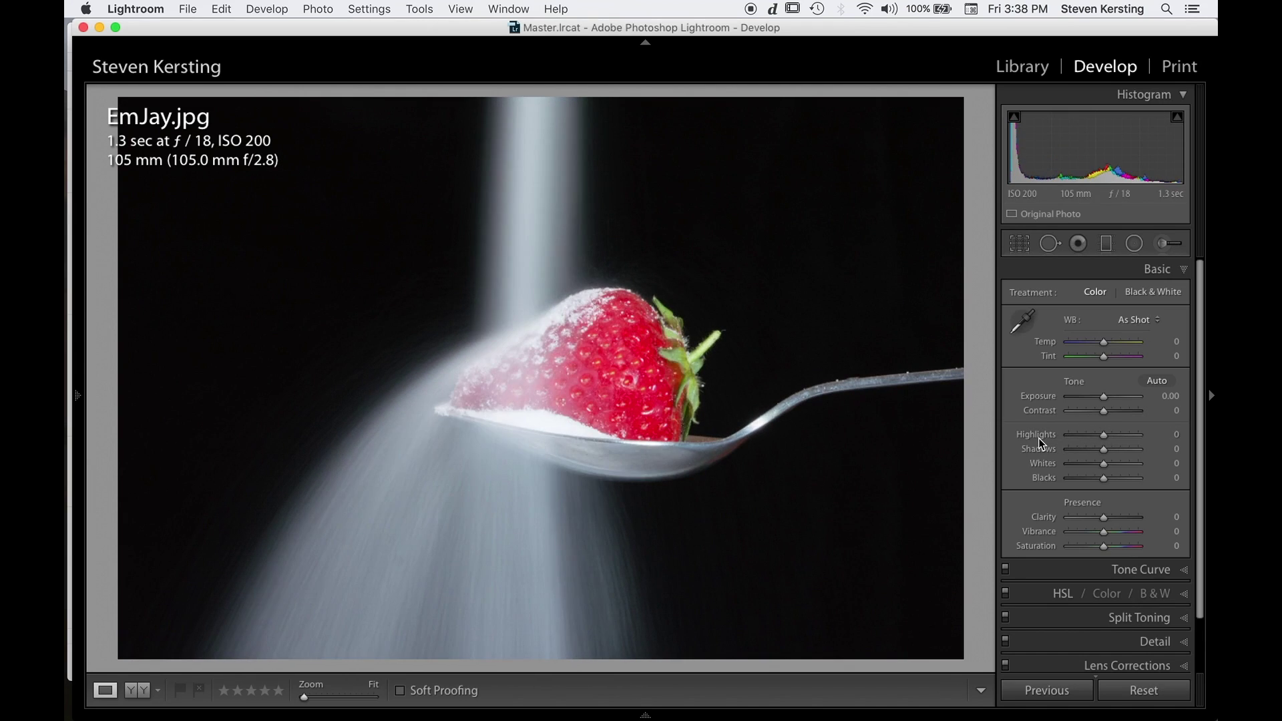
Set up the Adjustment Brush with its effects reset, Highlights at −100 and a brush size of 6.
{"action": "left_click", "coordinate": [1164, 242]}
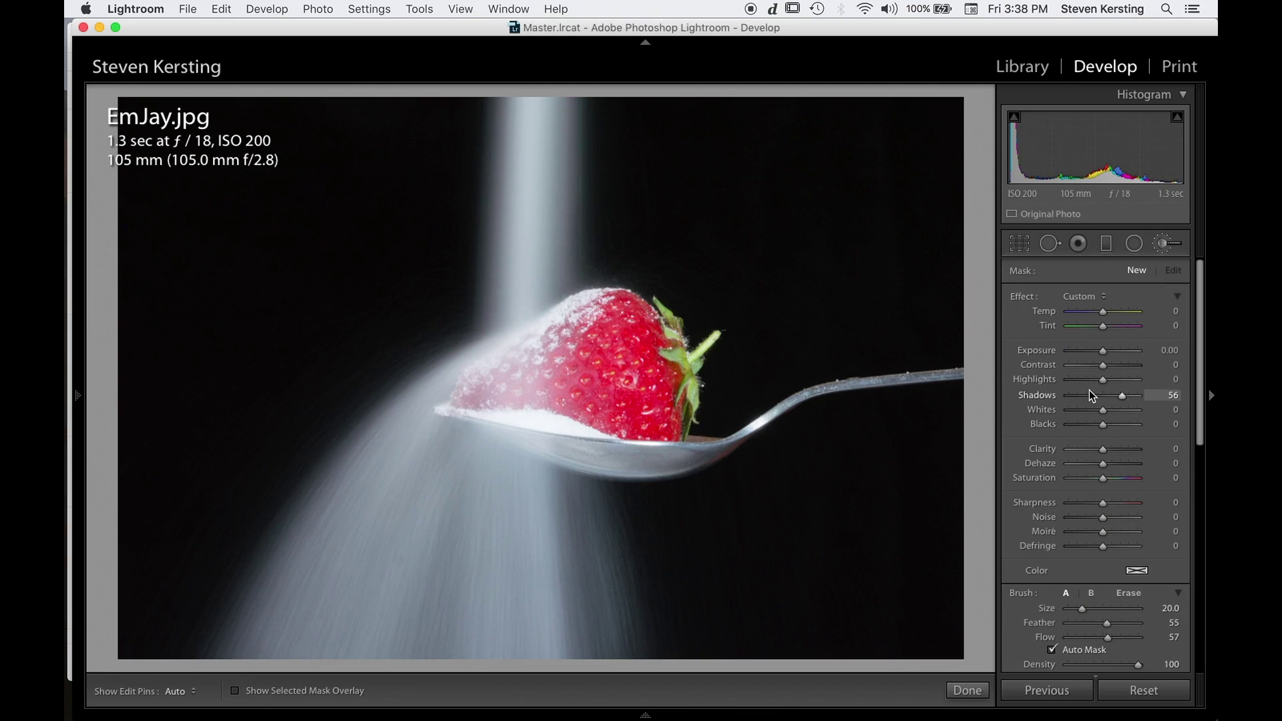
{"action": "double_click", "coordinate": [1019, 297]}
{"action": "left_click", "coordinate": [1069, 380]}
{"action": "scroll", "coordinate": [581, 430], "scroll_direction": "down", "scroll_amount": 7}
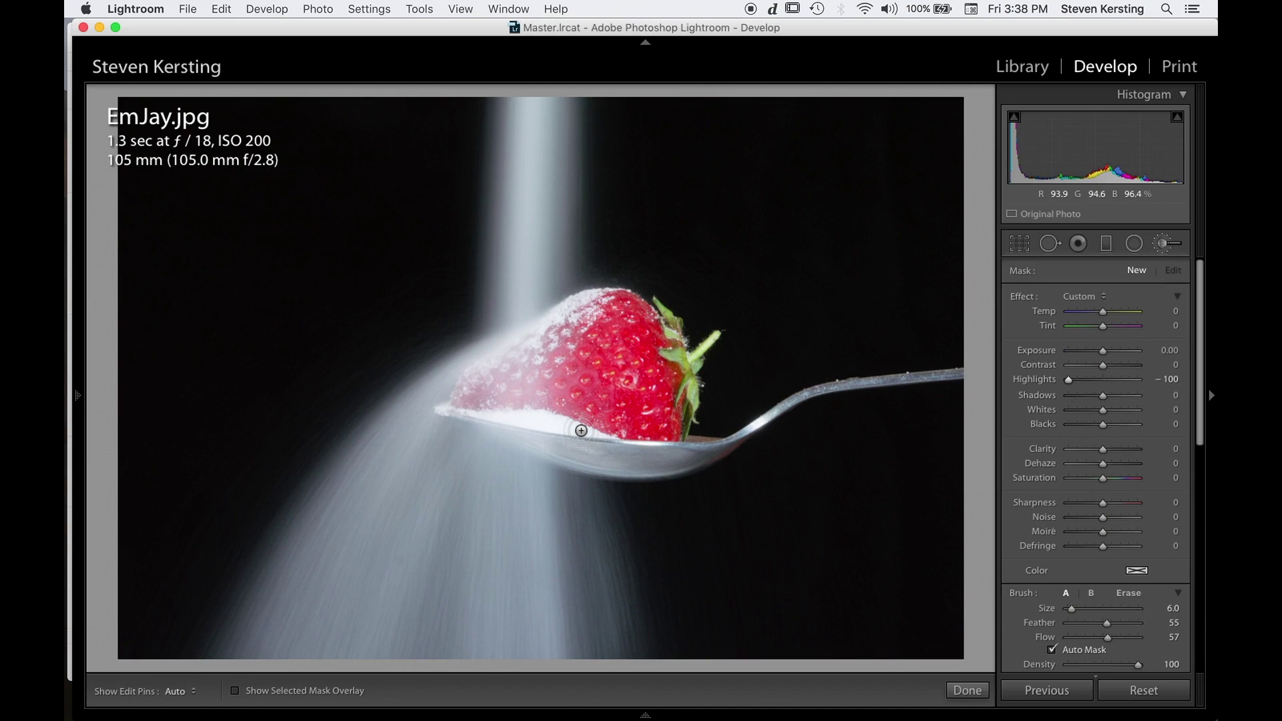
Brush the −100 Highlights adjustment over the white powder heaped in the spoon.
{"action": "left_click", "coordinate": [581, 431]}
{"action": "key", "text": "h"}
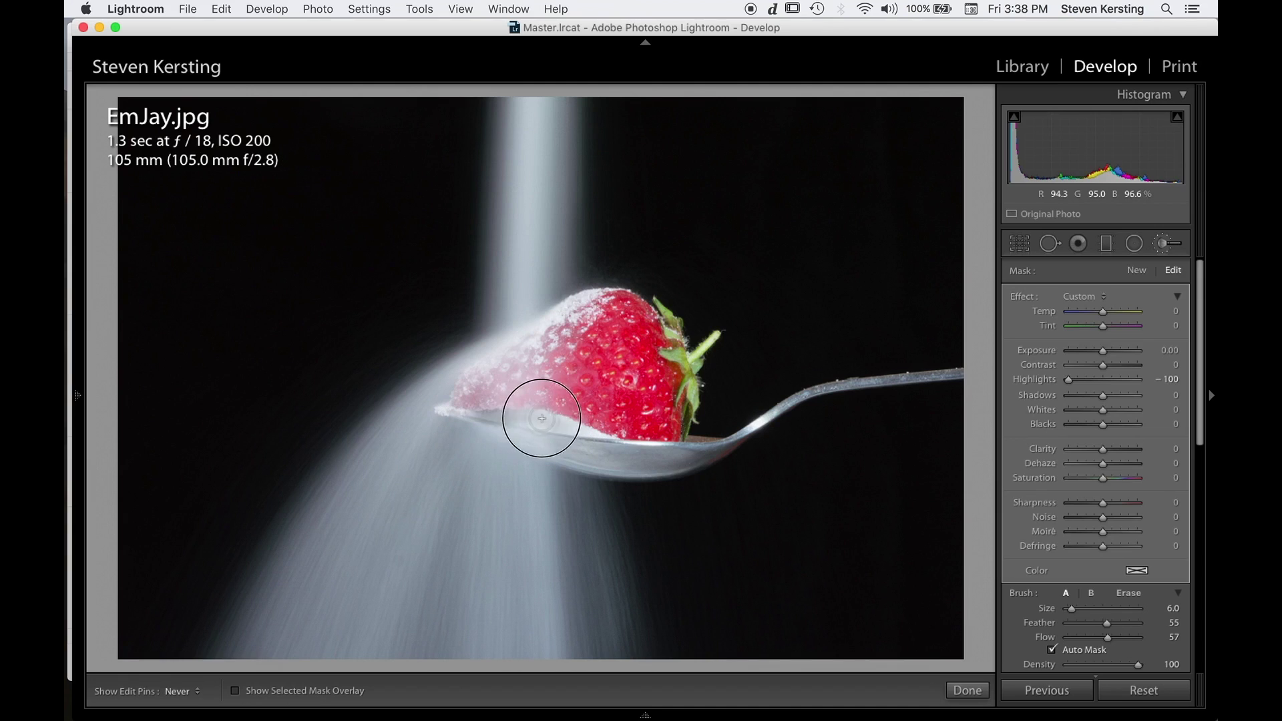
{"action": "key", "text": "h"}
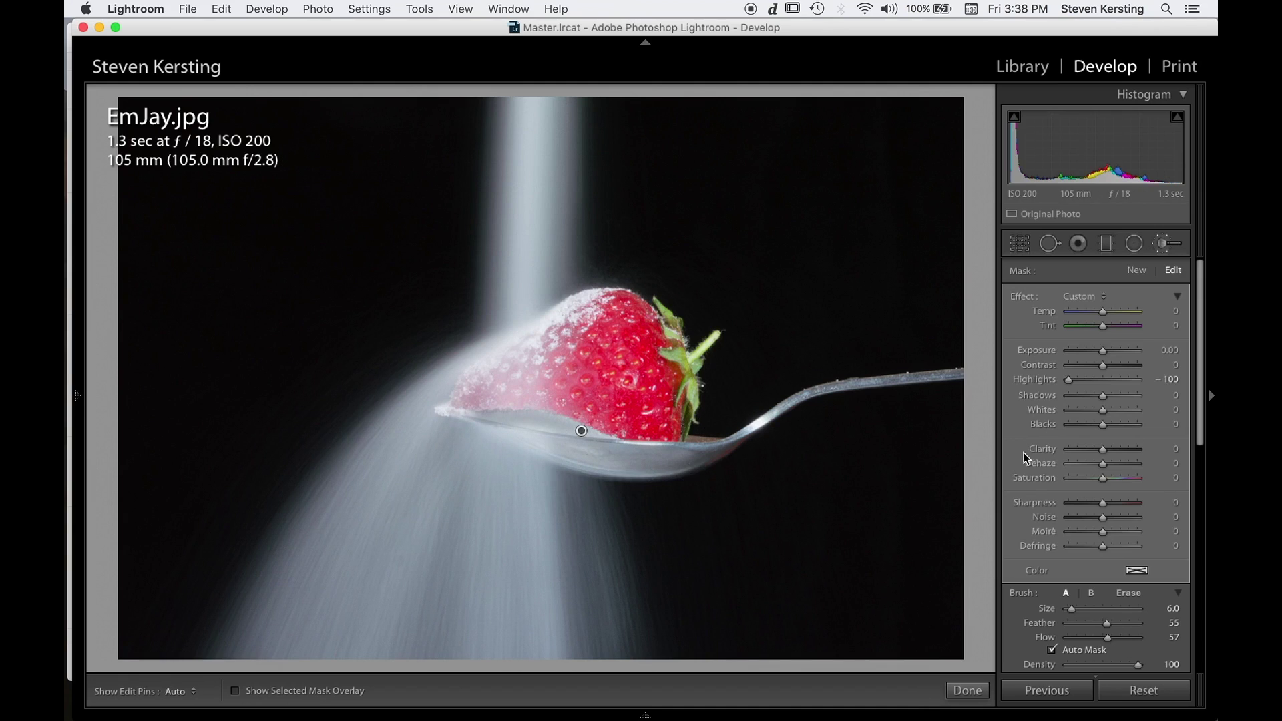
Try Highlights of −49 and 8 on the brushed powder, and delete that brush adjustment.
{"action": "left_click_drag", "start_coordinate": [1069, 379], "coordinate": [1090, 386]}
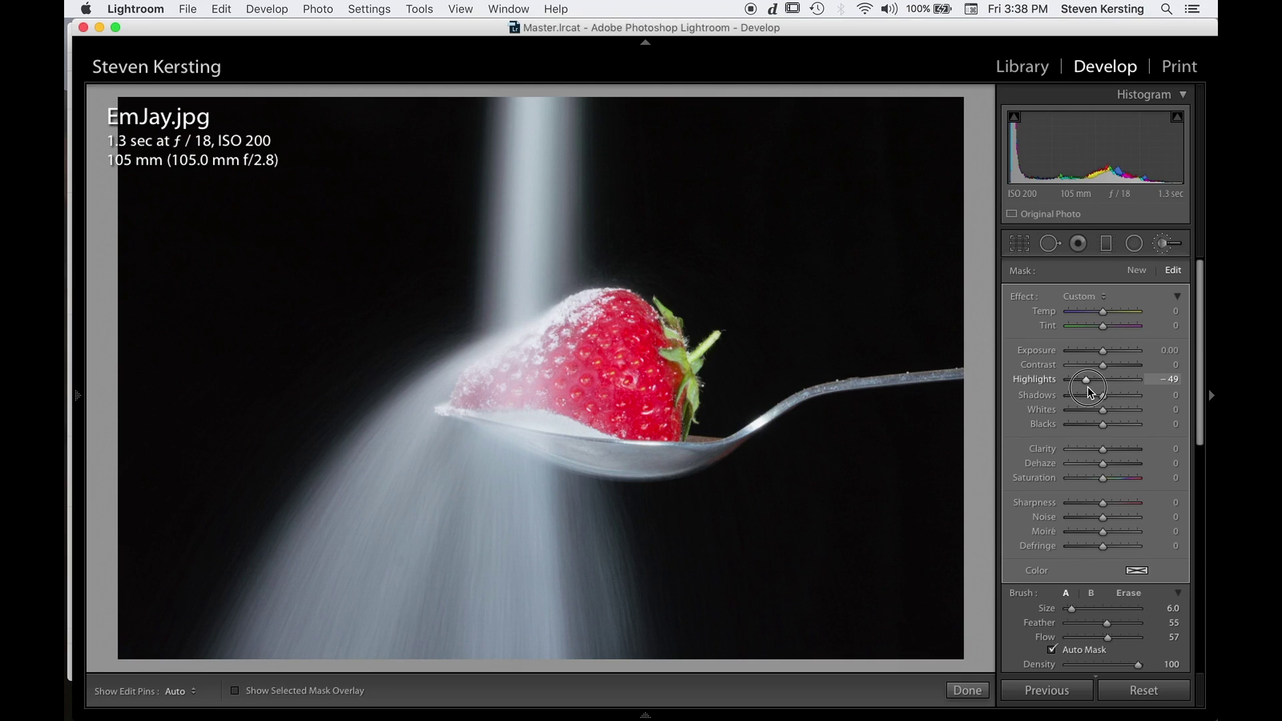
{"action": "left_click_drag", "start_coordinate": [1091, 390], "coordinate": [1106, 390]}
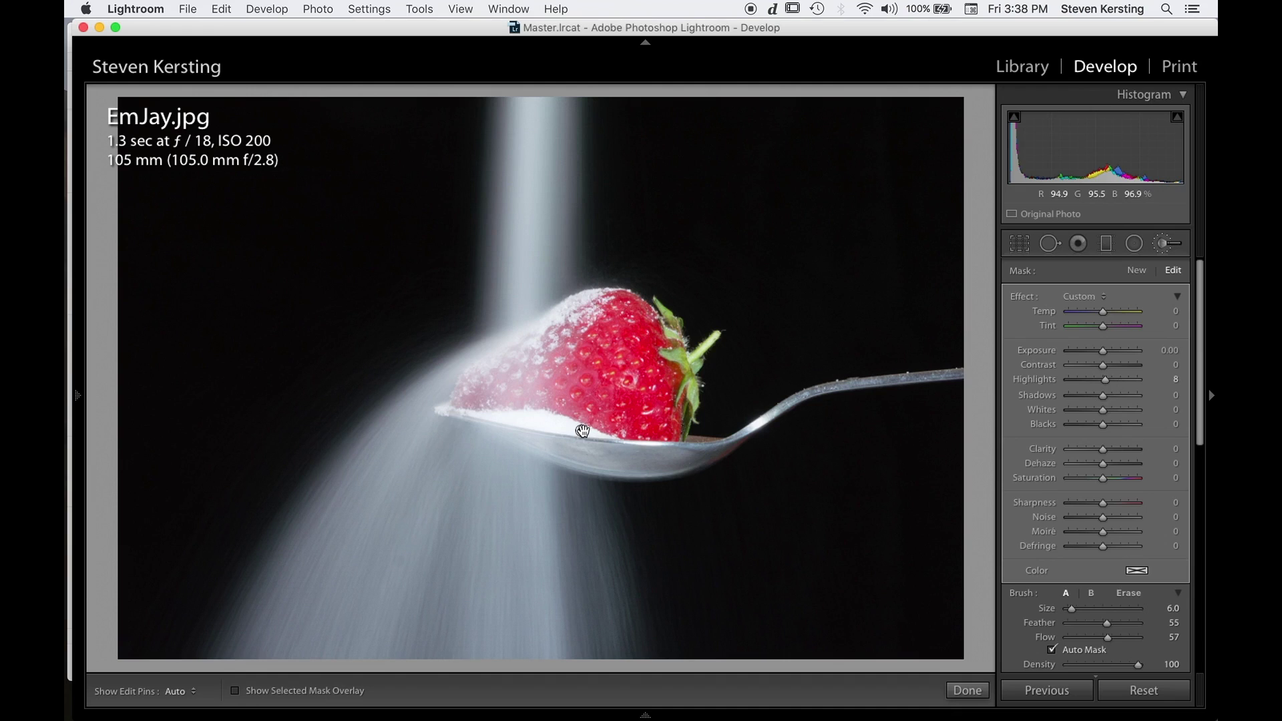
{"action": "mouse_move", "coordinate": [583, 431]}
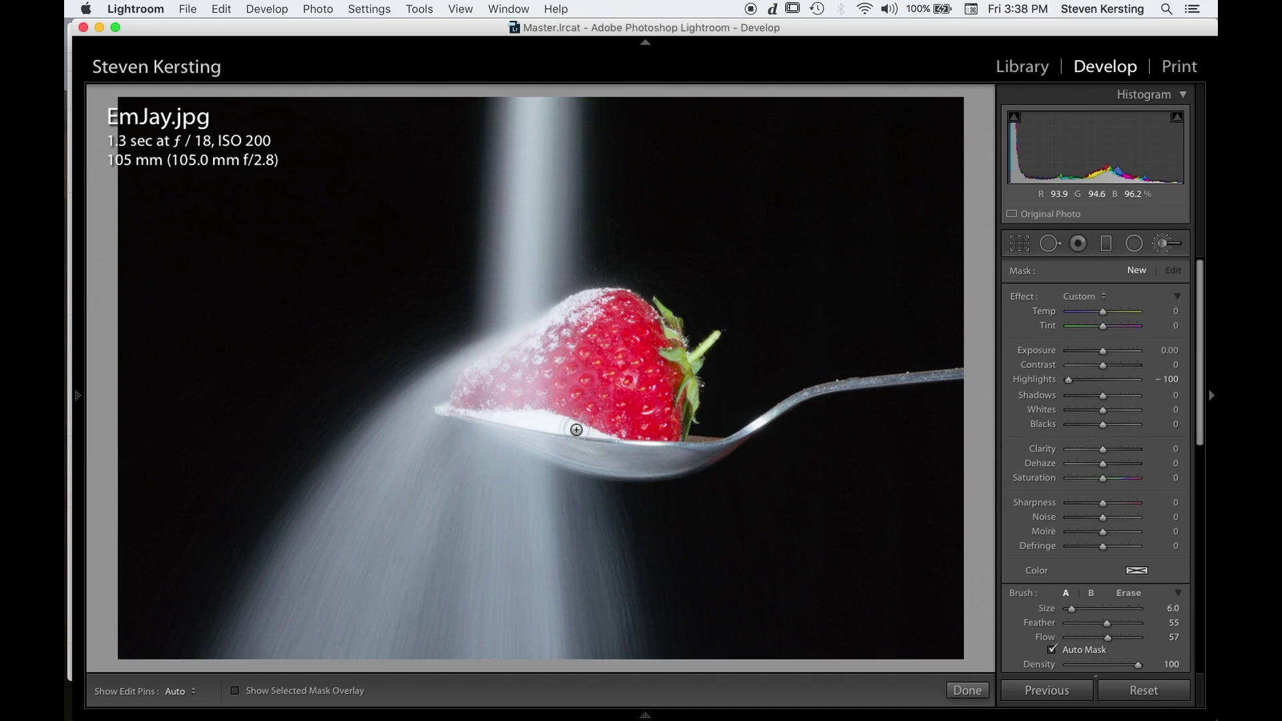
Brush a new −100 Highlights adjustment over the powder in the spoon, using brush size 47 and flow 25.
{"action": "right_click", "coordinate": [563, 427]}
{"action": "left_click", "coordinate": [543, 433]}
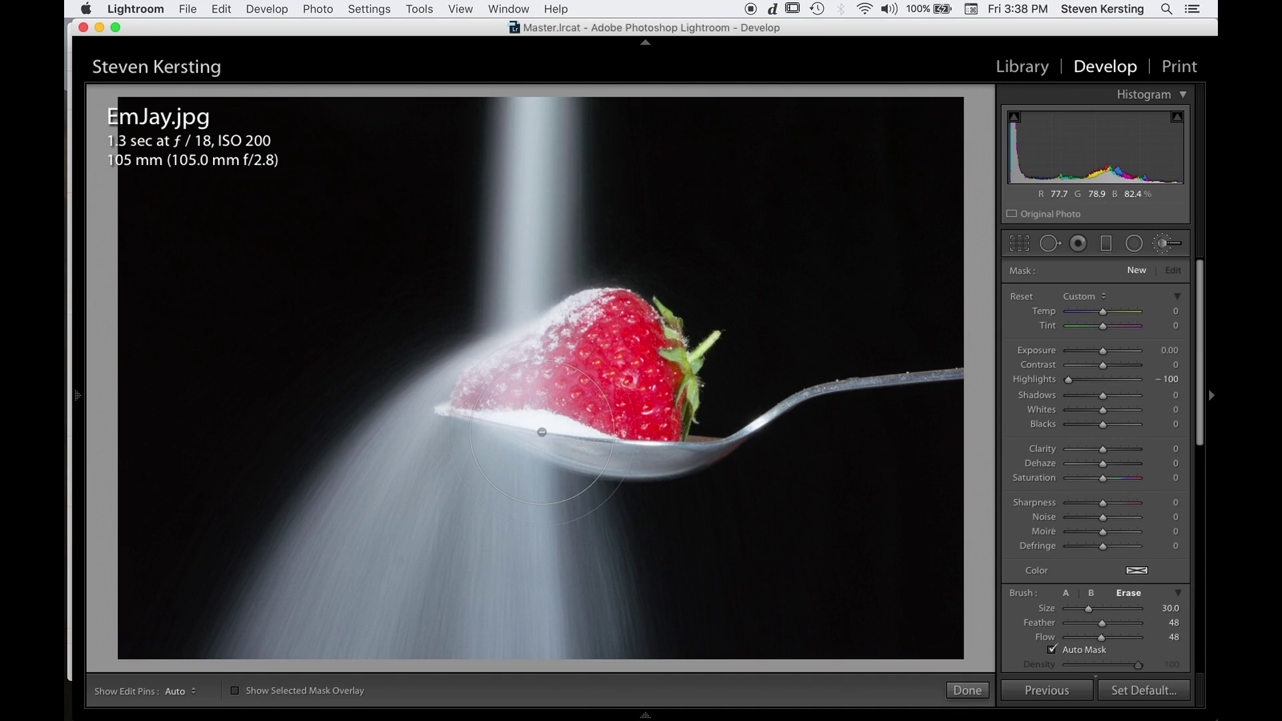
{"action": "scroll", "coordinate": [542, 433], "scroll_direction": "up", "scroll_amount": 6}
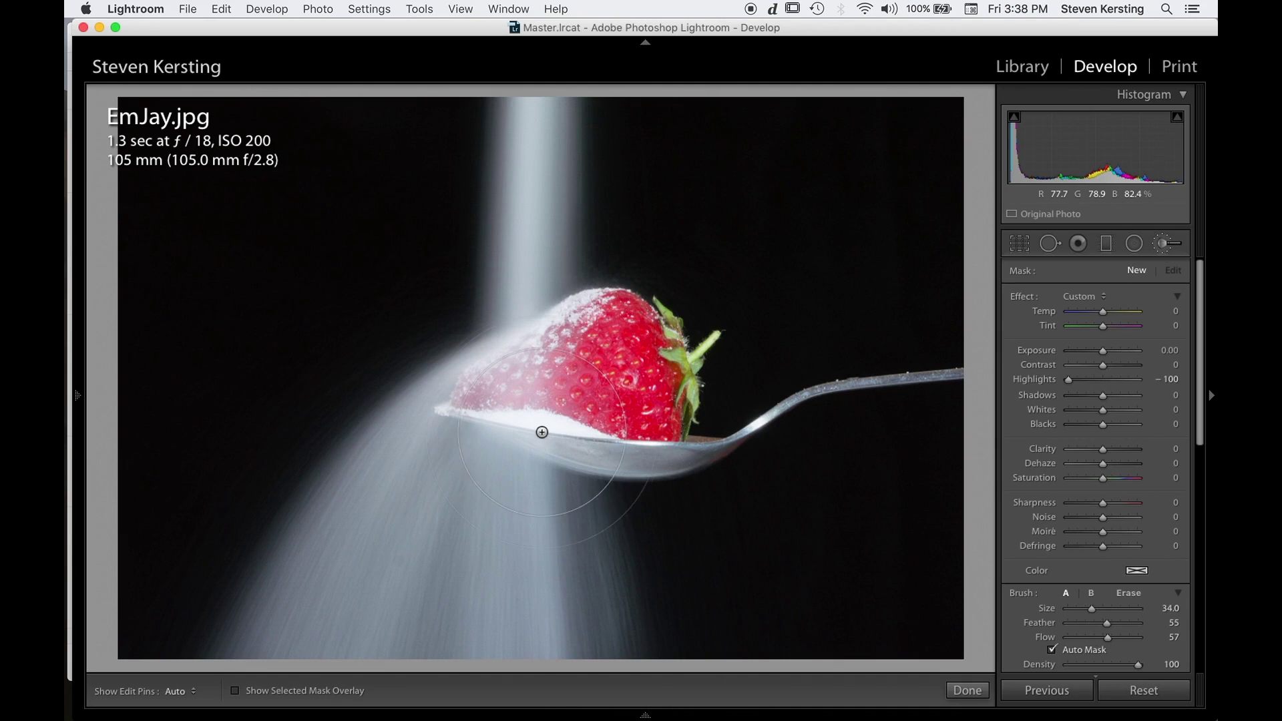
{"action": "left_click_drag", "start_coordinate": [1108, 637], "coordinate": [1084, 638]}
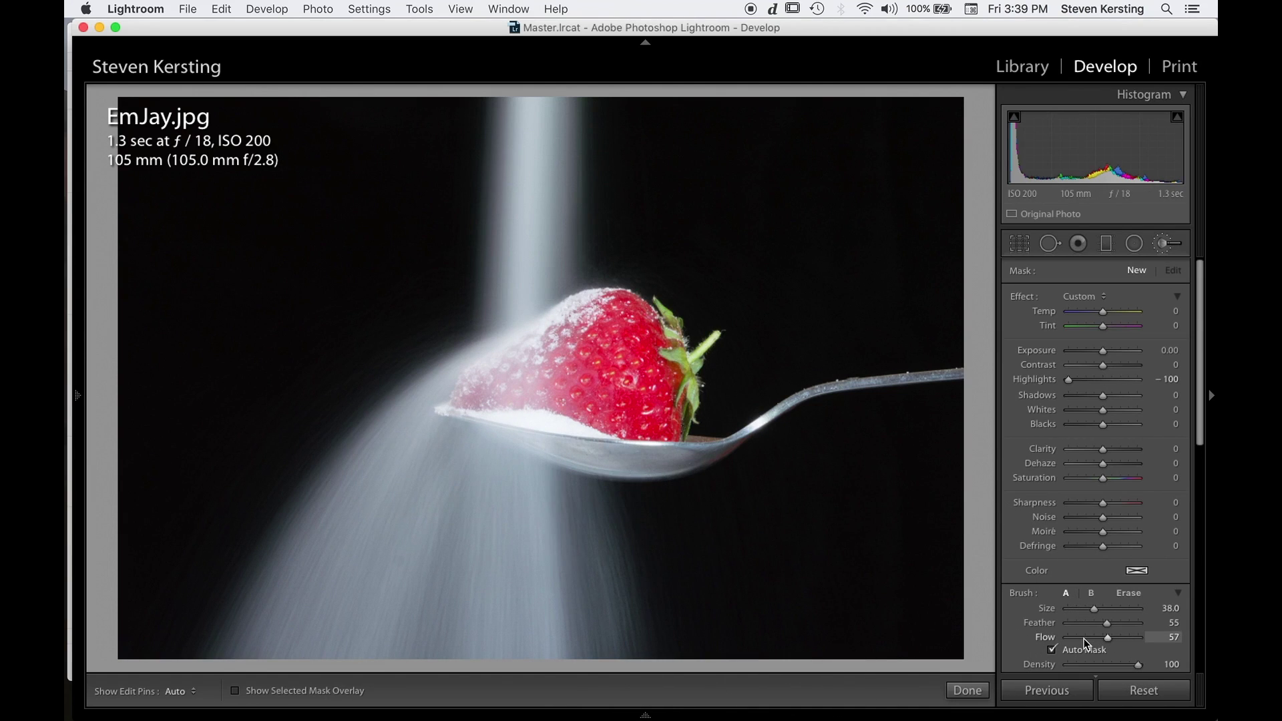
{"action": "scroll", "coordinate": [545, 428], "scroll_direction": "up", "scroll_amount": 3}
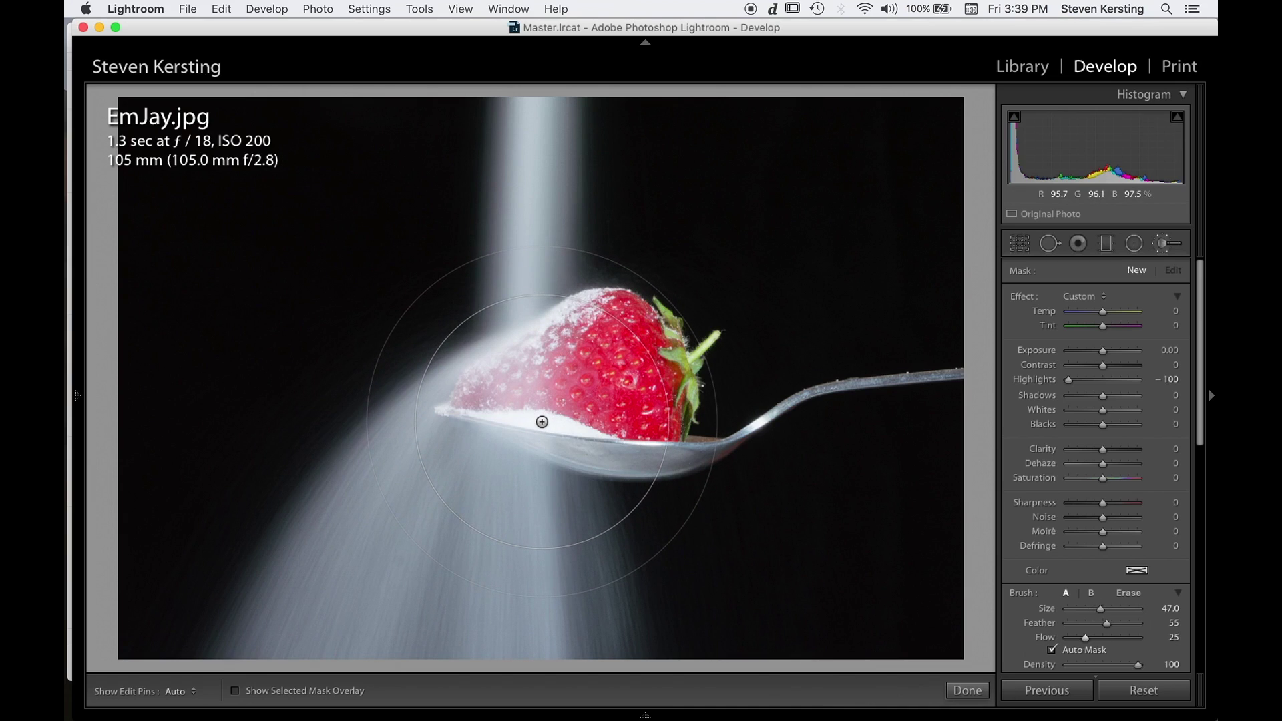
{"action": "left_click", "coordinate": [542, 422]}
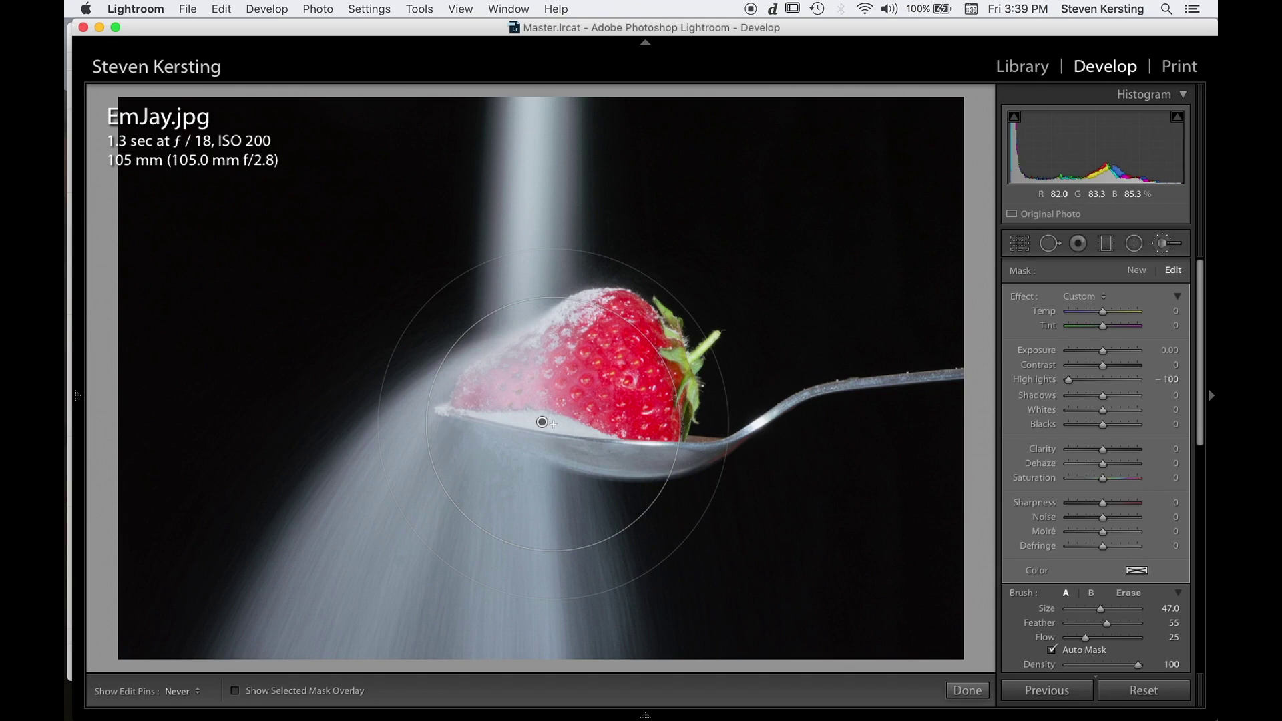
{"action": "key", "text": "space"}
{"action": "key", "text": "o"}
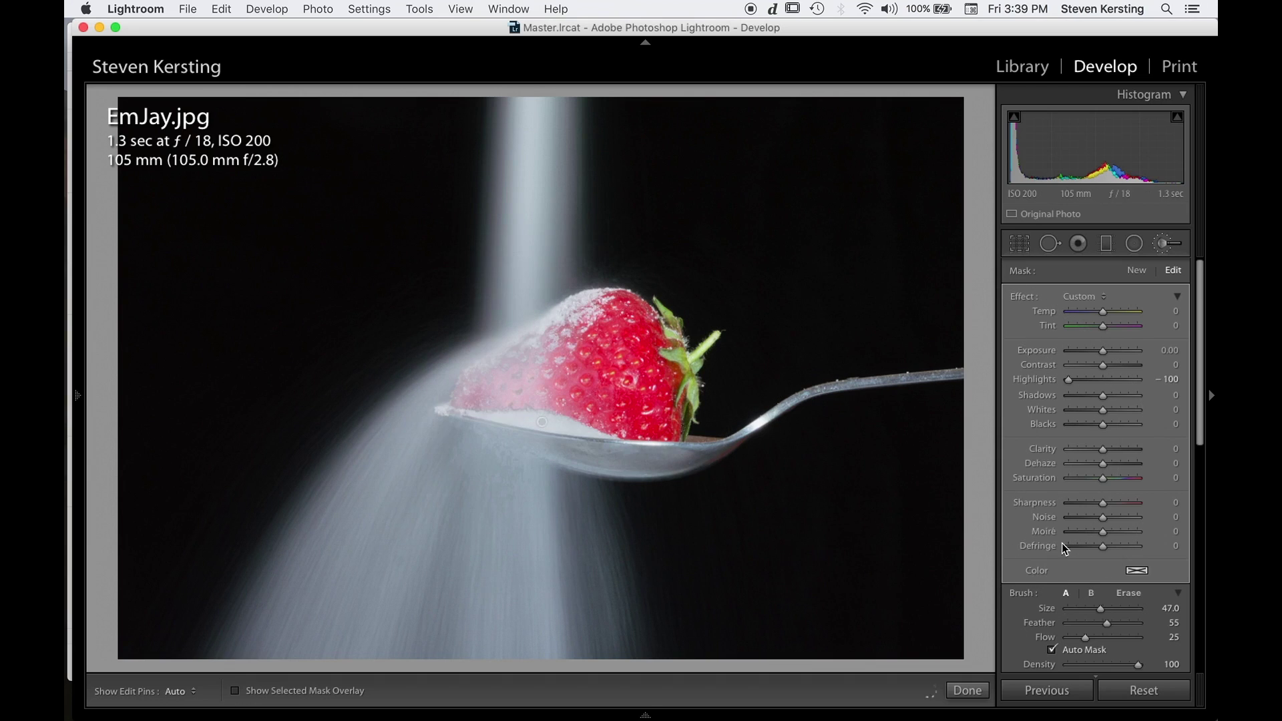
Erase the brushed adjustment around the spoon tip and the powdered end of the strawberry with a size 12 eraser.
{"action": "left_click", "coordinate": [1128, 594]}
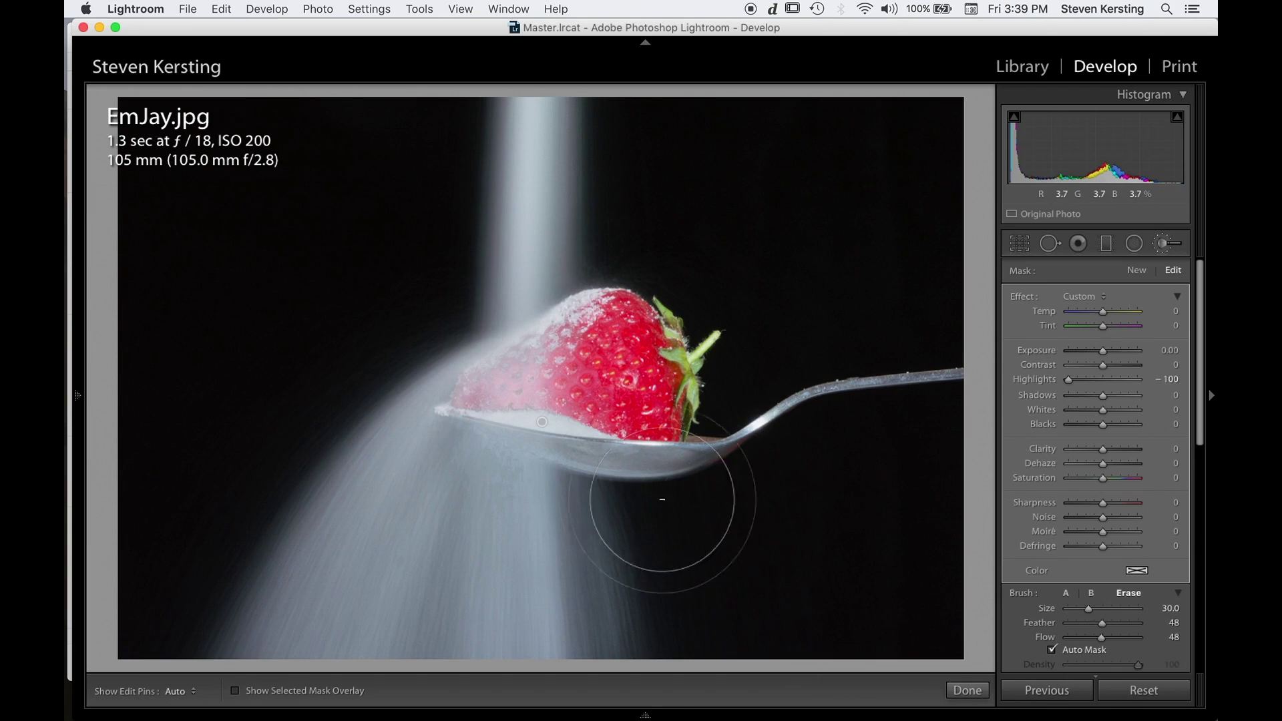
{"action": "scroll", "coordinate": [554, 513], "scroll_direction": "down", "scroll_amount": 5}
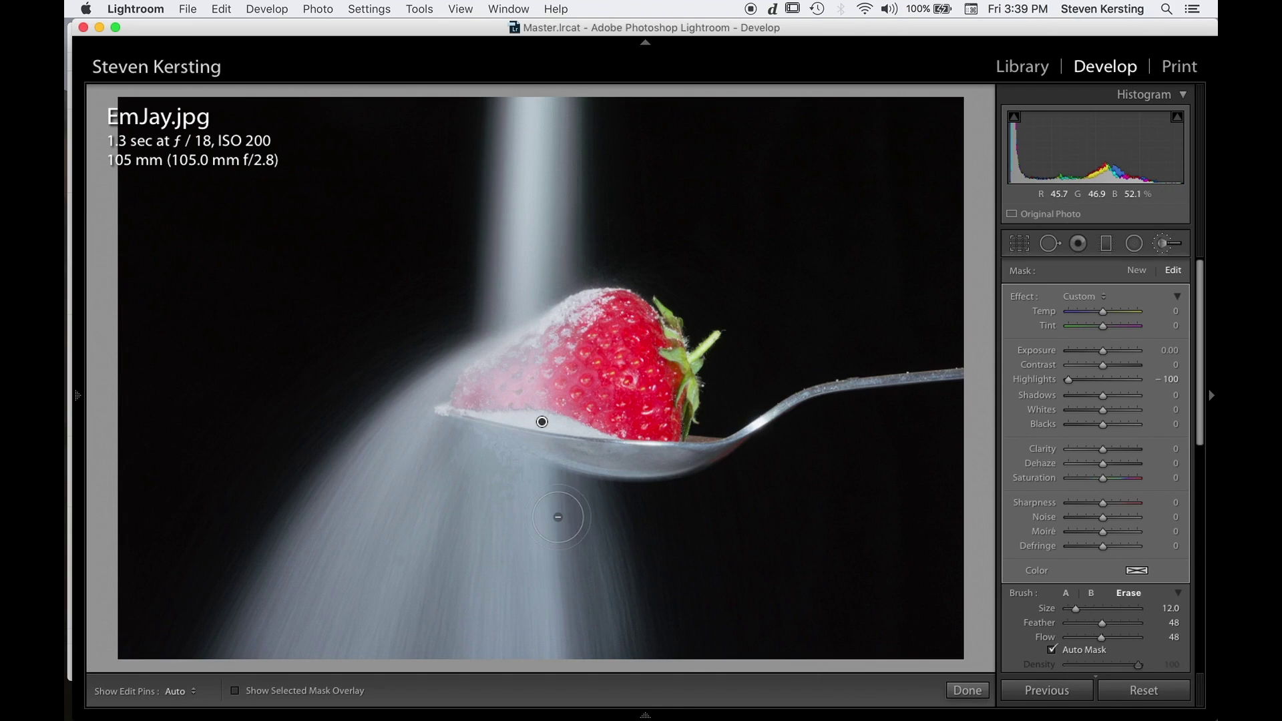
{"action": "key", "text": "h"}
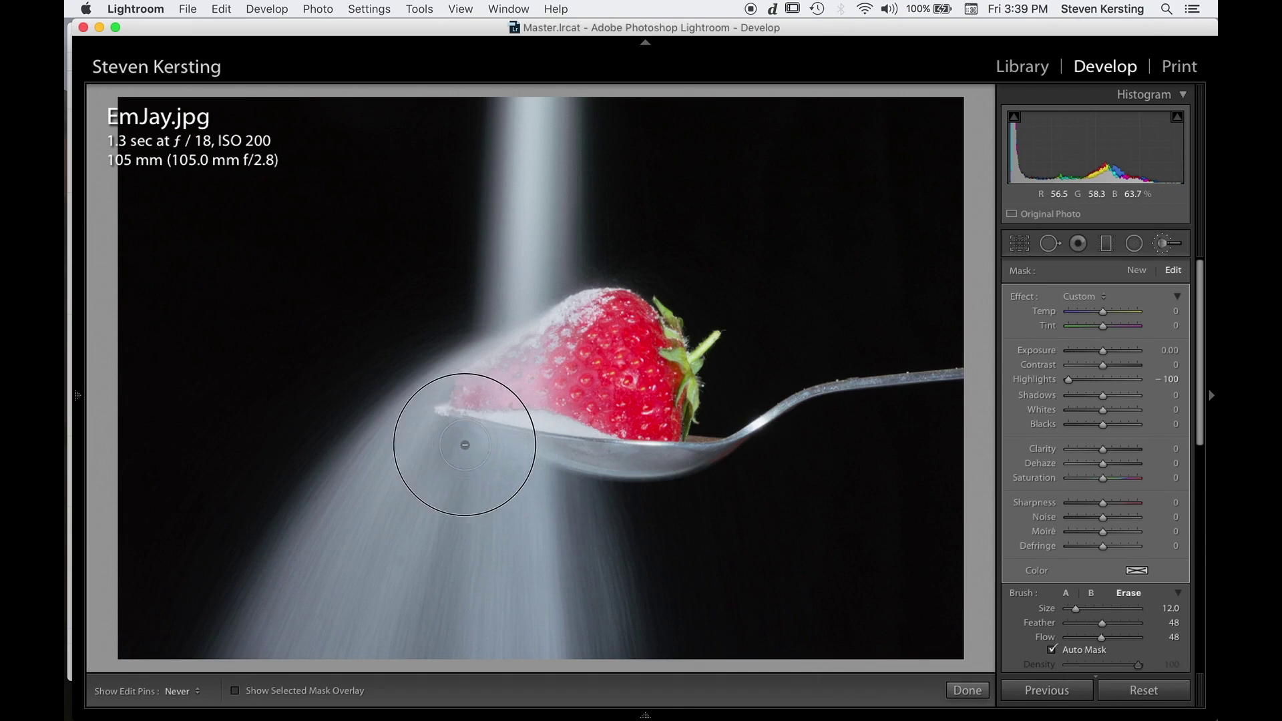
{"action": "mouse_move", "coordinate": [428, 413]}
{"action": "left_mouse_down"}
{"action": "mouse_move", "coordinate": [609, 350]}
{"action": "mouse_move", "coordinate": [482, 377]}
{"action": "mouse_move", "coordinate": [575, 382]}
{"action": "mouse_move", "coordinate": [474, 393]}
{"action": "mouse_move", "coordinate": [577, 379]}
{"action": "mouse_move", "coordinate": [478, 387]}
{"action": "mouse_move", "coordinate": [485, 375]}
{"action": "mouse_move", "coordinate": [554, 380]}
{"action": "mouse_move", "coordinate": [535, 389]}
{"action": "mouse_move", "coordinate": [521, 389]}
{"action": "mouse_move", "coordinate": [537, 368]}
{"action": "mouse_move", "coordinate": [494, 348]}
{"action": "mouse_move", "coordinate": [492, 387]}
{"action": "left_mouse_up"}
{"action": "key", "text": "h"}
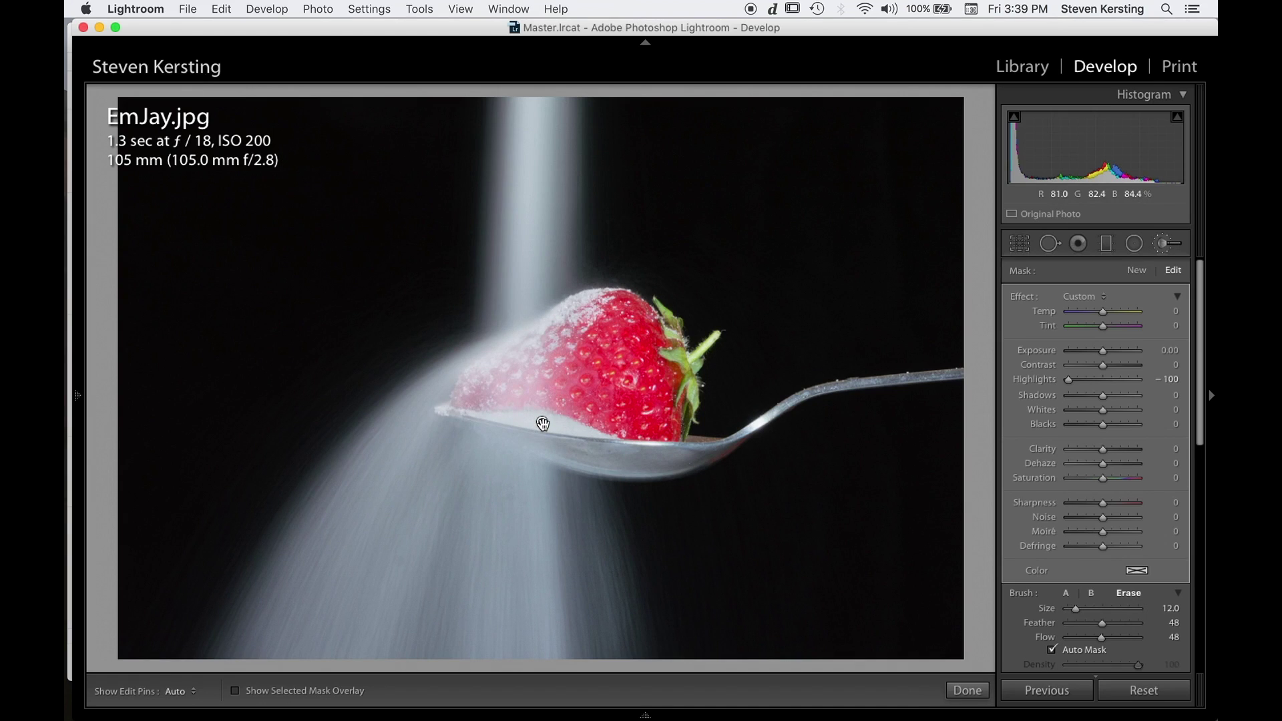
Erase the rest of the adjustment spilling onto the strawberry, spoon underside and falling powder, and close the brush.
{"action": "mouse_move", "coordinate": [543, 424]}
{"action": "key", "text": "h"}
{"action": "mouse_move", "coordinate": [460, 381]}
{"action": "left_mouse_down"}
{"action": "mouse_move", "coordinate": [505, 370]}
{"action": "mouse_move", "coordinate": [530, 379]}
{"action": "mouse_move", "coordinate": [501, 392]}
{"action": "mouse_move", "coordinate": [534, 386]}
{"action": "mouse_move", "coordinate": [395, 378]}
{"action": "mouse_move", "coordinate": [442, 436]}
{"action": "mouse_move", "coordinate": [624, 466]}
{"action": "left_mouse_up"}
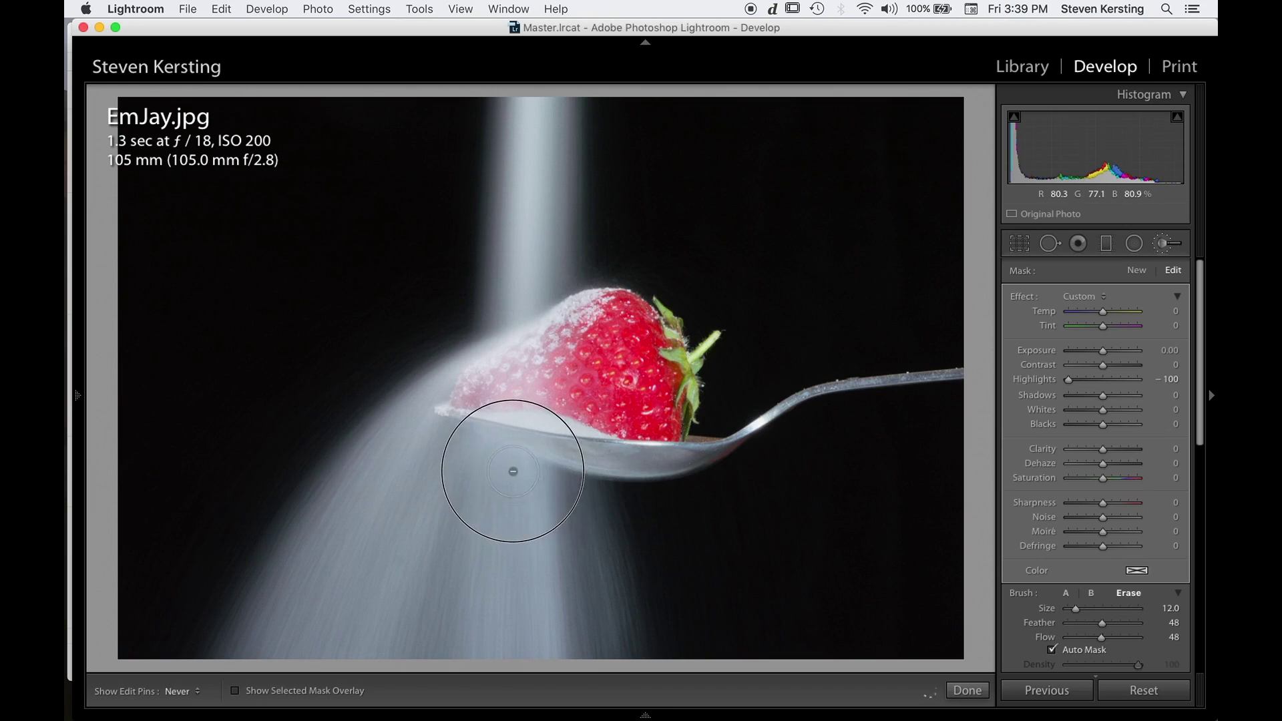
{"action": "key", "text": "h"}
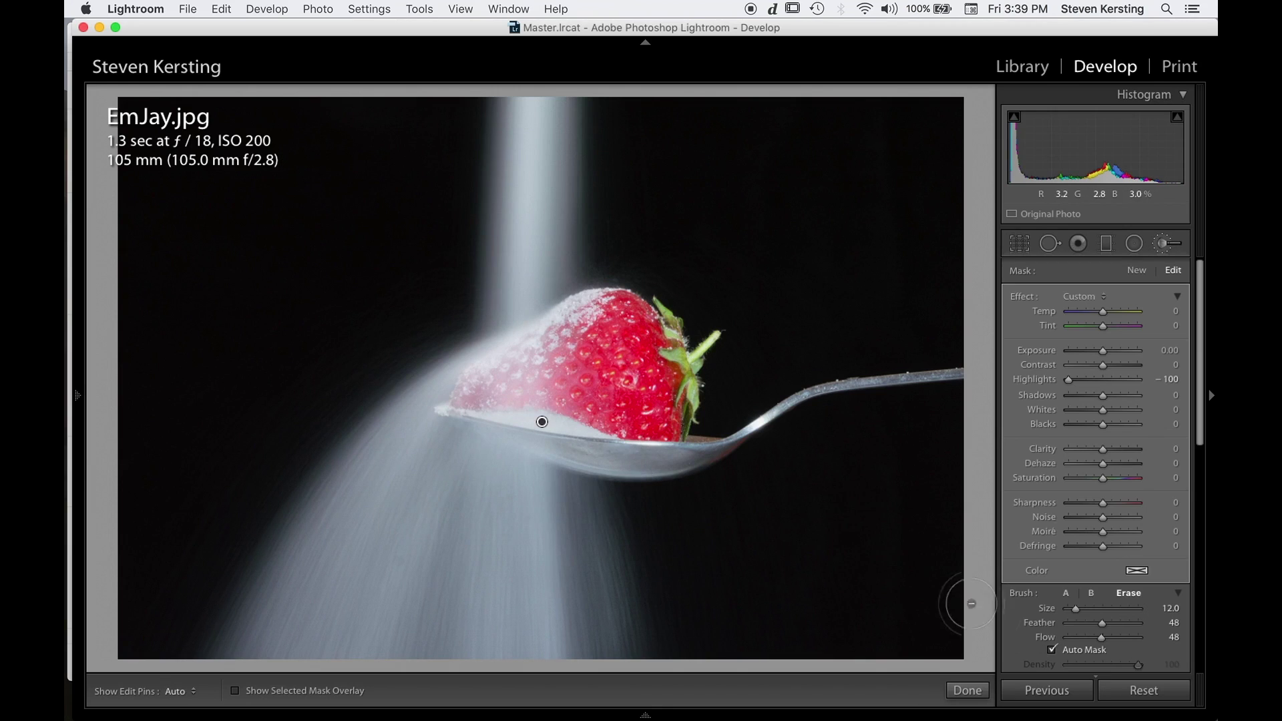
{"action": "left_click", "coordinate": [1164, 245]}
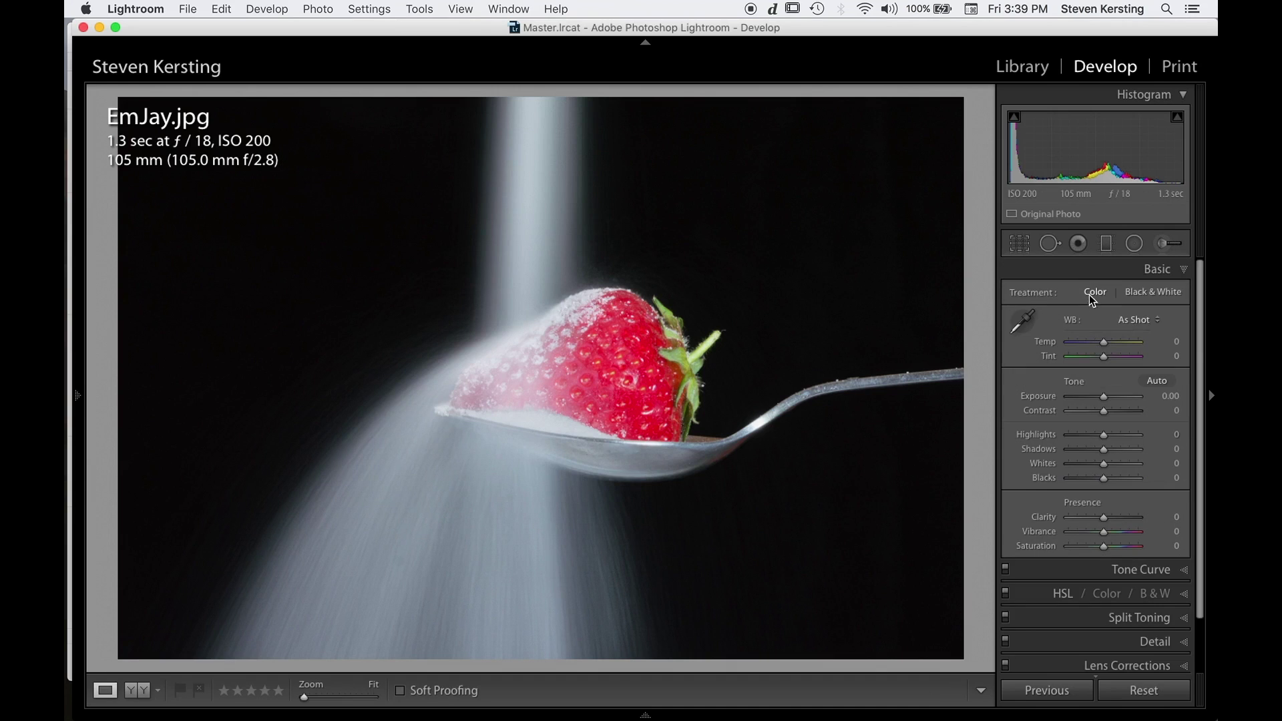
Reopen the adjustment brush at size 16, hide and reshow the edit pins, and select the existing adjustment on the spoon's powder.
{"action": "left_click", "coordinate": [1157, 246]}
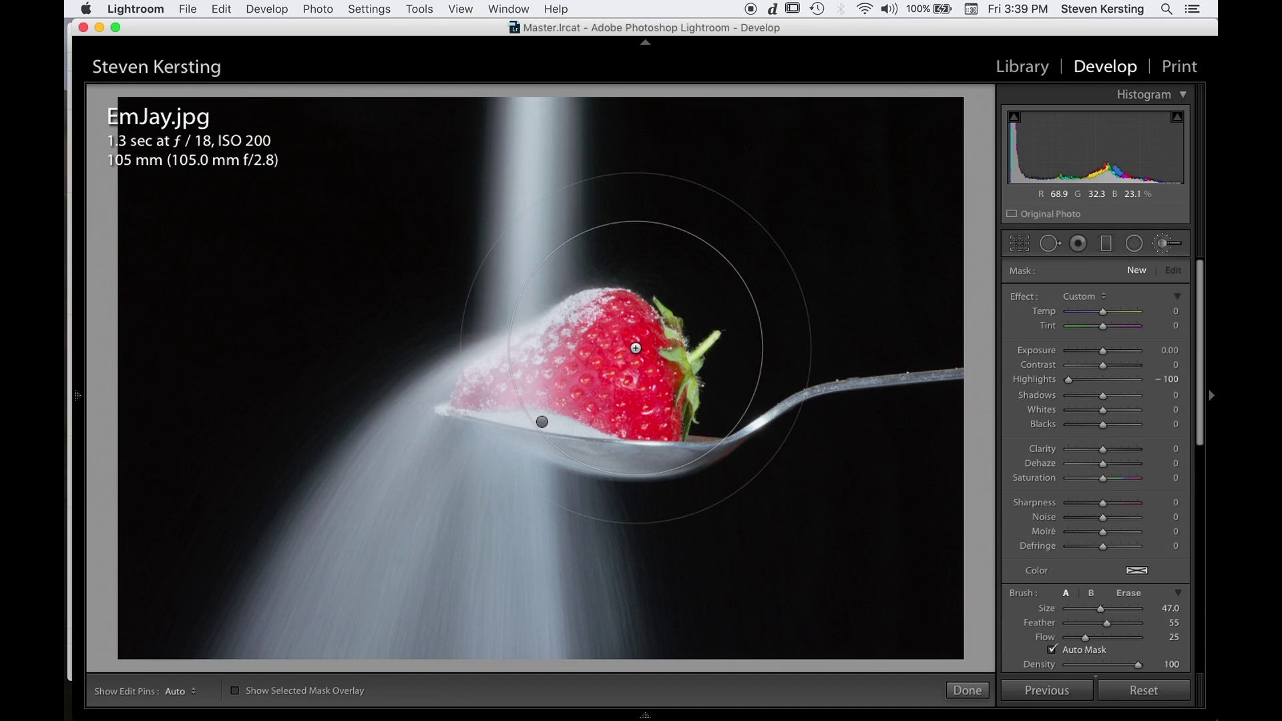
{"action": "key", "text": "bracketleft"}
{"action": "key", "text": "bracketleft"}
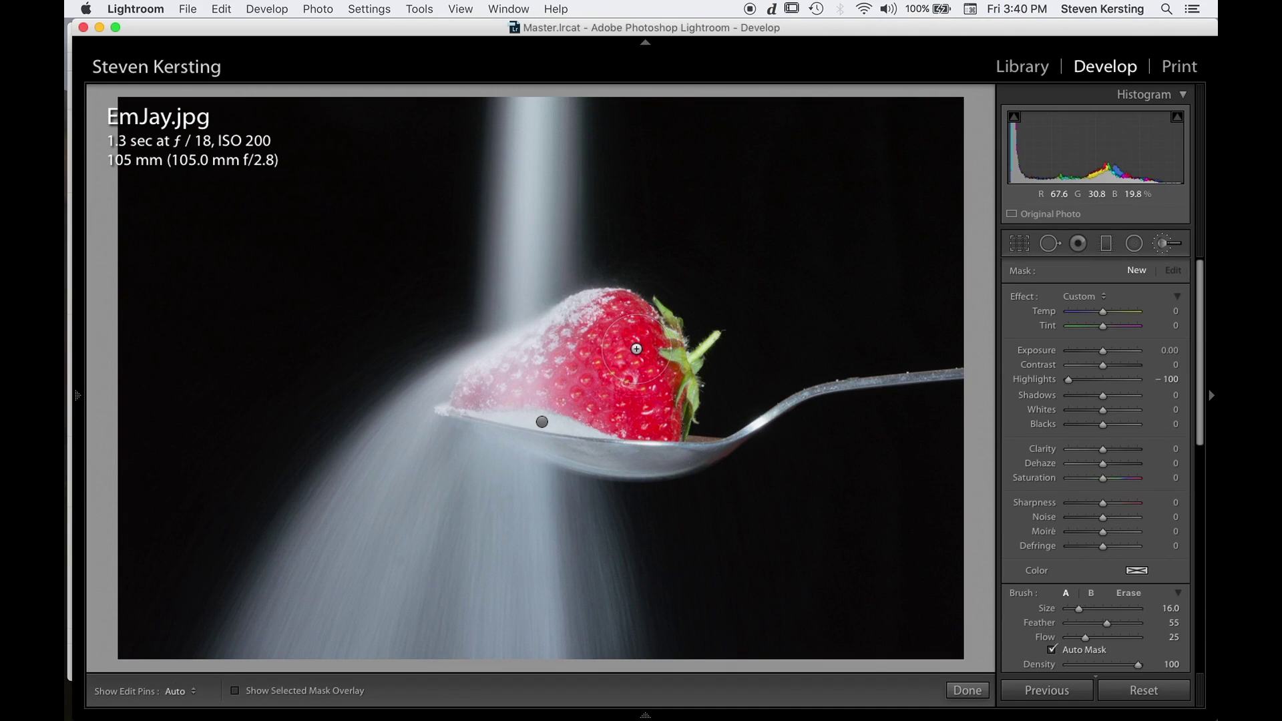
{"action": "key", "text": "h"}
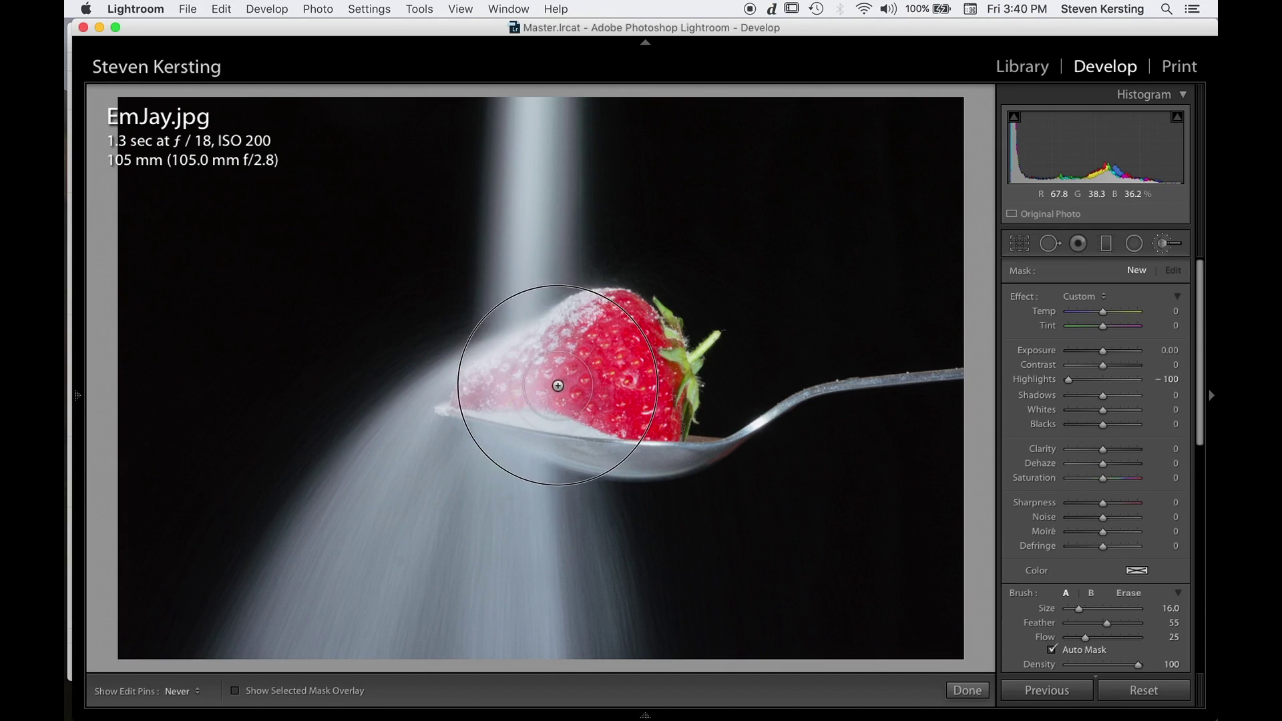
{"action": "key", "text": "h"}
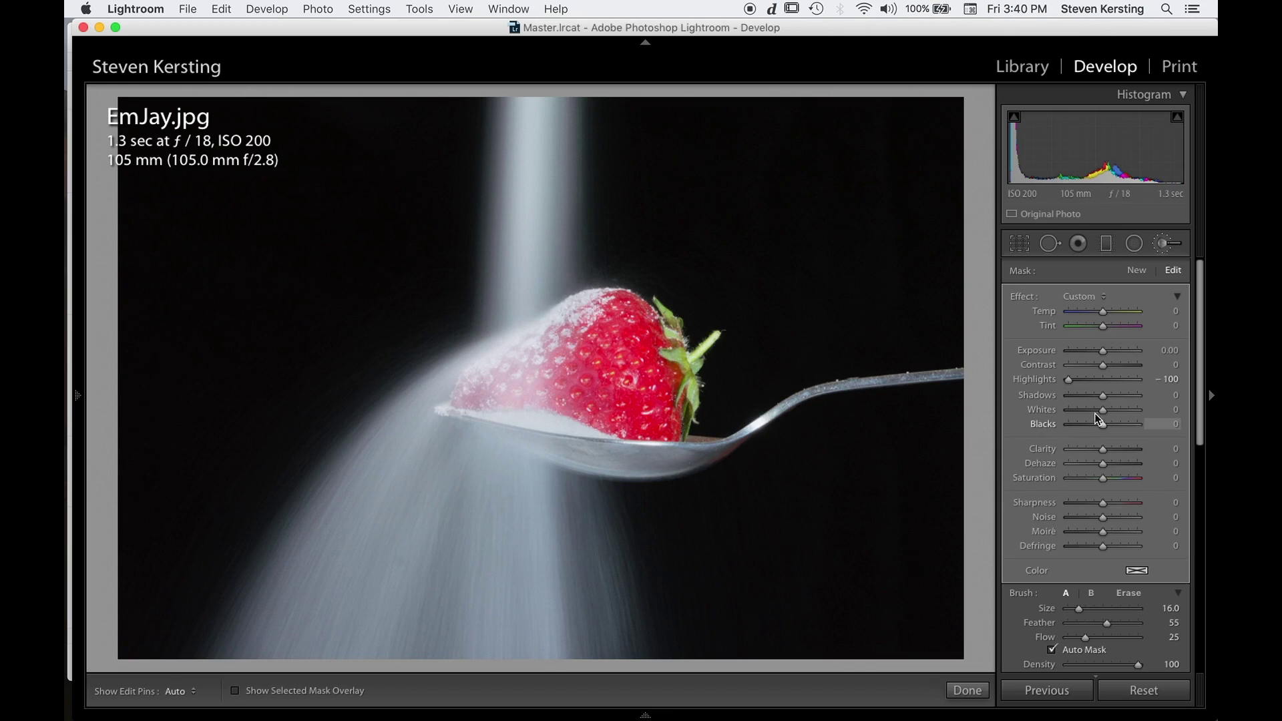
Reset the brush adjustment's Highlights to 0, set its Saturation to 100 and Exposure to −3.03, and close the brush.
{"action": "double_click", "coordinate": [1030, 381]}
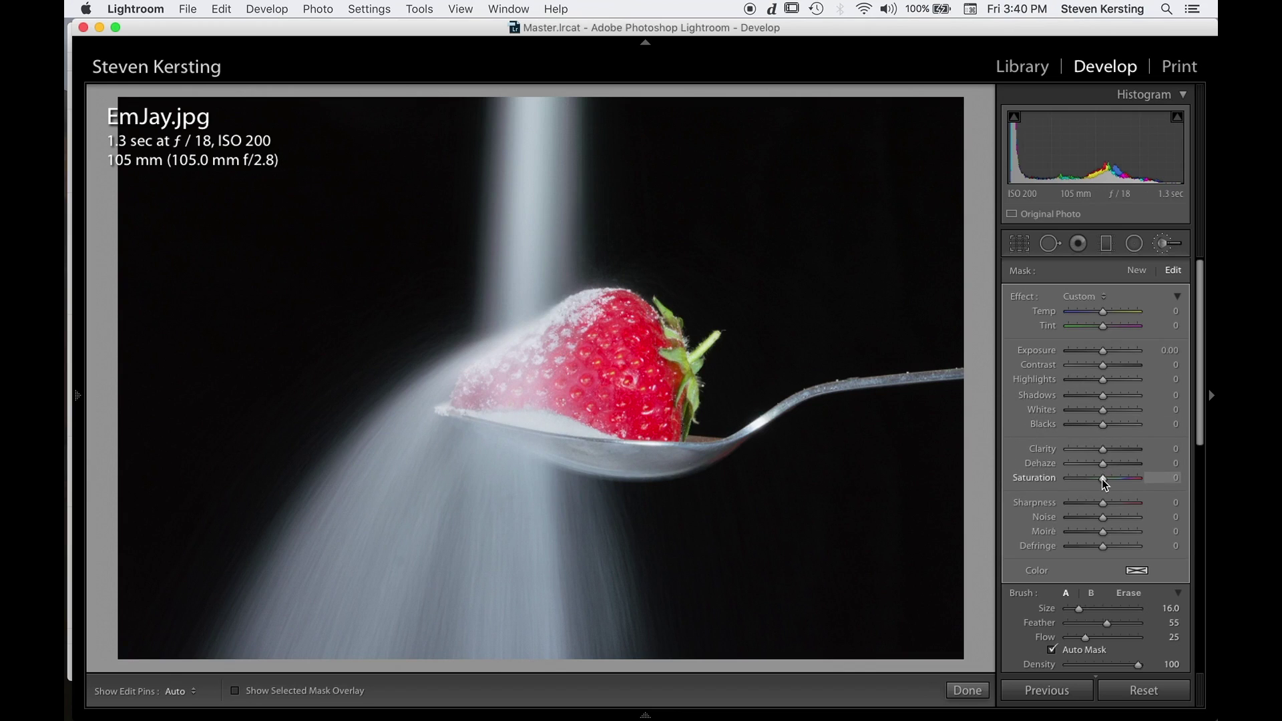
{"action": "left_click_drag", "start_coordinate": [1103, 479], "coordinate": [1150, 491]}
{"action": "left_click_drag", "start_coordinate": [1104, 354], "coordinate": [1078, 360]}
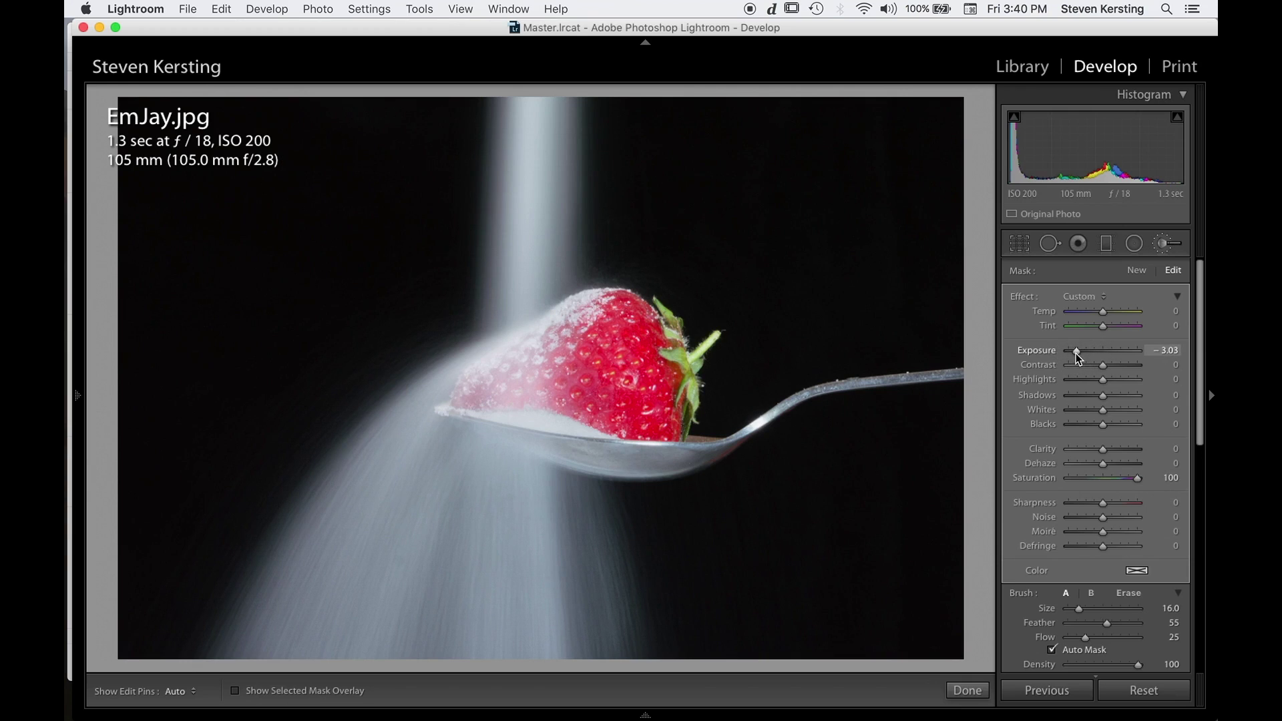
{"action": "left_click", "coordinate": [1161, 246]}
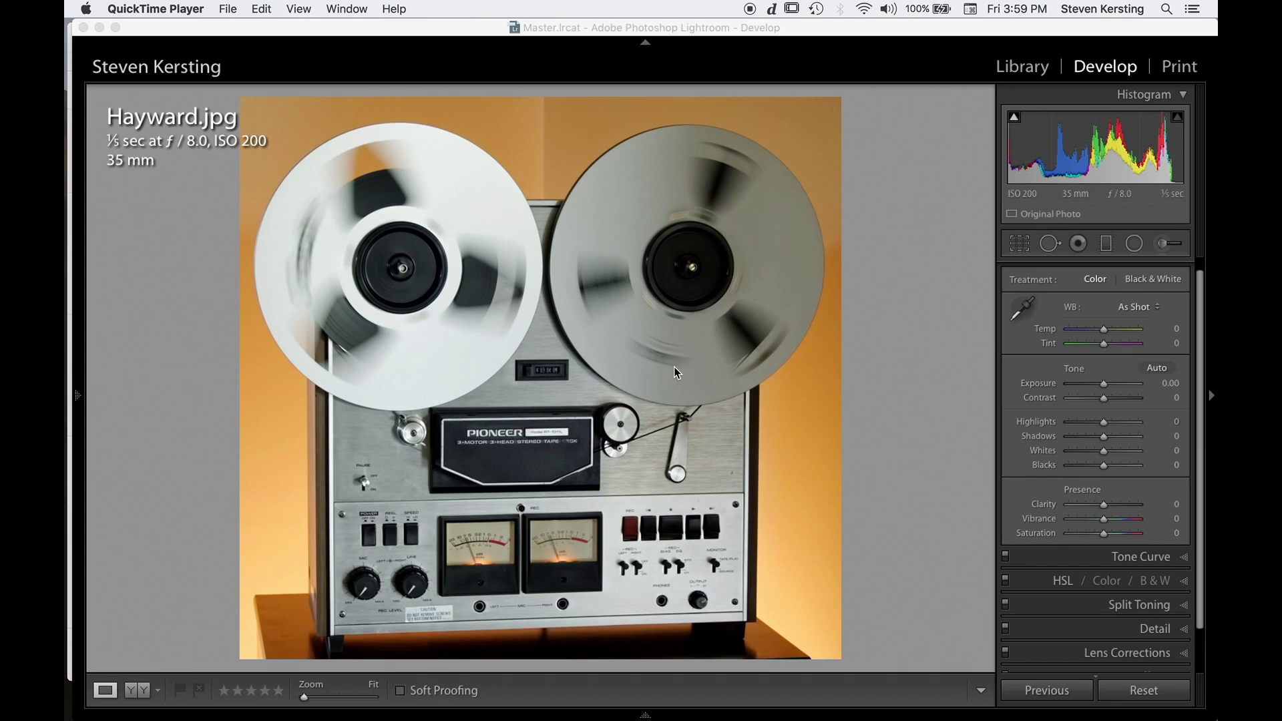
Inspect the tape deck photo at 1:1, checking the sharpness of the nameplate, level meters and switches, and return to the full view.
{"action": "left_click", "coordinate": [545, 447]}
{"action": "left_click", "coordinate": [545, 446]}
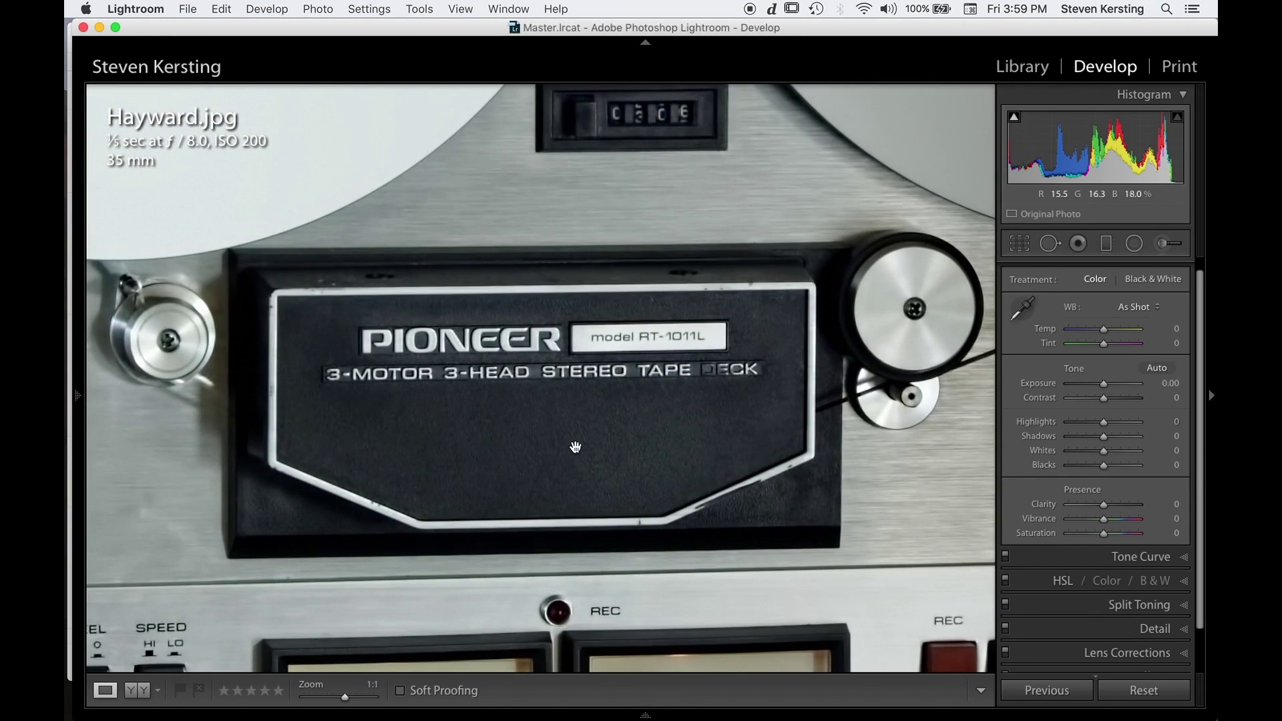
{"action": "scroll", "coordinate": [593, 447], "scroll_direction": "down", "scroll_amount": 5}
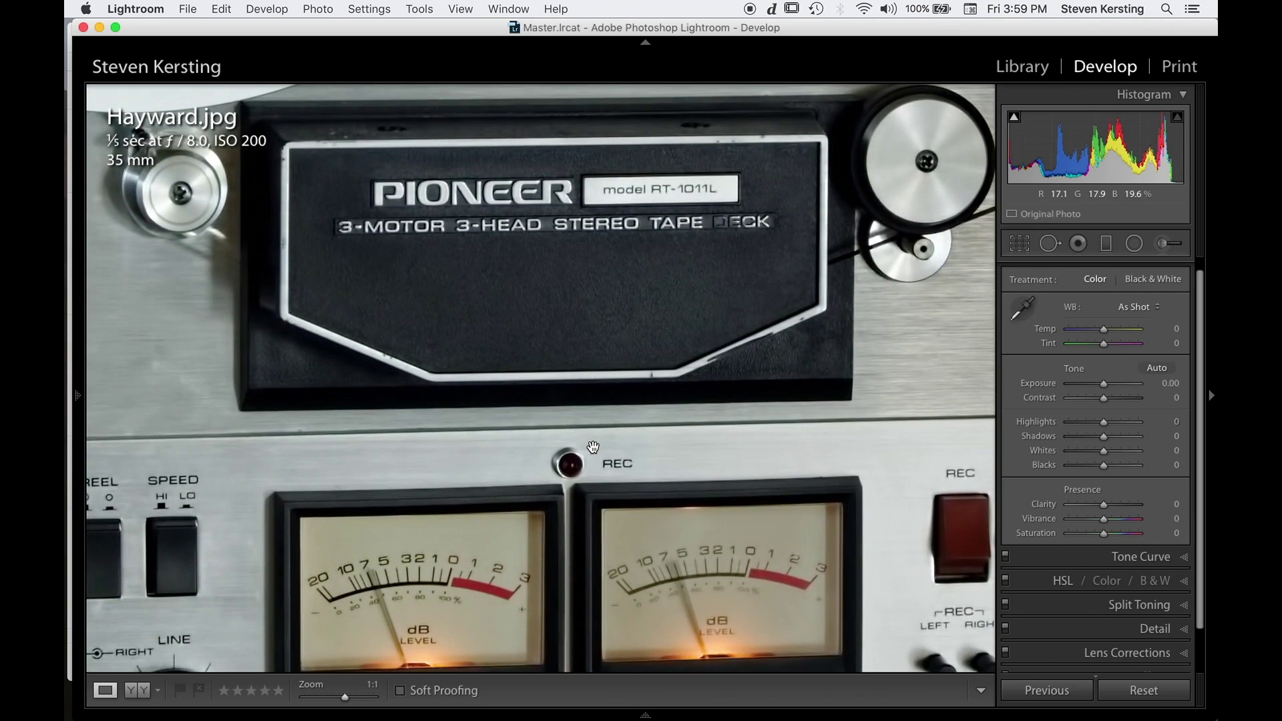
{"action": "scroll", "coordinate": [593, 447], "scroll_direction": "down", "scroll_amount": 2}
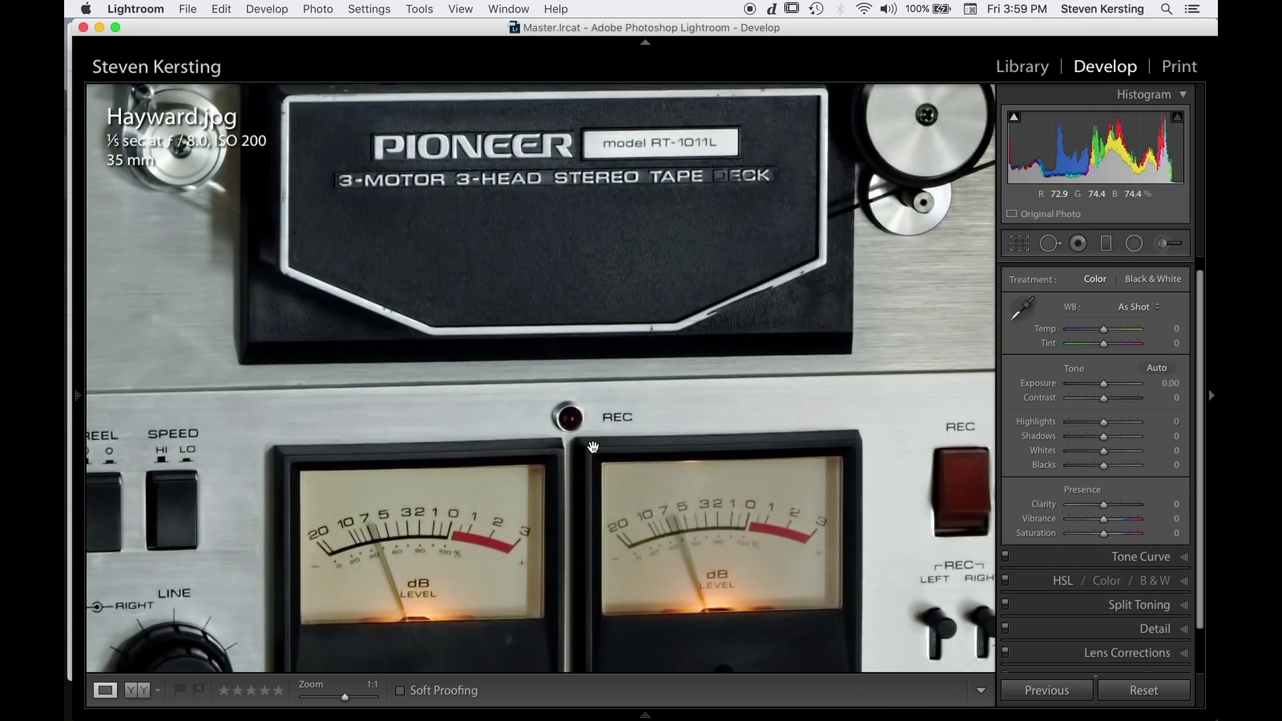
{"action": "scroll", "coordinate": [593, 447], "scroll_direction": "left", "scroll_amount": 4}
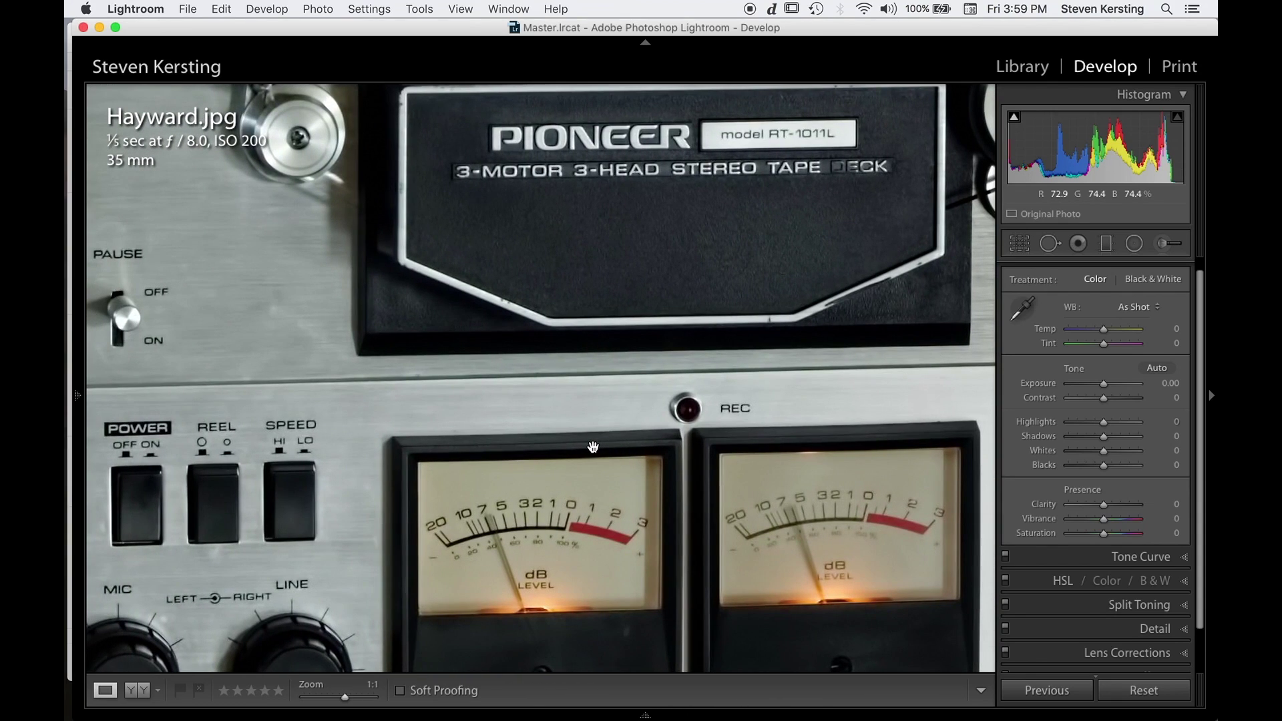
{"action": "left_click", "coordinate": [593, 447]}
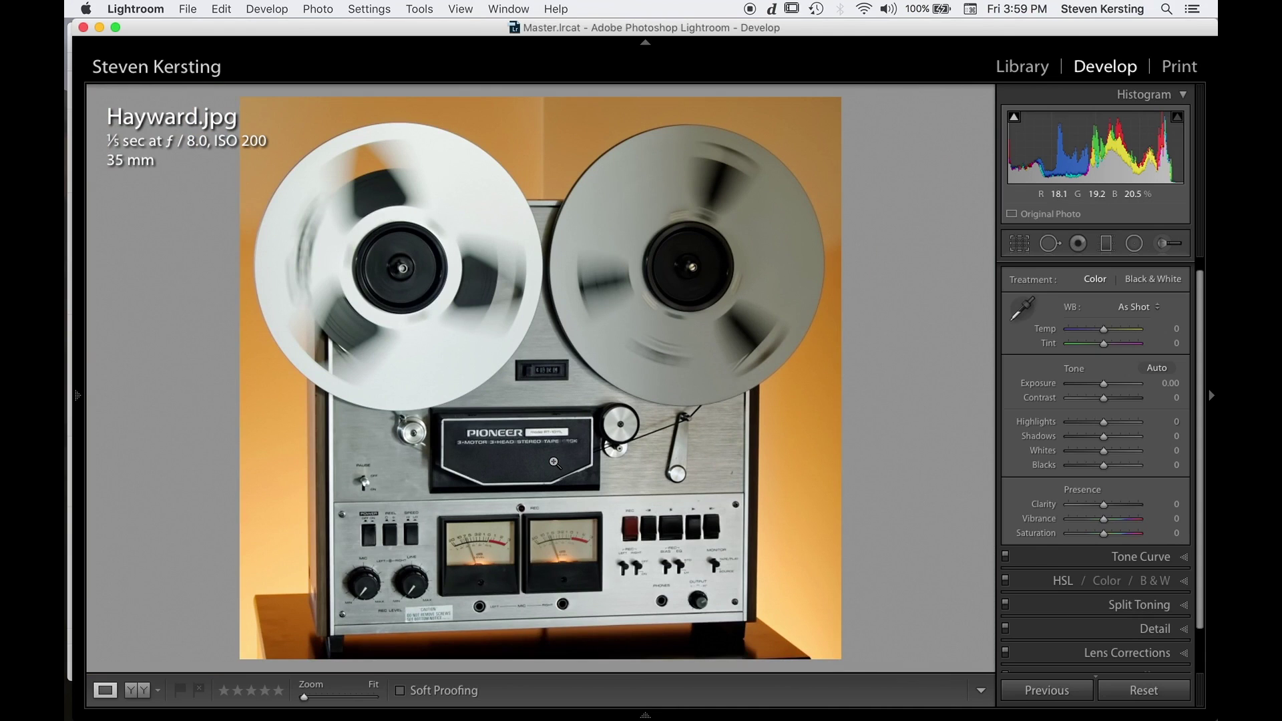
{"action": "left_click", "coordinate": [535, 443]}
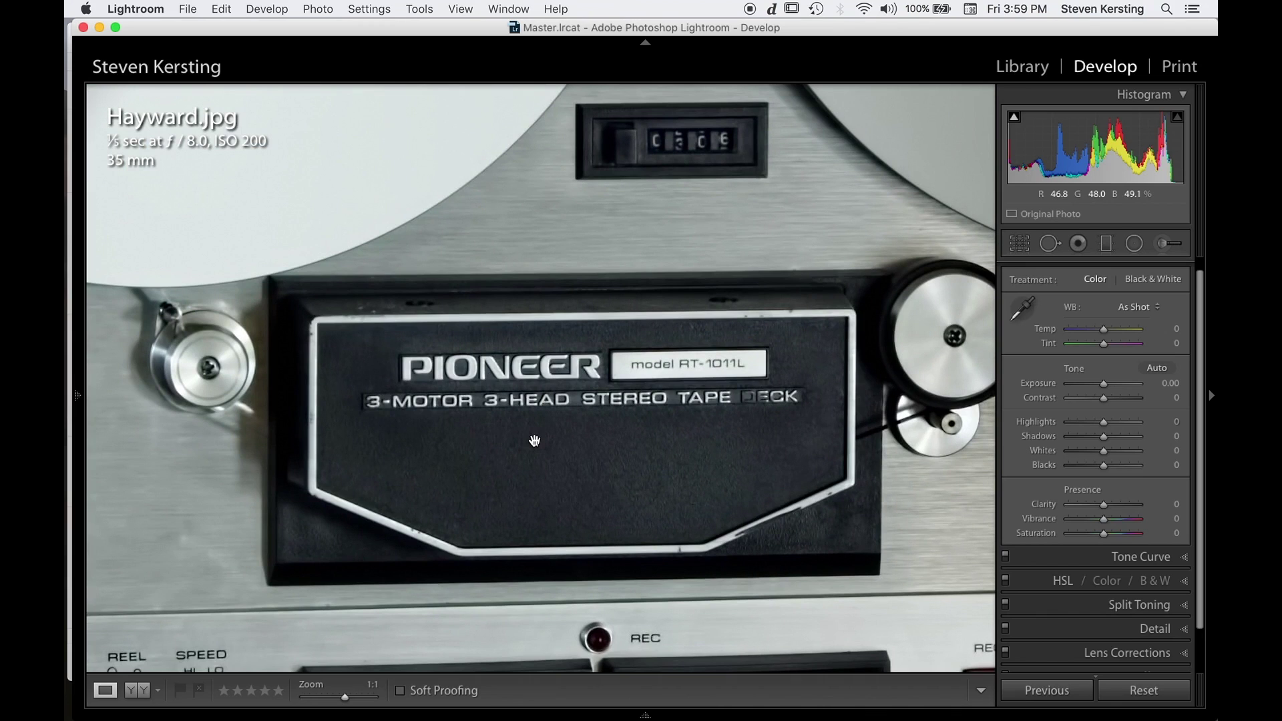
{"action": "left_click", "coordinate": [534, 441]}
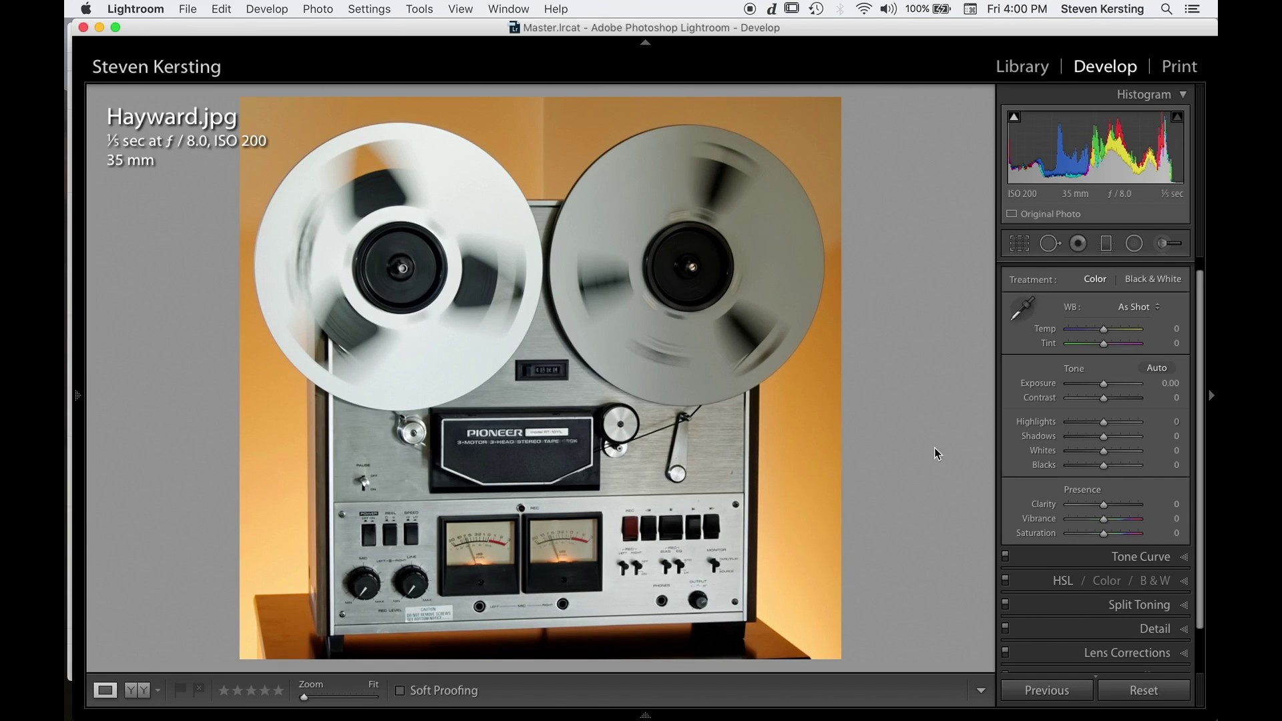
Draw a radial filter from the hub of the darker right-hand reel and fit it to the reel's outer edge.
{"action": "left_click", "coordinate": [1137, 247]}
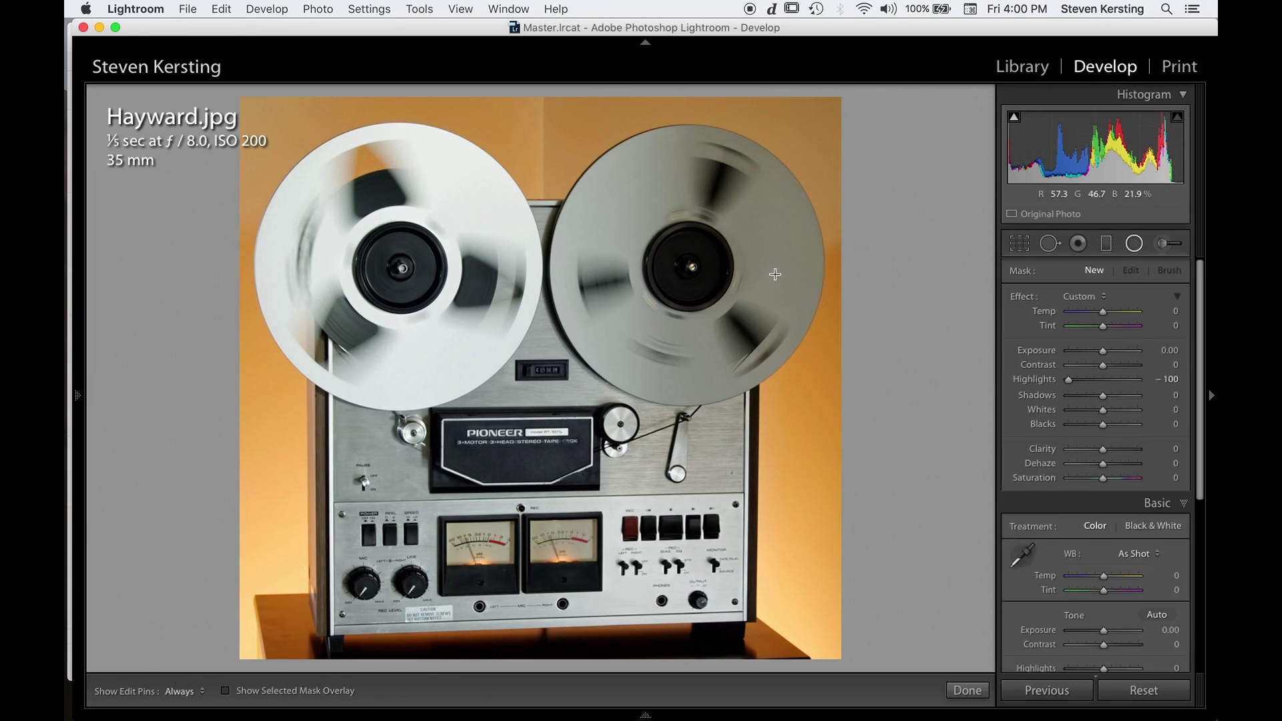
{"action": "left_click_drag", "start_coordinate": [694, 268], "coordinate": [557, 129]}
{"action": "left_click_drag", "start_coordinate": [606, 215], "coordinate": [600, 213]}
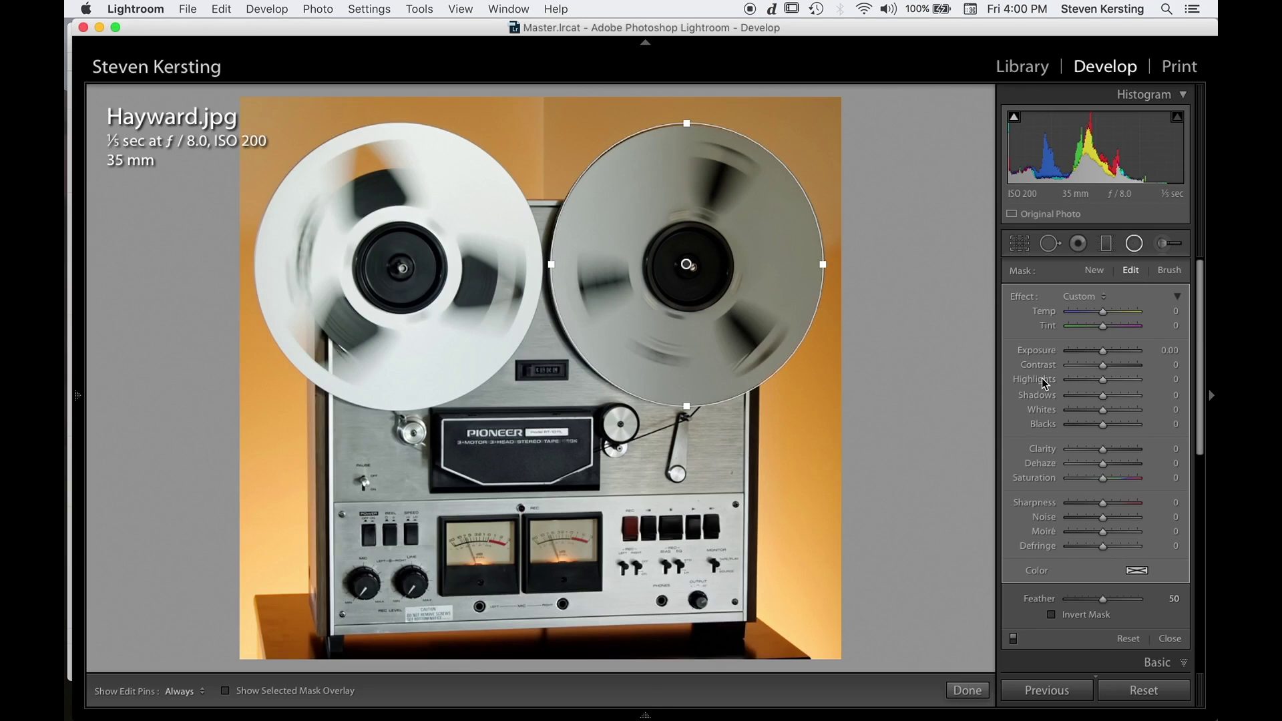
Reset the radial filter's Highlights to 0, set Exposure to 1.61 and Feather to 6, and invert the mask to affect the reel.
{"action": "double_click", "coordinate": [1074, 379]}
{"action": "left_click_drag", "start_coordinate": [1104, 355], "coordinate": [1120, 364]}
{"action": "left_click_drag", "start_coordinate": [1103, 600], "coordinate": [1072, 608]}
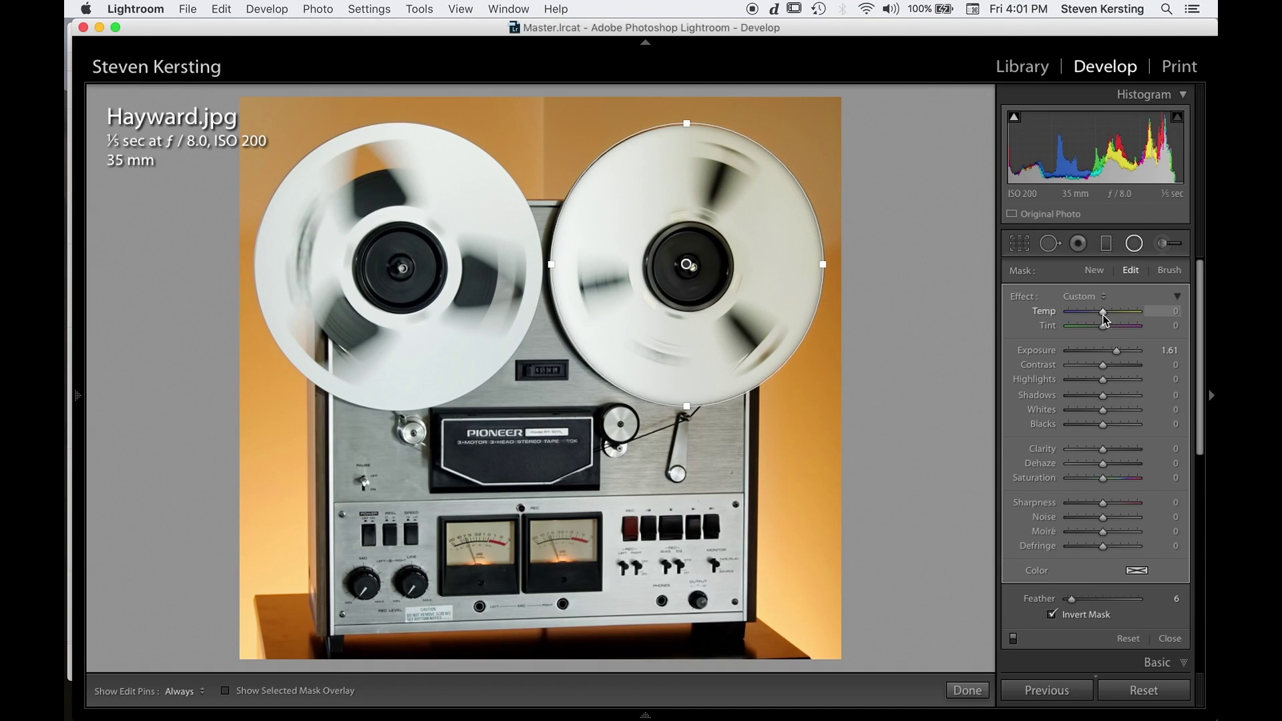
Set the reel filter's Temp to −13, Contrast to 25 and Highlights to −25, and close the radial filter.
{"action": "left_click_drag", "start_coordinate": [1103, 312], "coordinate": [1099, 315]}
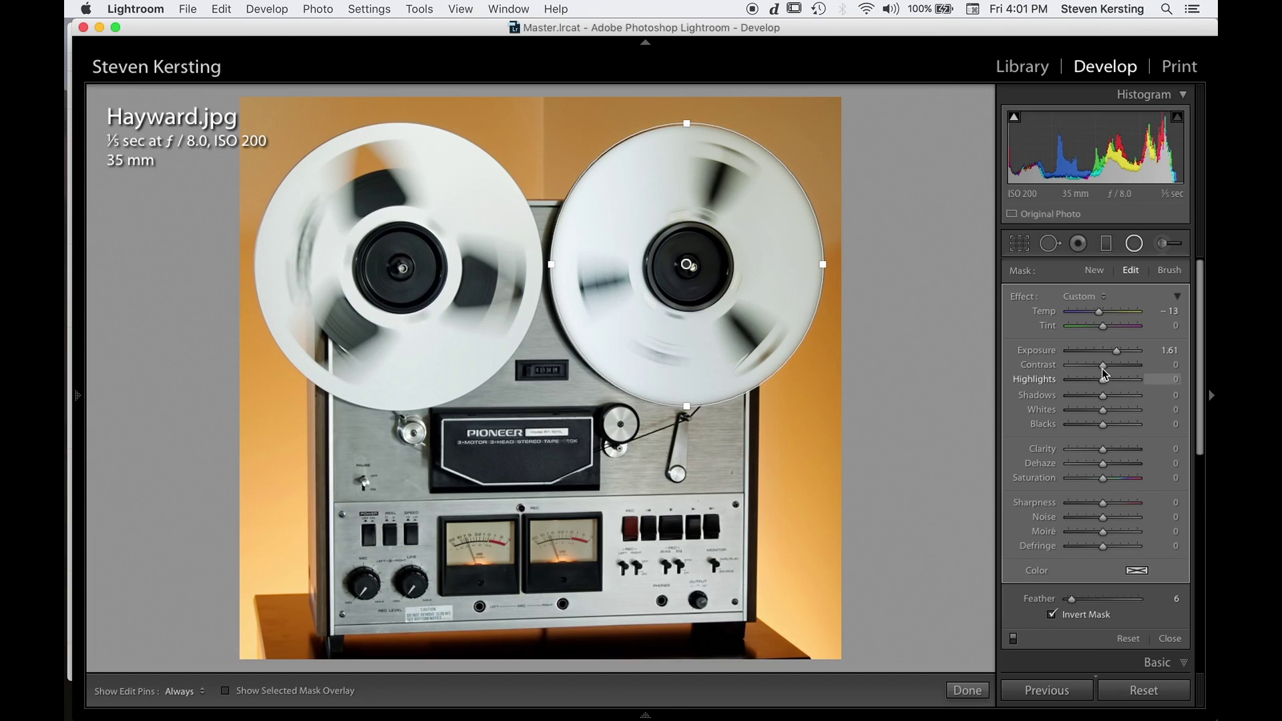
{"action": "left_click_drag", "start_coordinate": [1105, 364], "coordinate": [1096, 382]}
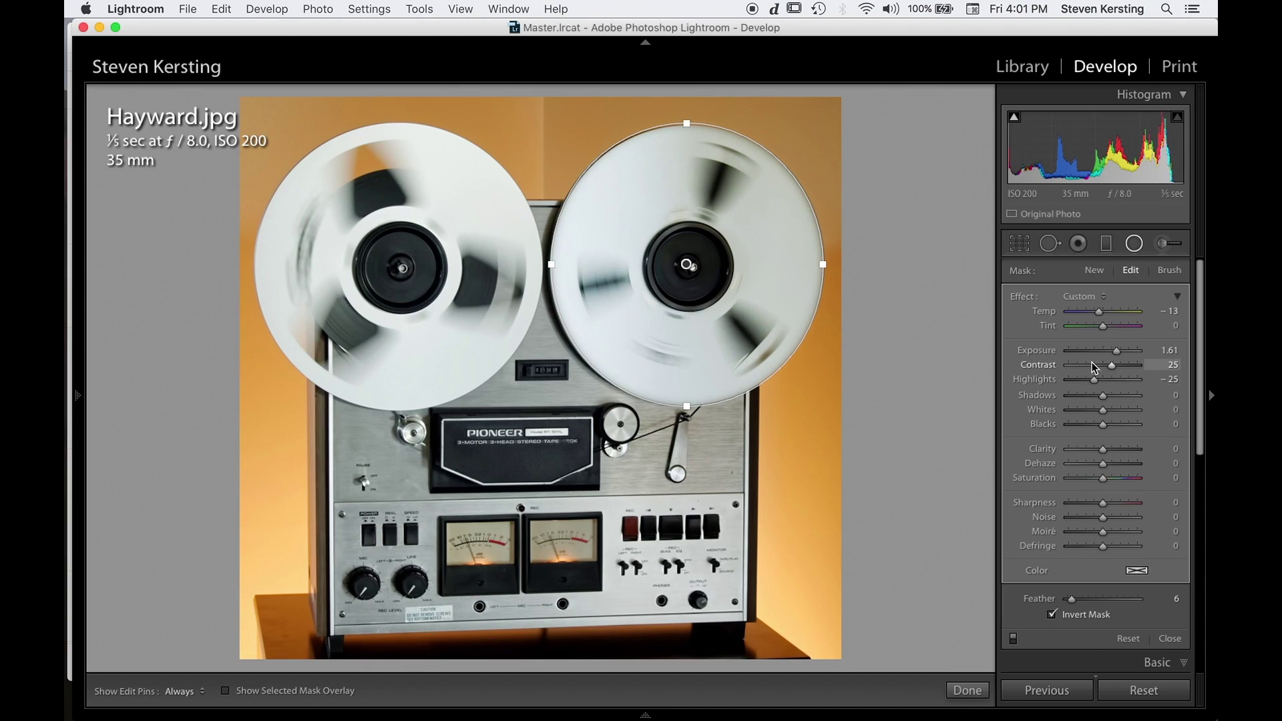
{"action": "left_click", "coordinate": [1136, 244]}
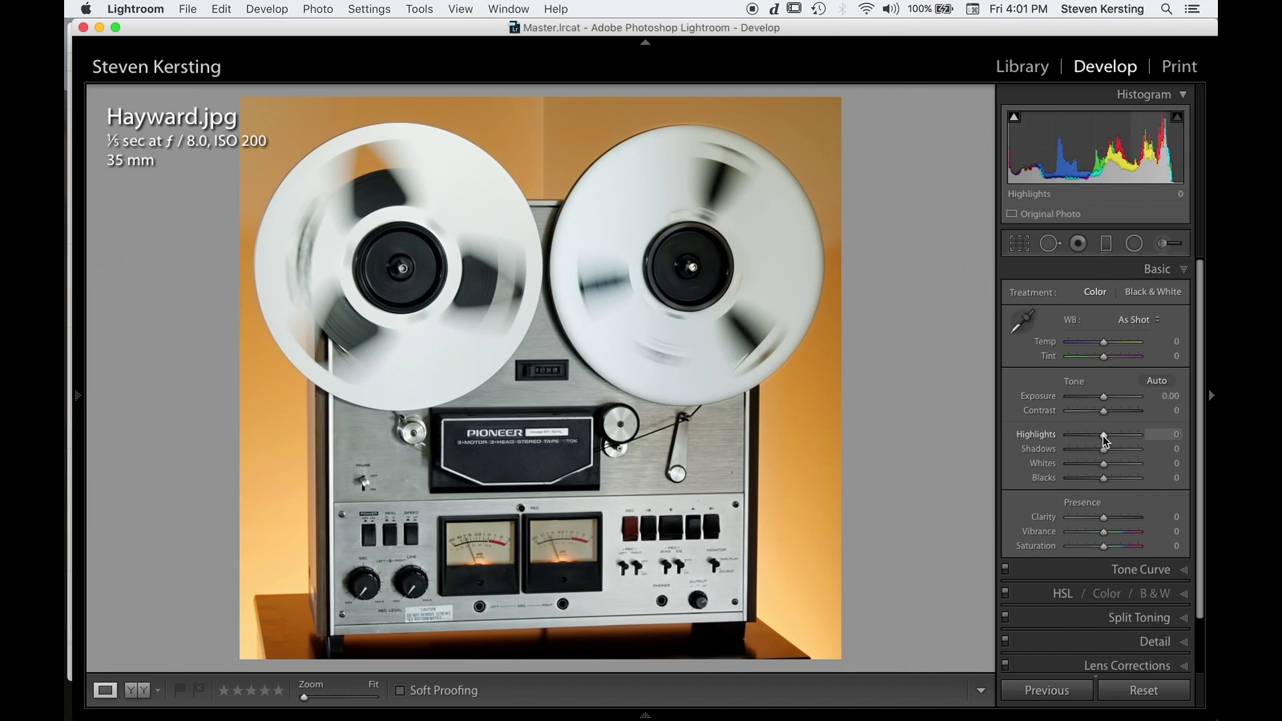
Set the whole photo's Highlights to −8, Whites to −47, Shadows to +27, Blacks to −17 and Clarity to +26.
{"action": "left_click_drag", "start_coordinate": [1103, 438], "coordinate": [1086, 440]}
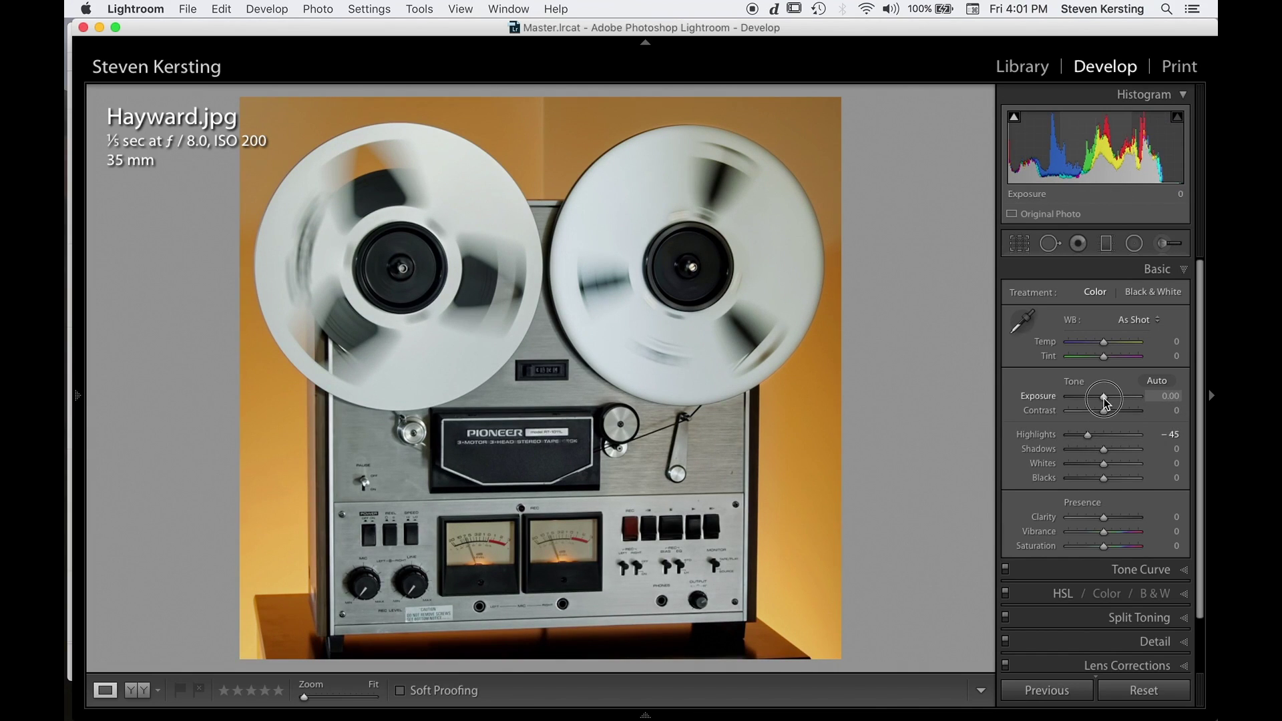
{"action": "left_click_drag", "start_coordinate": [1105, 466], "coordinate": [1100, 440]}
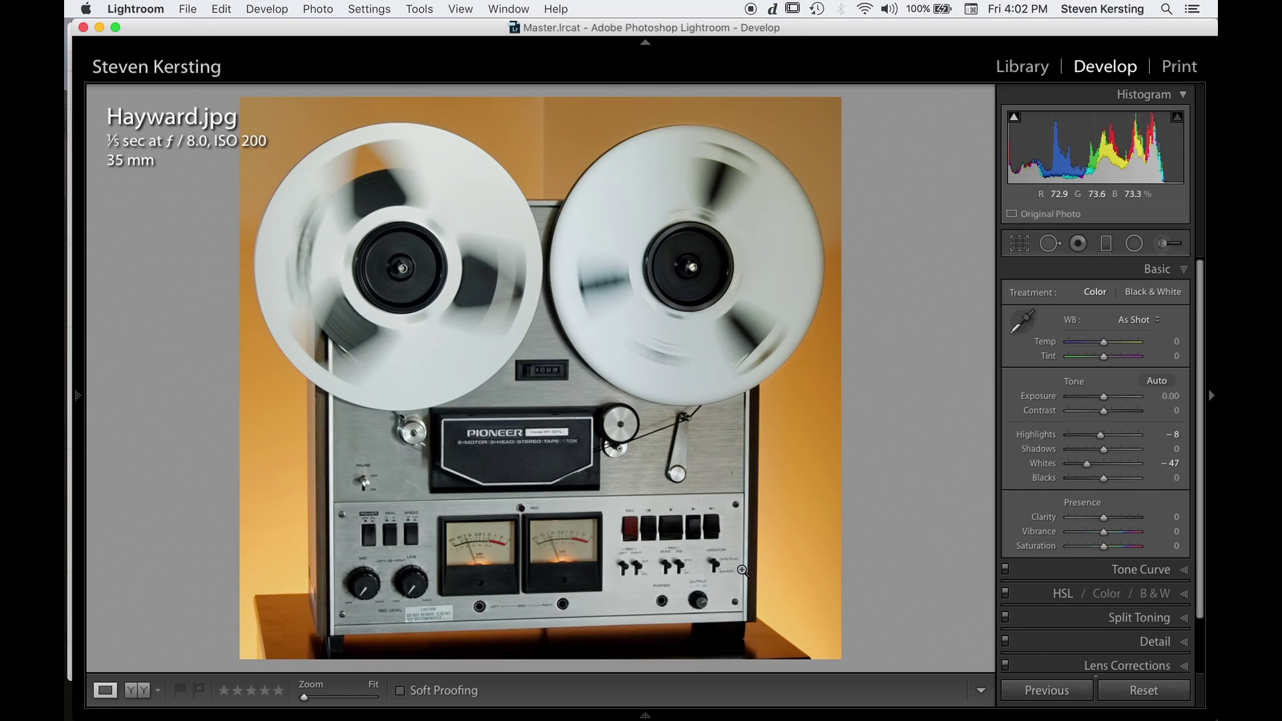
{"action": "mouse_move", "coordinate": [1106, 454]}
{"action": "left_mouse_down"}
{"action": "mouse_move", "coordinate": [1124, 456]}
{"action": "mouse_move", "coordinate": [1113, 460]}
{"action": "left_mouse_up"}
{"action": "left_click", "coordinate": [1097, 480]}
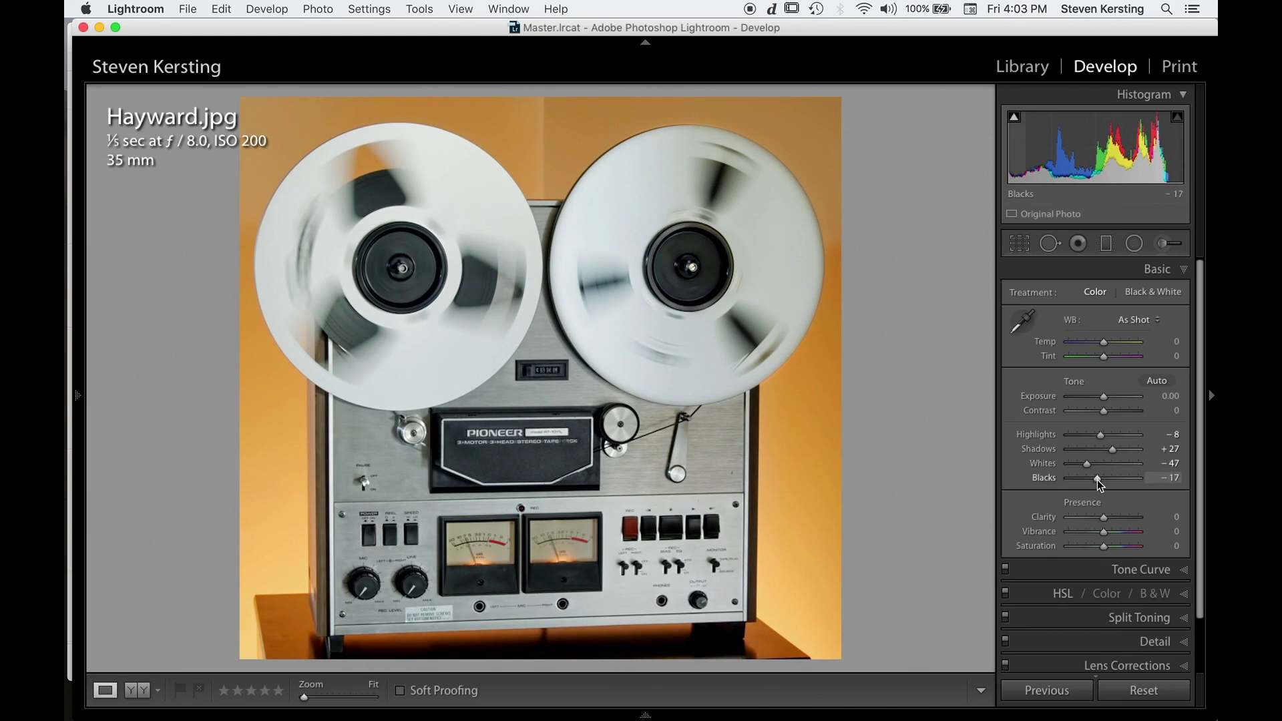
{"action": "left_click", "coordinate": [1112, 519]}
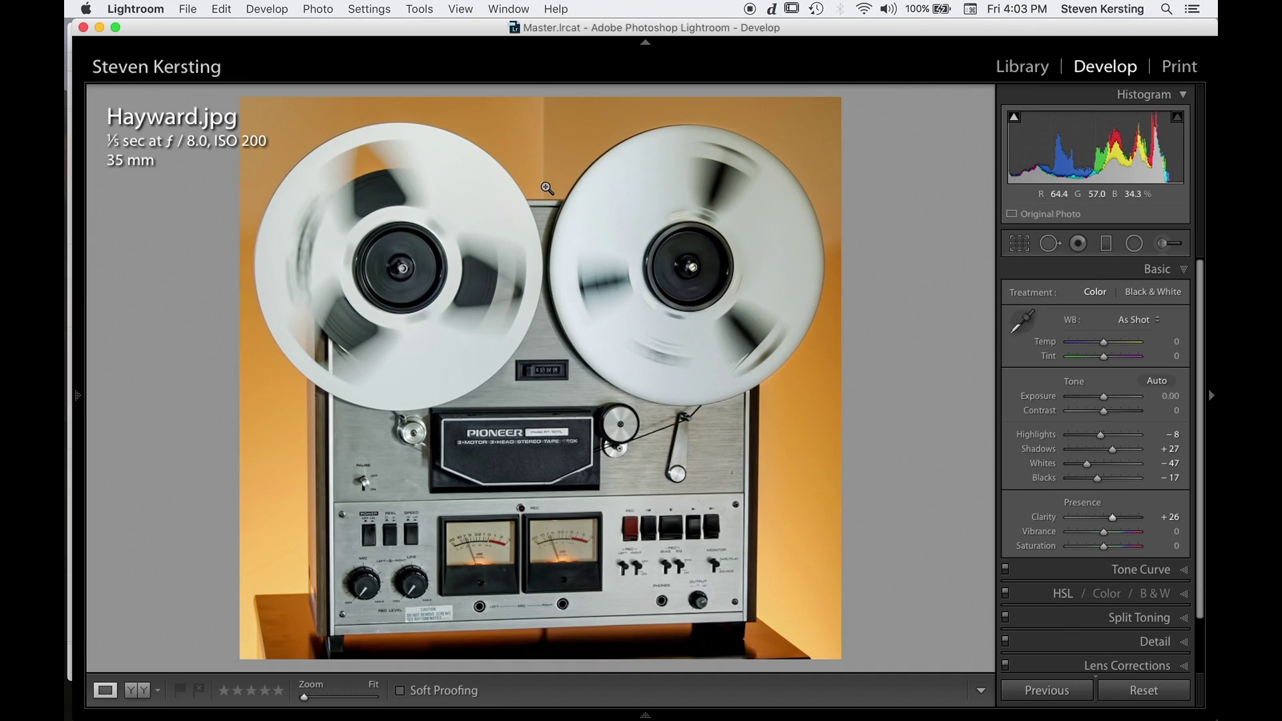
Try to remove the vertical wall line between the reels with a size 77 healing stroke, resample the adjacent wall and switch it to Clone.
{"action": "left_click", "coordinate": [1050, 244]}
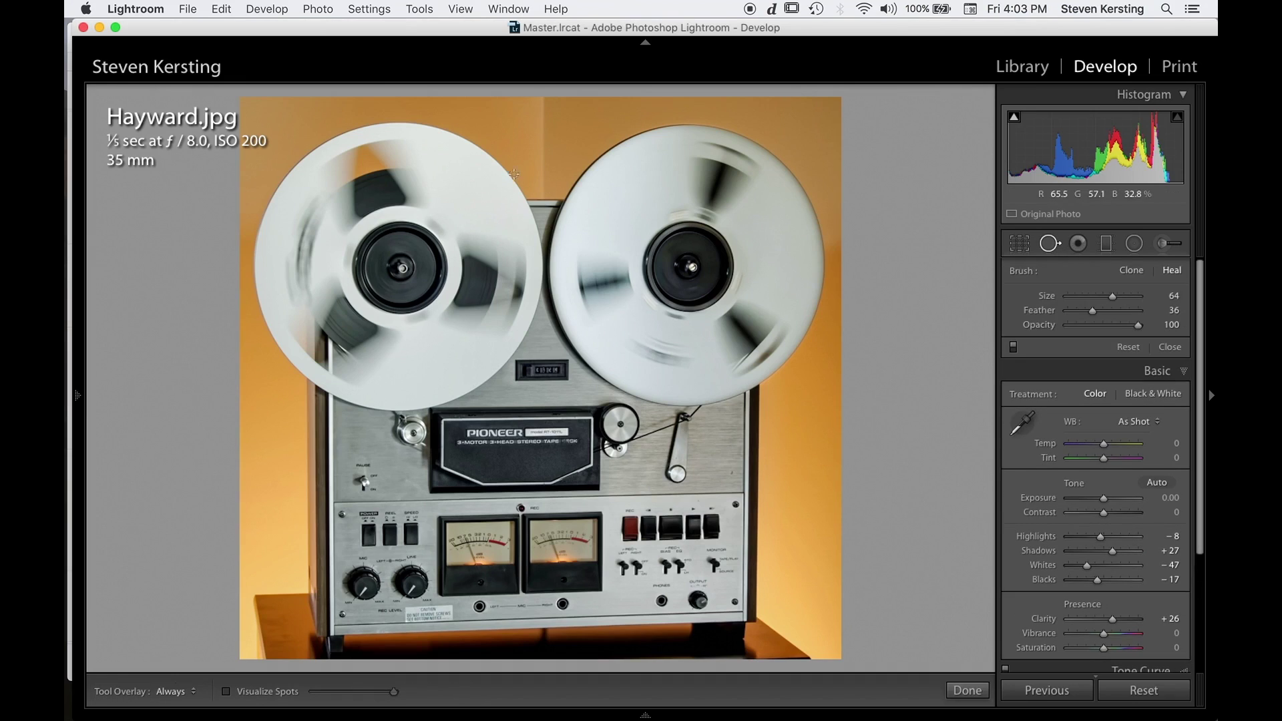
{"action": "scroll", "coordinate": [545, 194], "scroll_direction": "up", "scroll_amount": 3}
{"action": "left_click_drag", "start_coordinate": [545, 194], "coordinate": [545, 94]}
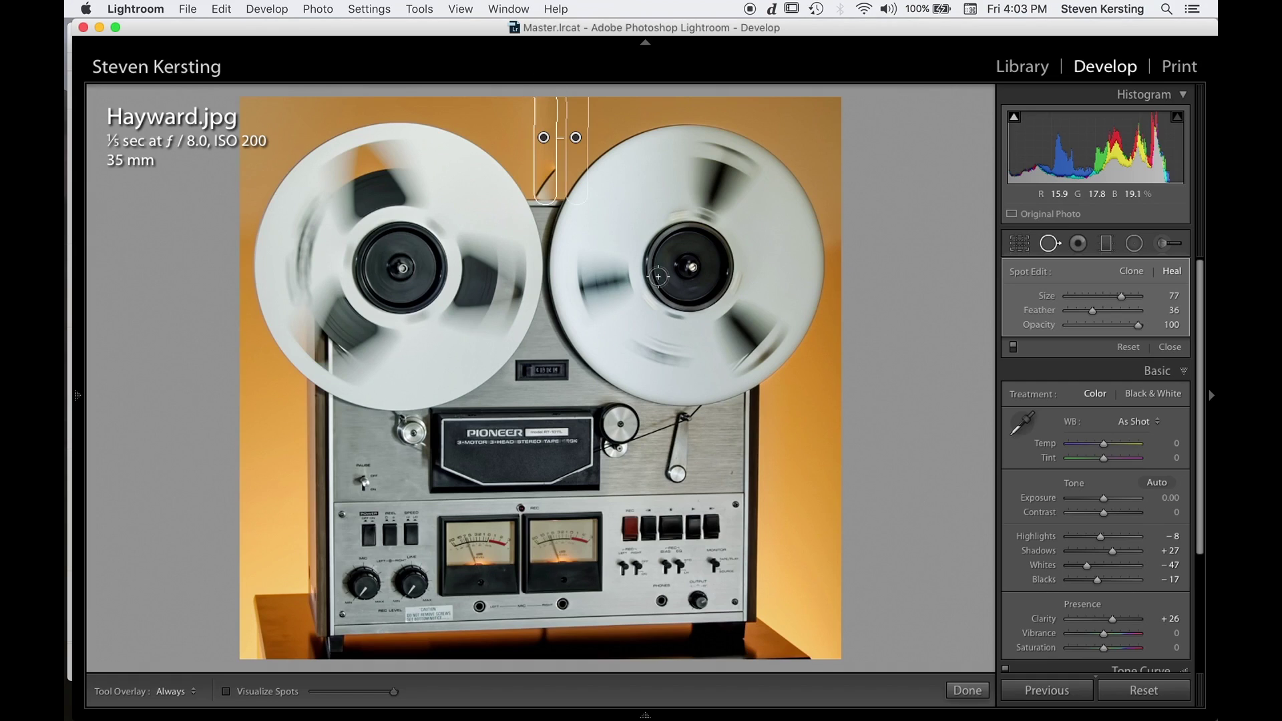
{"action": "left_click_drag", "start_coordinate": [575, 160], "coordinate": [568, 106]}
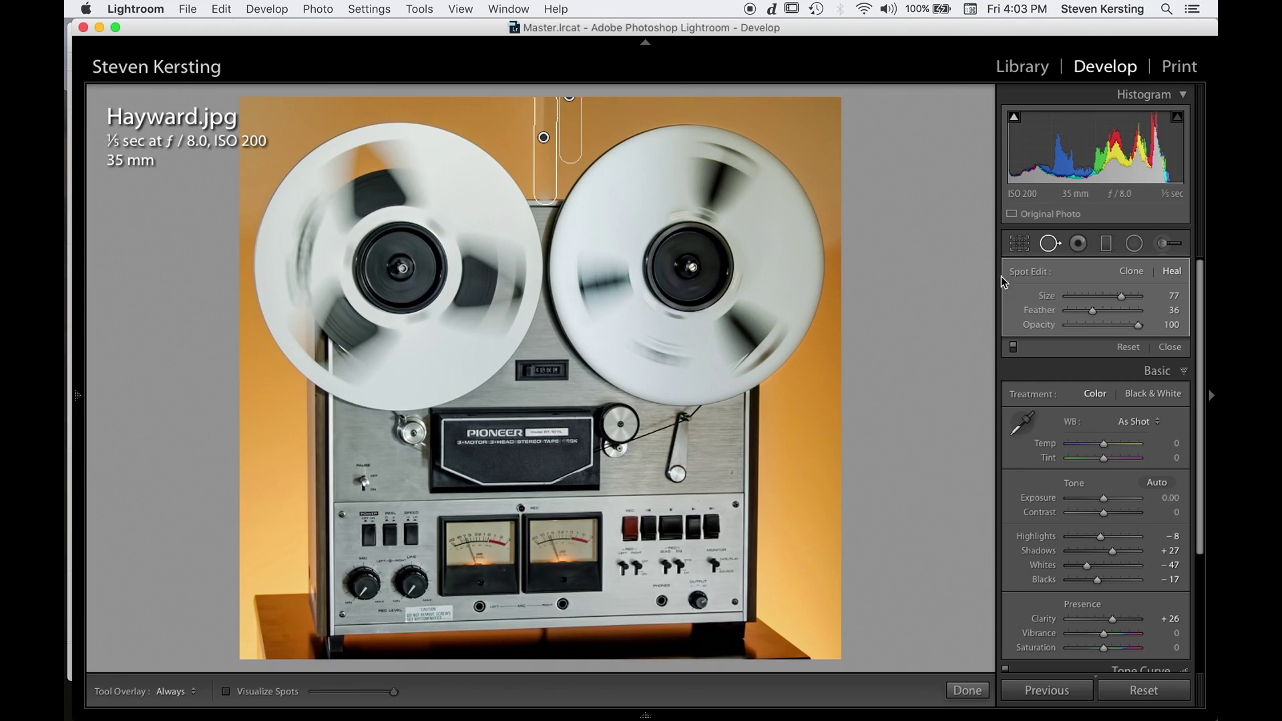
{"action": "left_click", "coordinate": [1130, 272]}
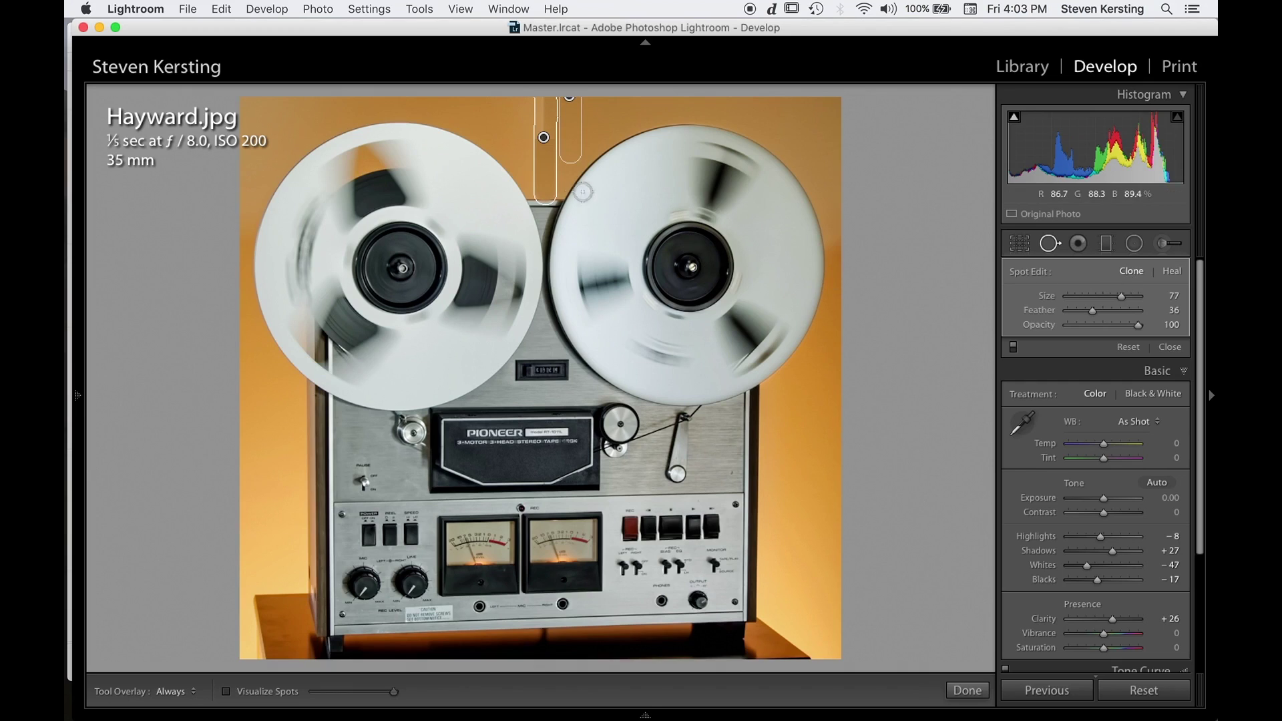
Undo all the spot removal edits on the wall line between the reels and close the spot tool.
{"action": "key", "text": "Delete"}
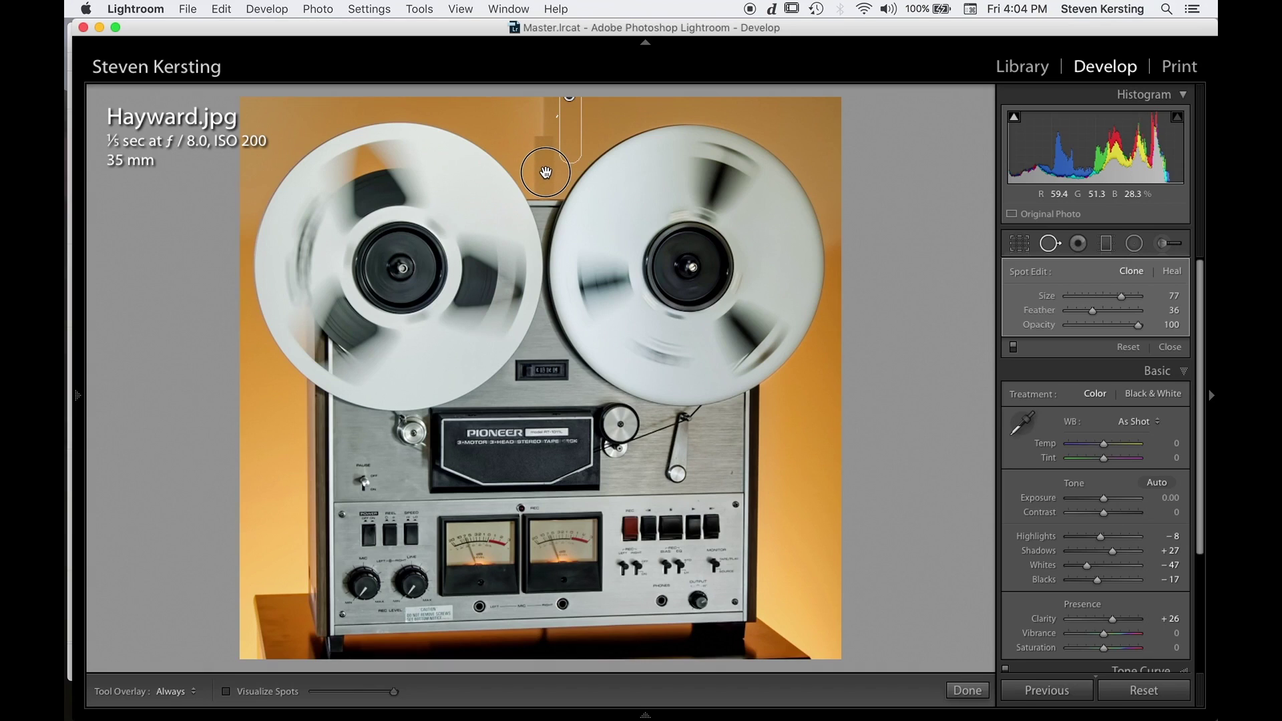
{"action": "key", "text": "super+z"}
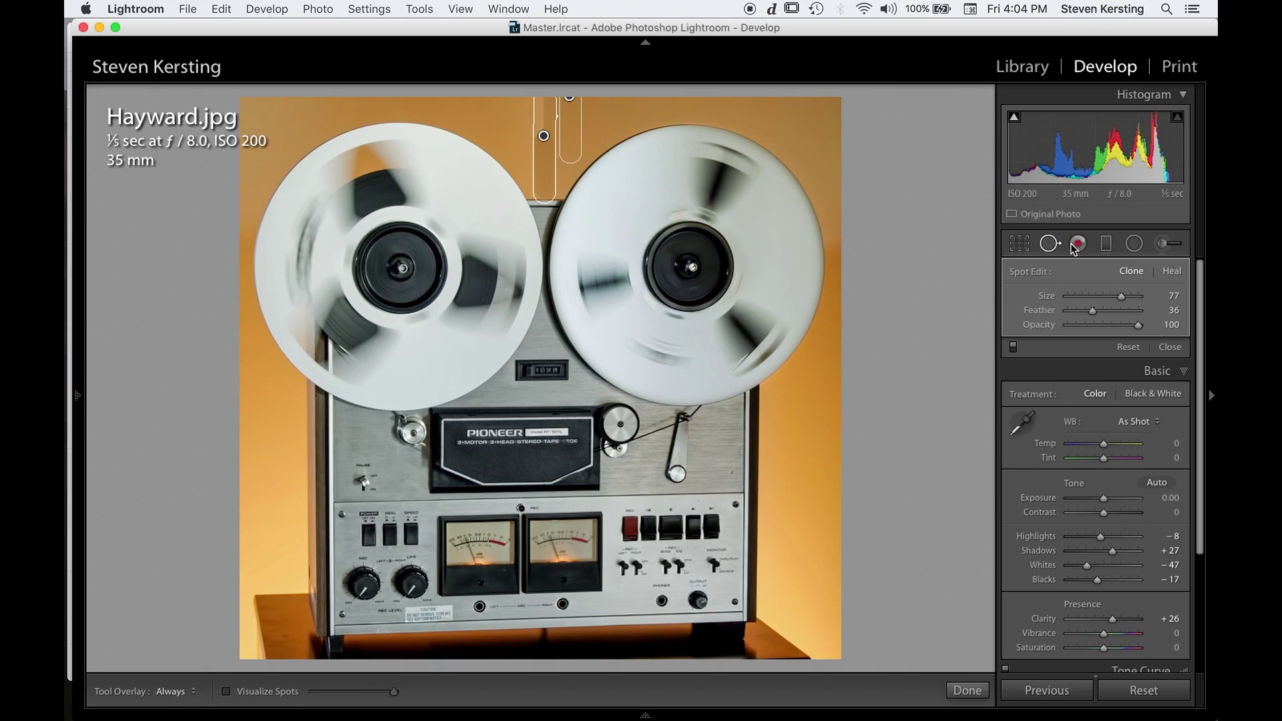
{"action": "key", "text": "q"}
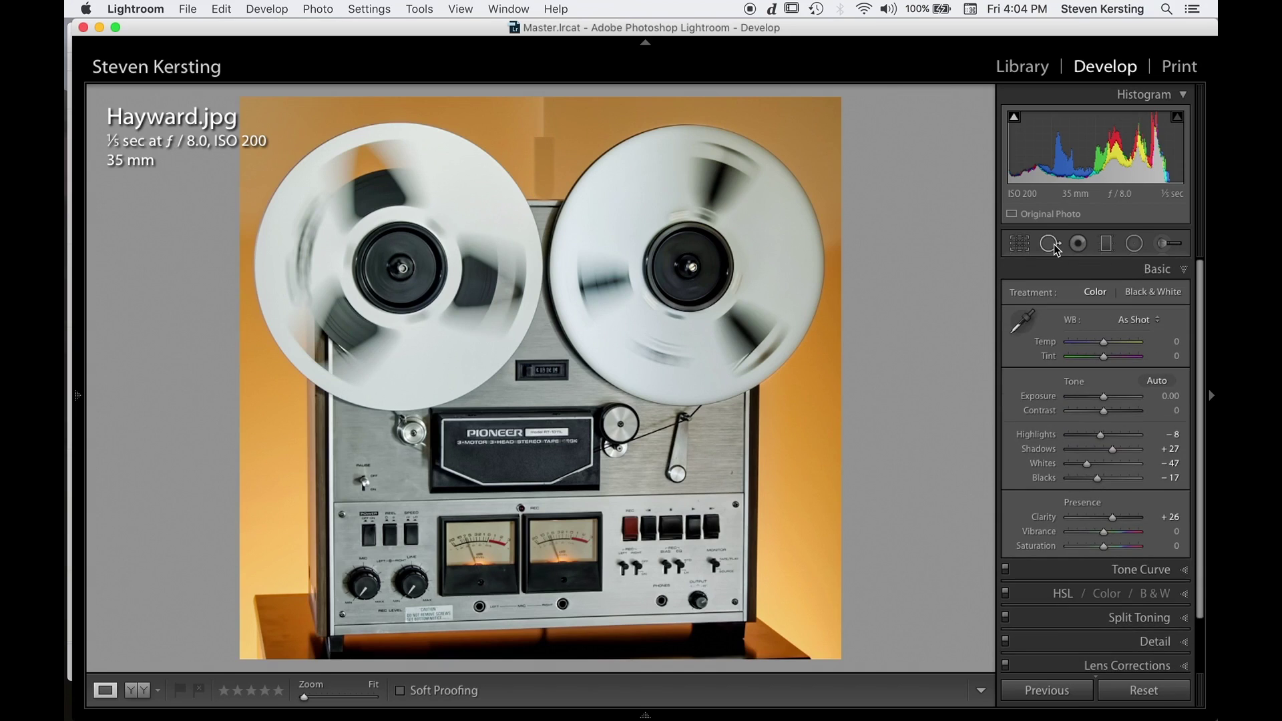
{"action": "key", "text": "super+z"}
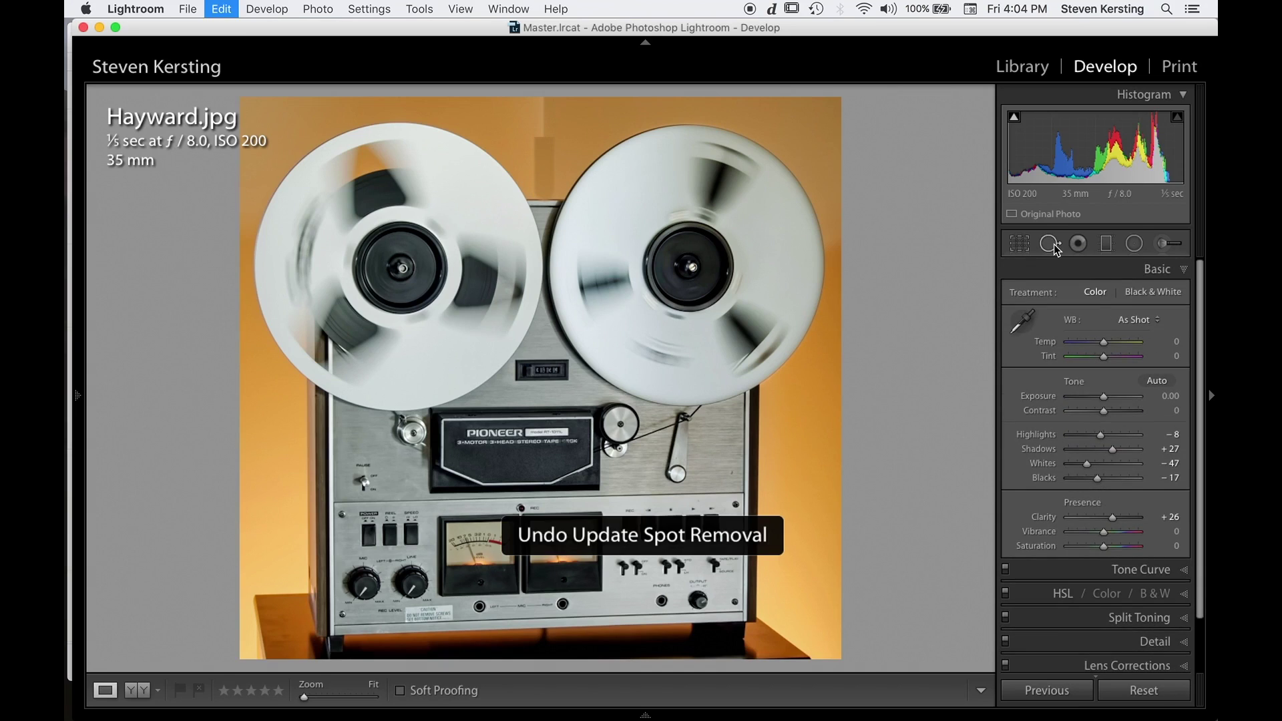
{"action": "key", "text": "super+z"}
{"action": "key", "text": "super+z"}
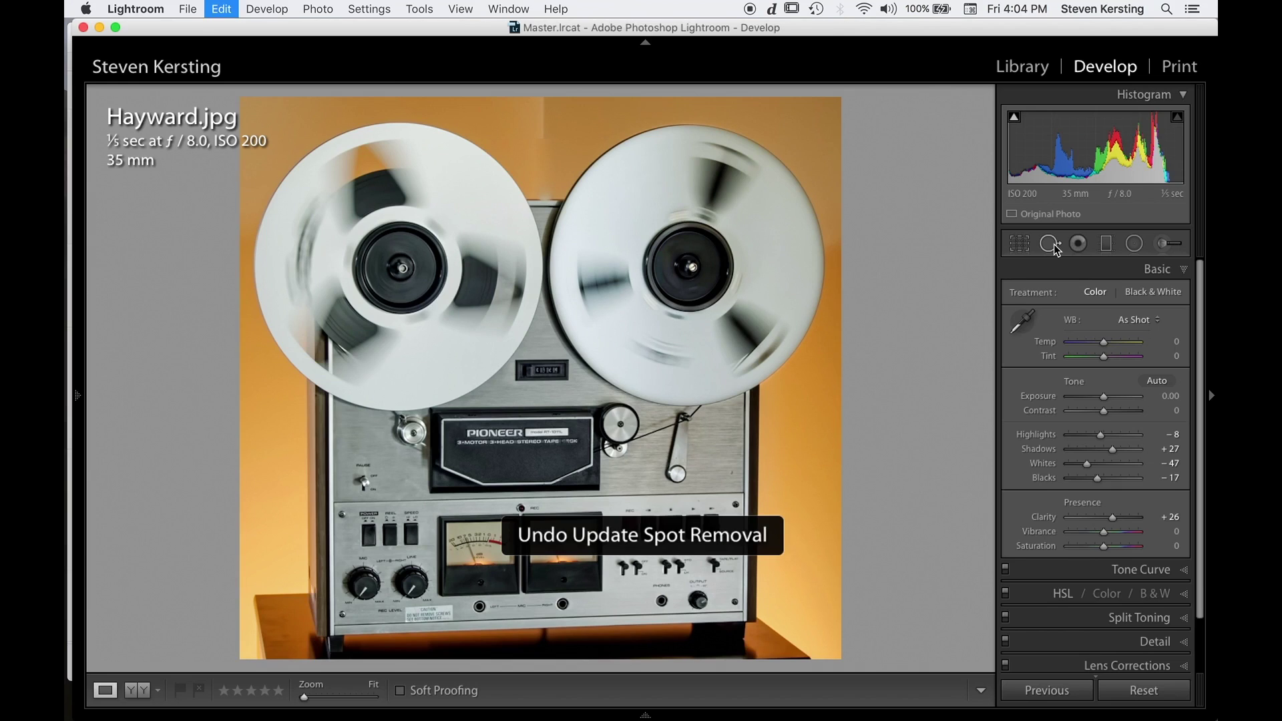
{"action": "key", "text": "super+z"}
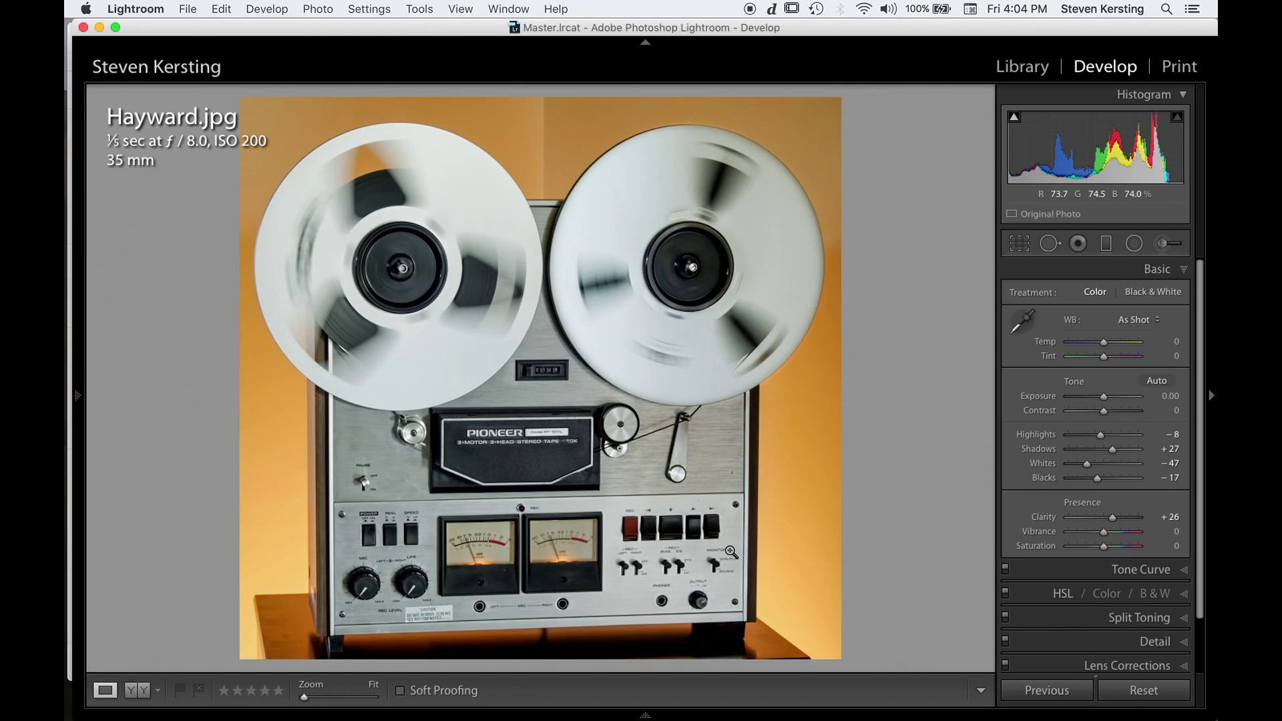
Advance to the next photo, the panned shot of the flying duck.
{"action": "key", "text": "Right"}
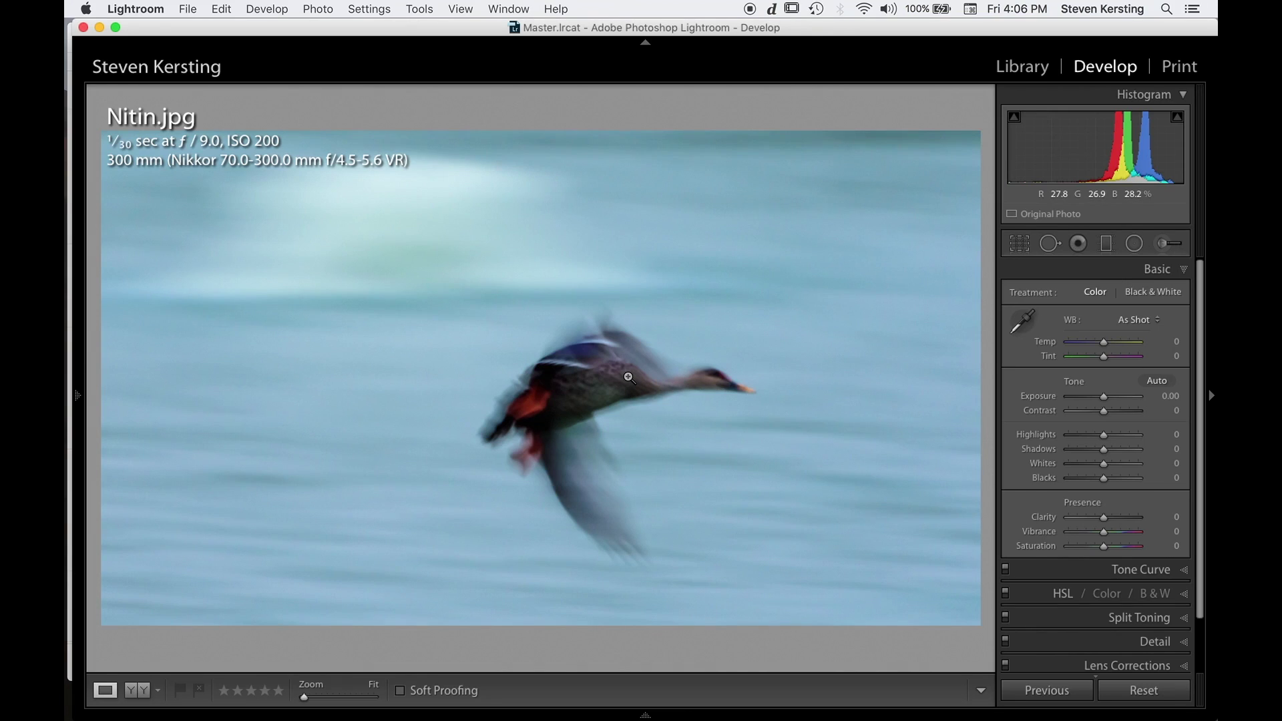
Try a tighter crop around the flying duck that trims the bright water patch above it, and undo that crop.
{"action": "left_click", "coordinate": [1026, 244]}
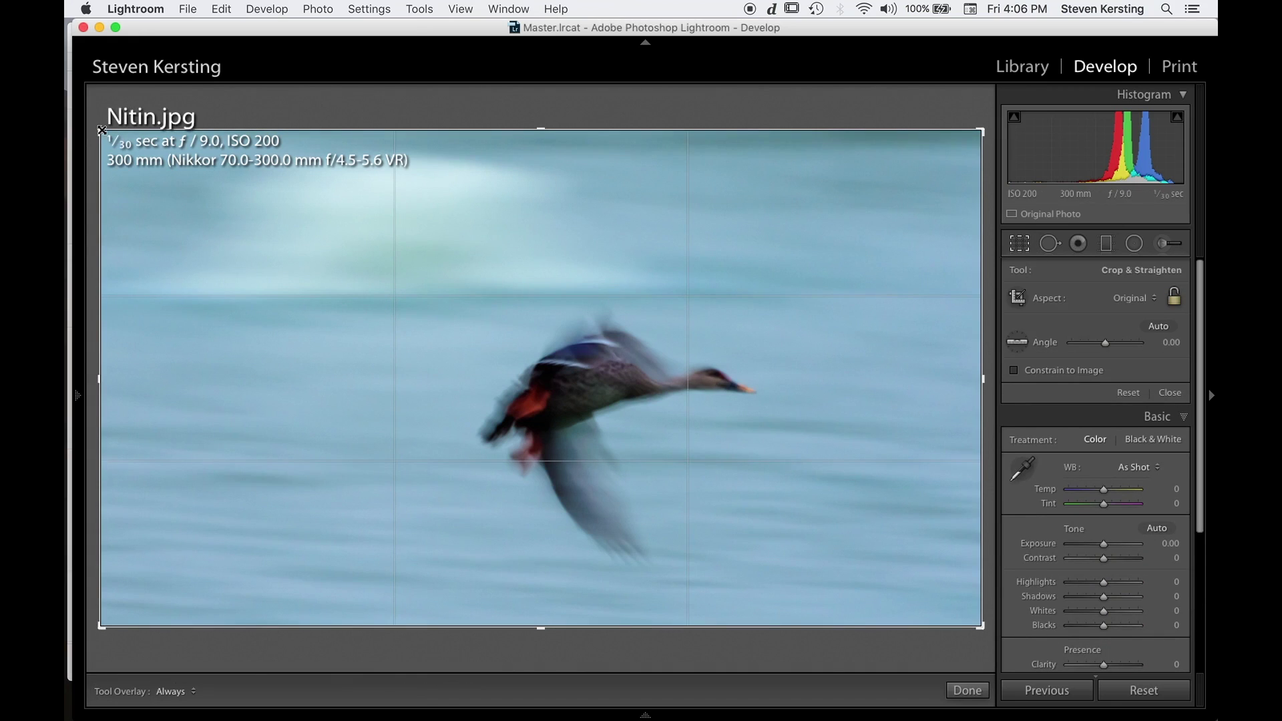
{"action": "left_click_drag", "start_coordinate": [101, 130], "coordinate": [208, 181]}
{"action": "key", "text": "Return"}
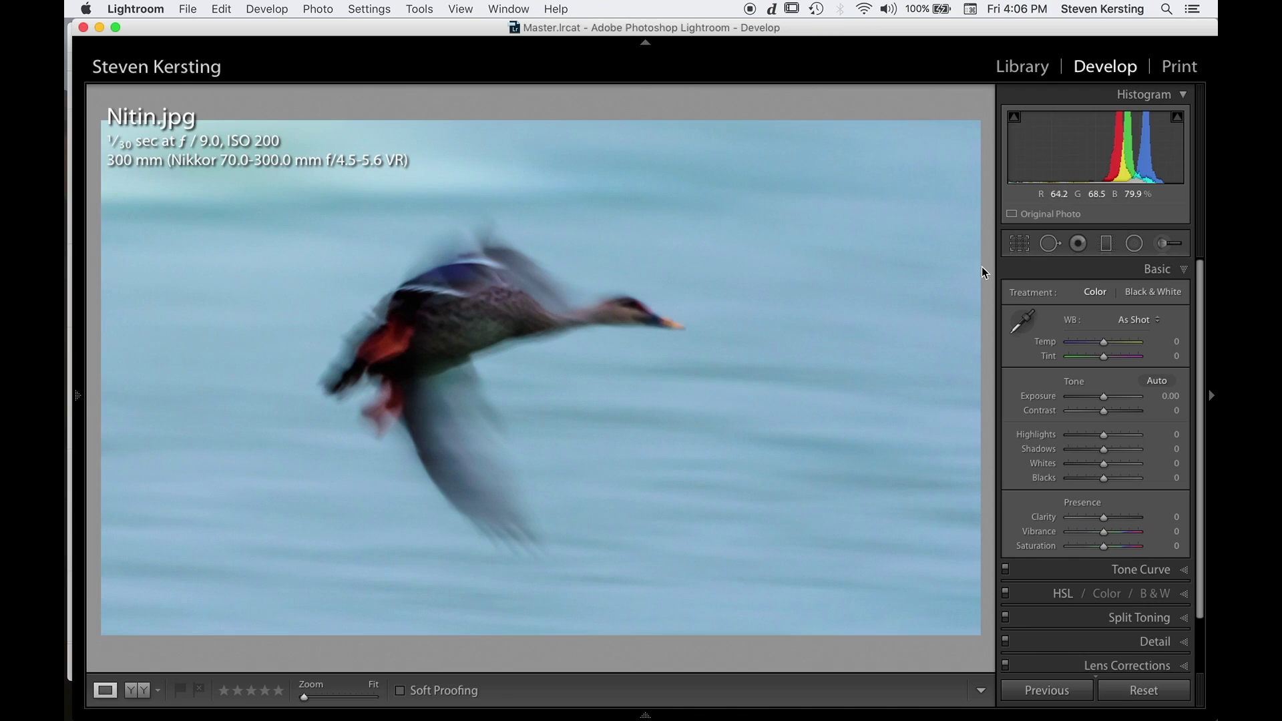
{"action": "left_click", "coordinate": [1019, 247]}
{"action": "left_click", "coordinate": [1019, 243]}
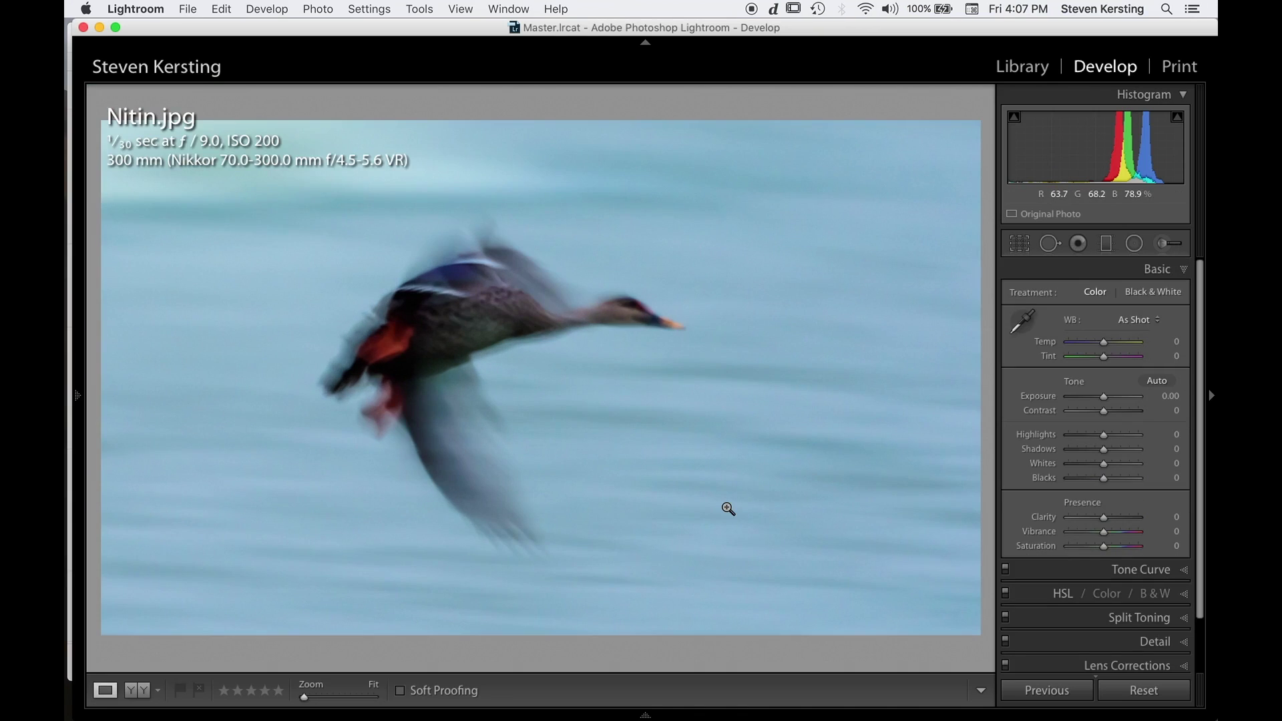
{"action": "key", "text": "super+z"}
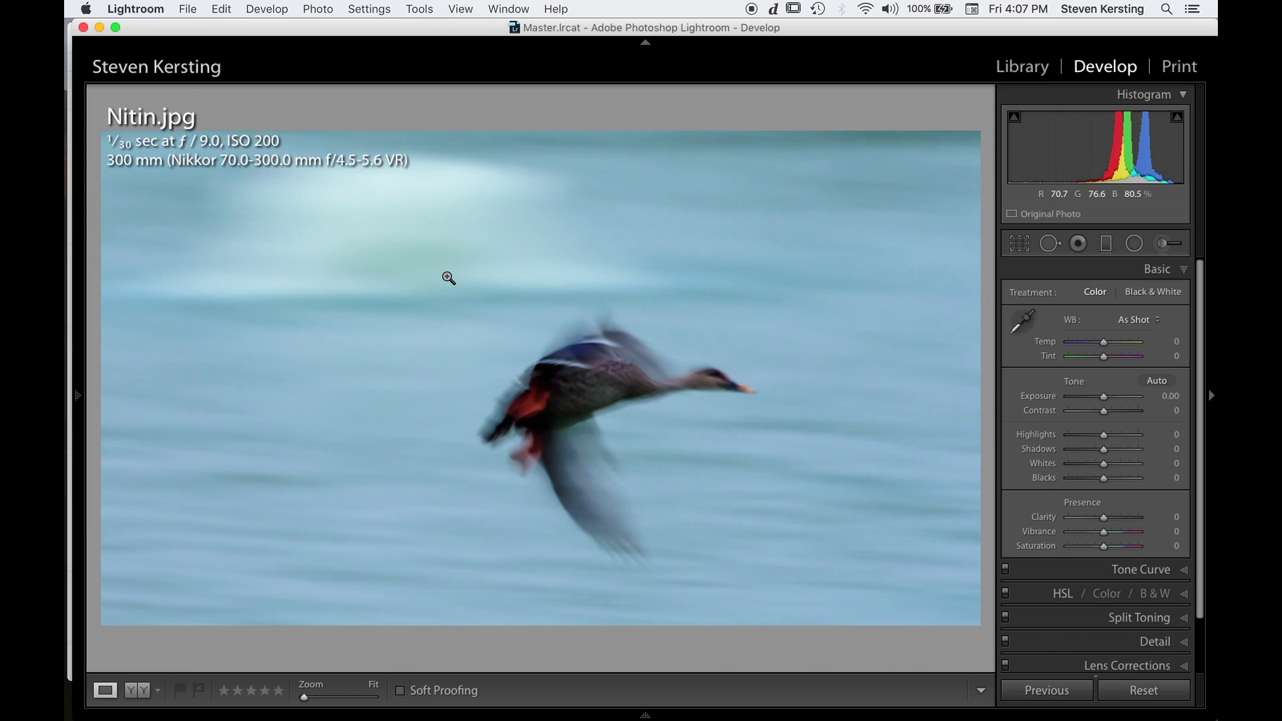
Crop the photo tighter around the duck with the aspect ratio locked, cutting away most of the bright water patch.
{"action": "mouse_move", "coordinate": [79, 400]}
{"action": "left_click", "coordinate": [1026, 243]}
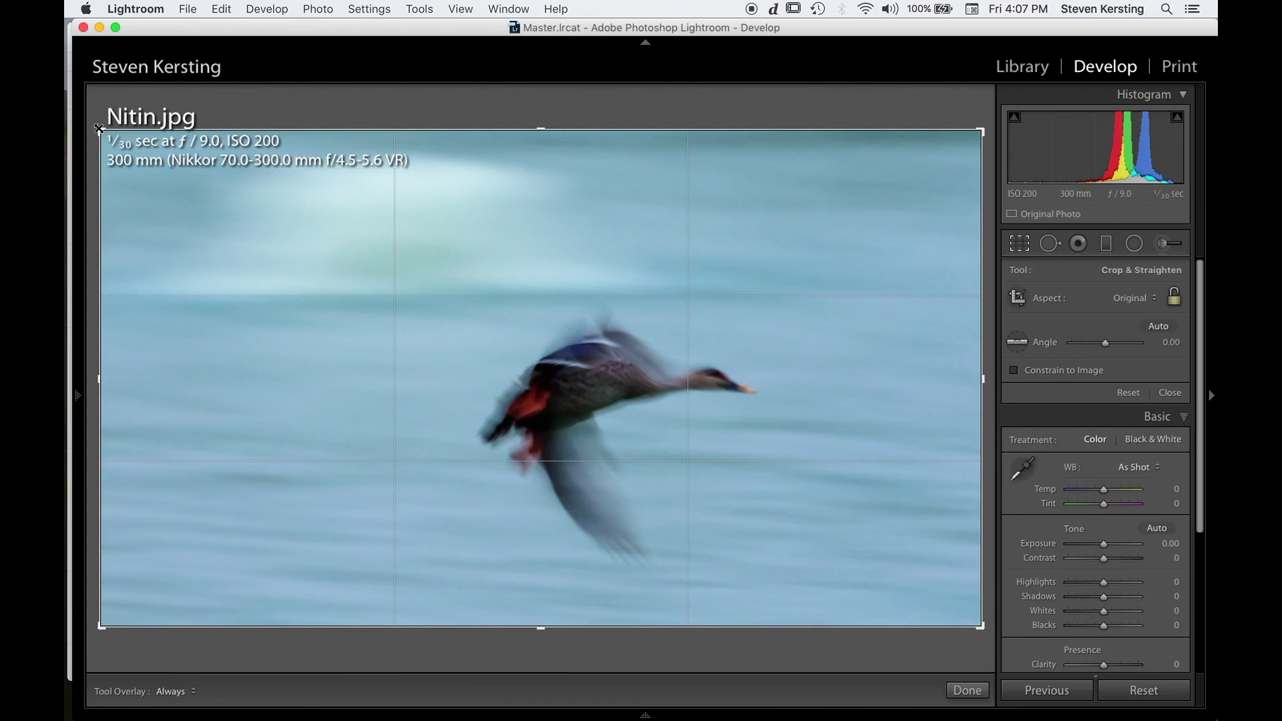
{"action": "left_click_drag", "start_coordinate": [99, 129], "coordinate": [224, 185]}
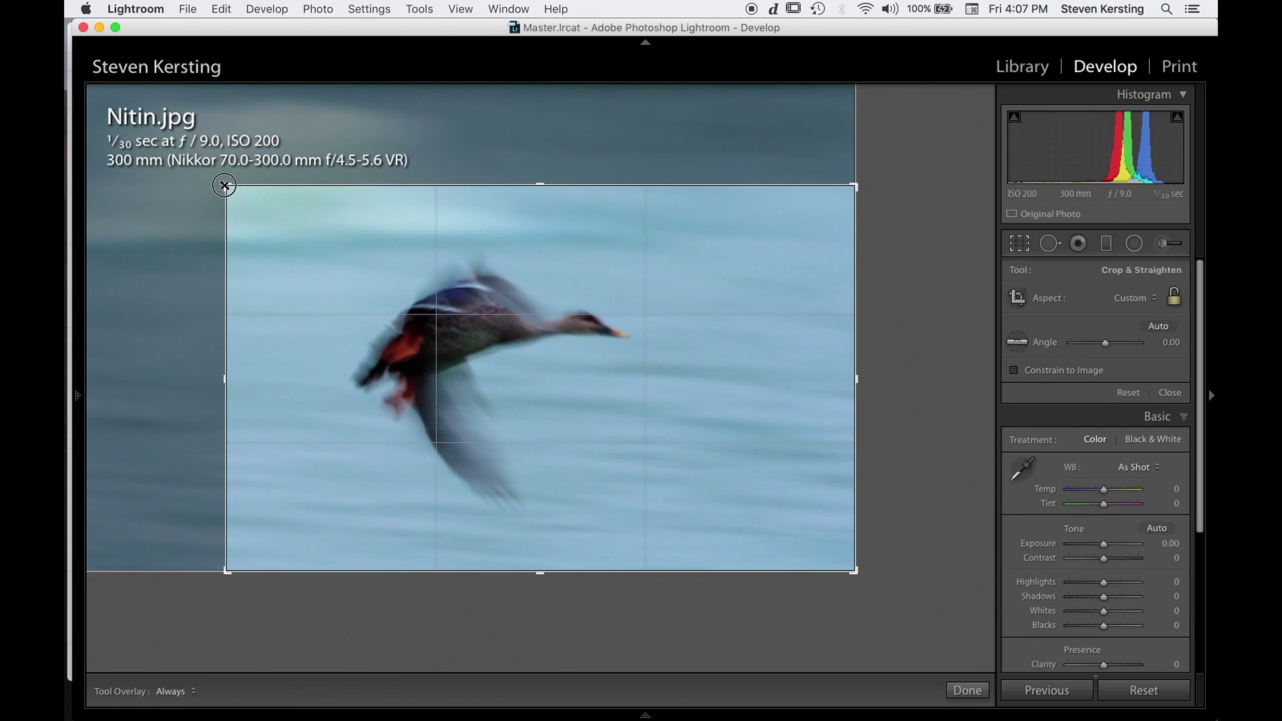
{"action": "key", "text": "Return"}
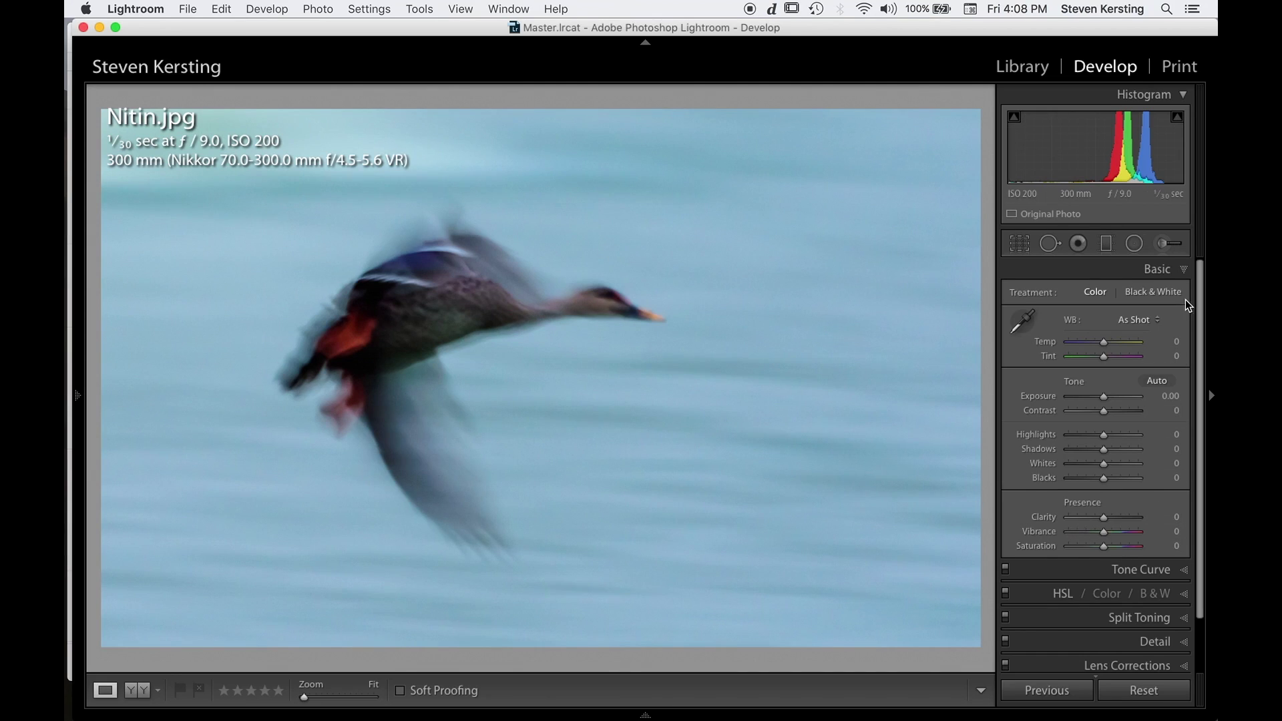
Paint over the remaining bright water patch with a size 25 adjustment brush at Highlights −100, toggling the edit pin's visibility.
{"action": "left_click", "coordinate": [1169, 246]}
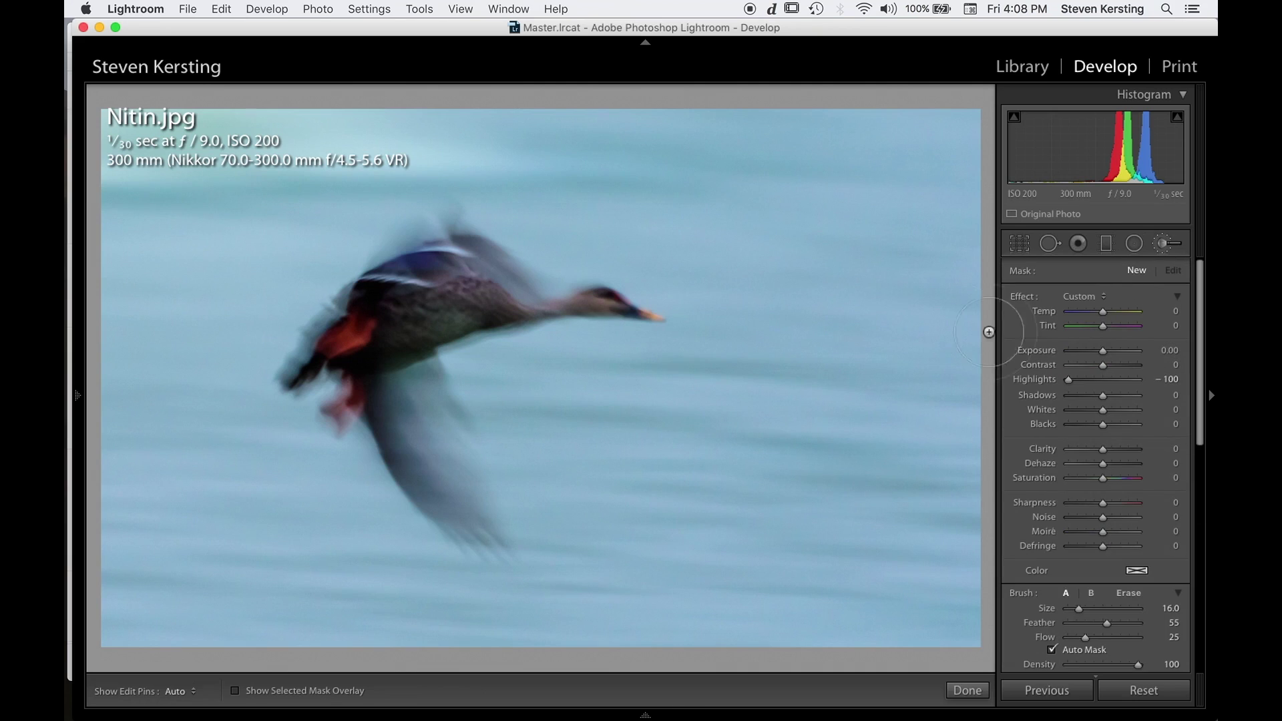
{"action": "scroll", "coordinate": [572, 211], "scroll_direction": "up", "scroll_amount": 4}
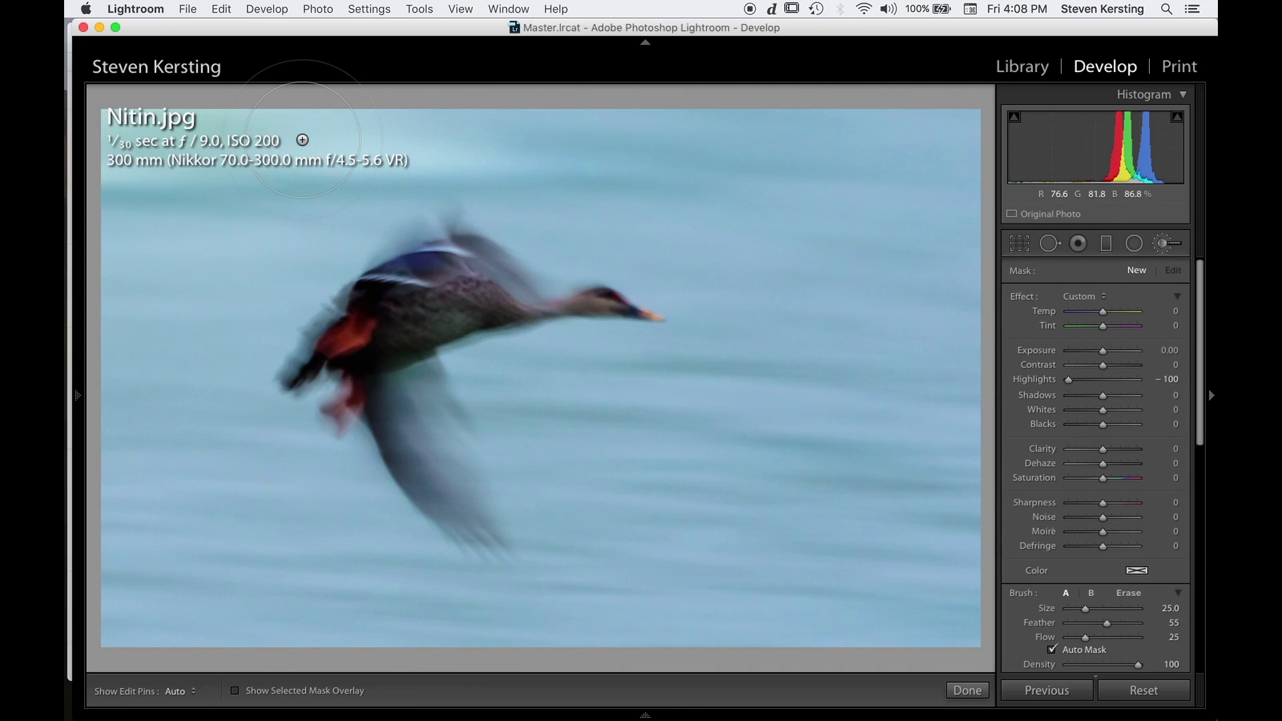
{"action": "key", "text": "h"}
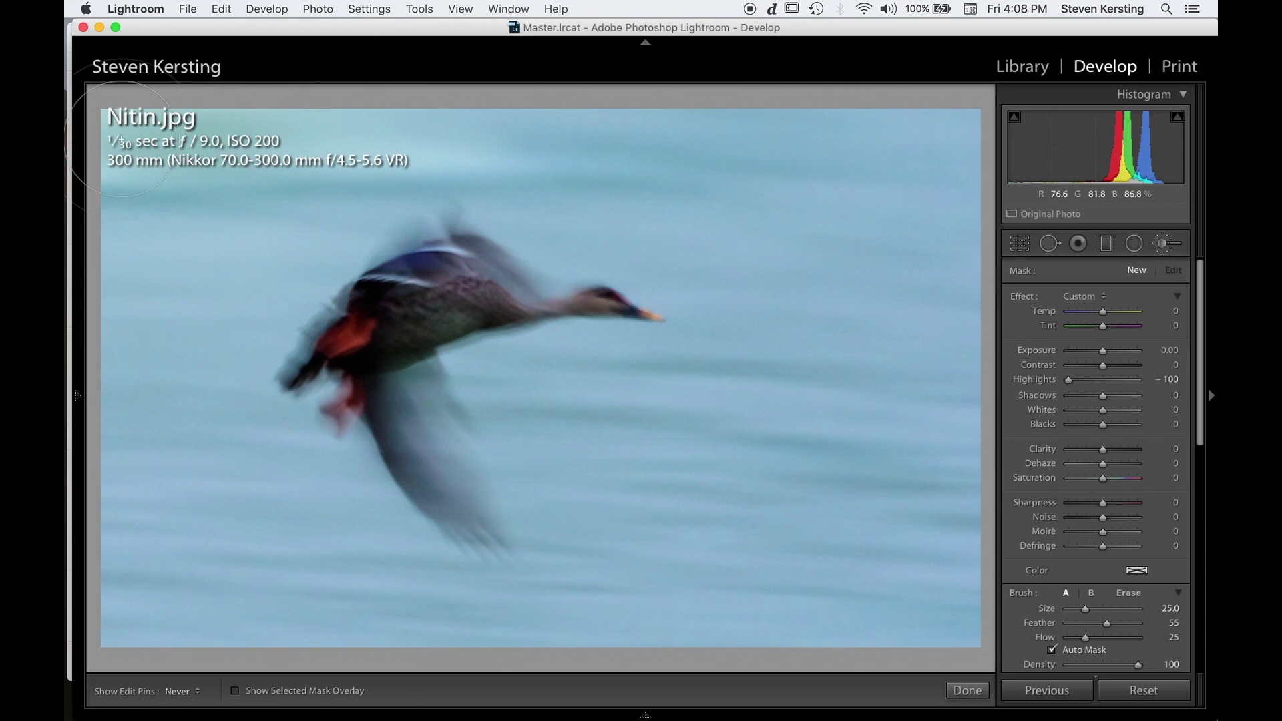
{"action": "key", "text": "h"}
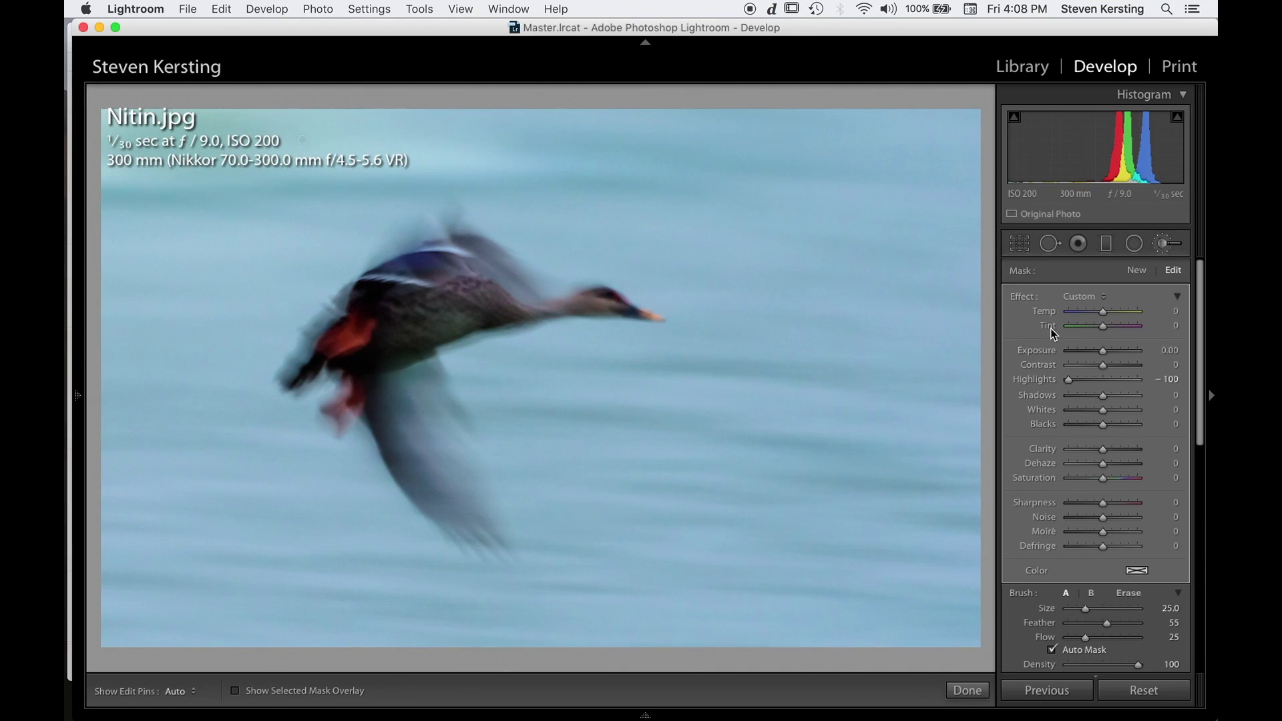
Reset the brushed patch's Highlights to 0 and set its Tint to 17, Temp to −42 and Exposure to −0.67.
{"action": "double_click", "coordinate": [1035, 379]}
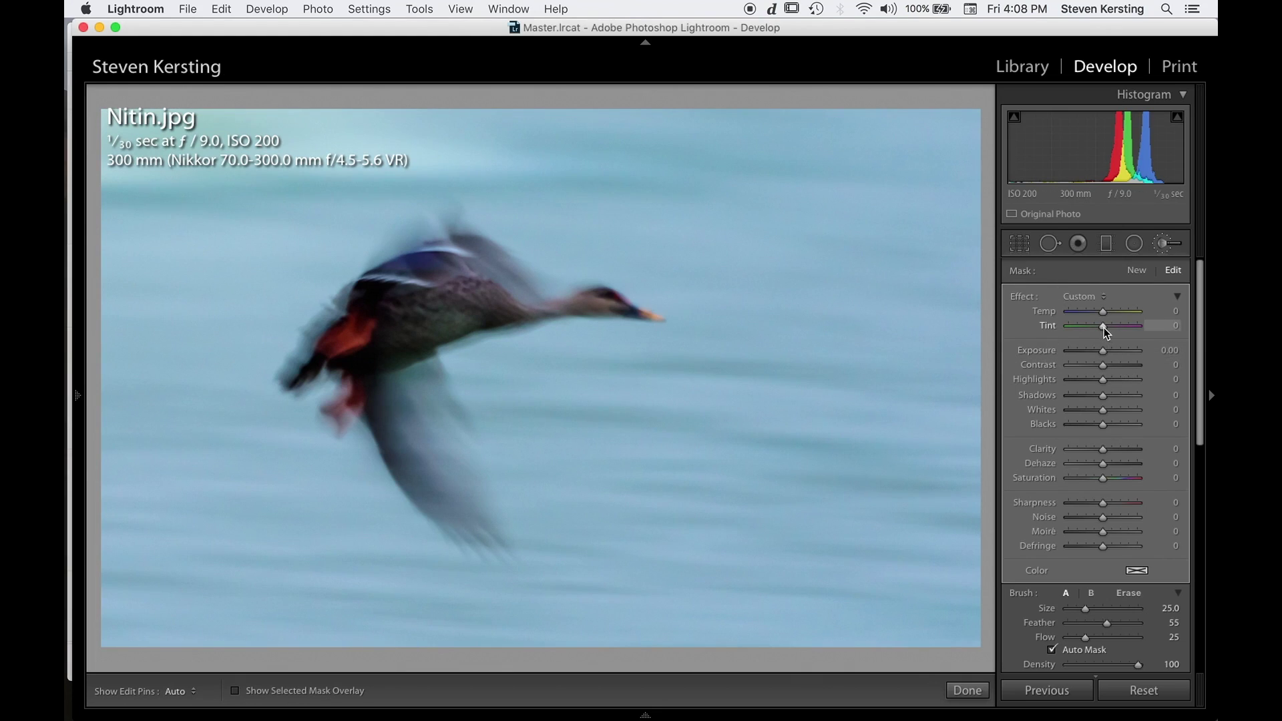
{"action": "left_click_drag", "start_coordinate": [1105, 332], "coordinate": [1110, 338]}
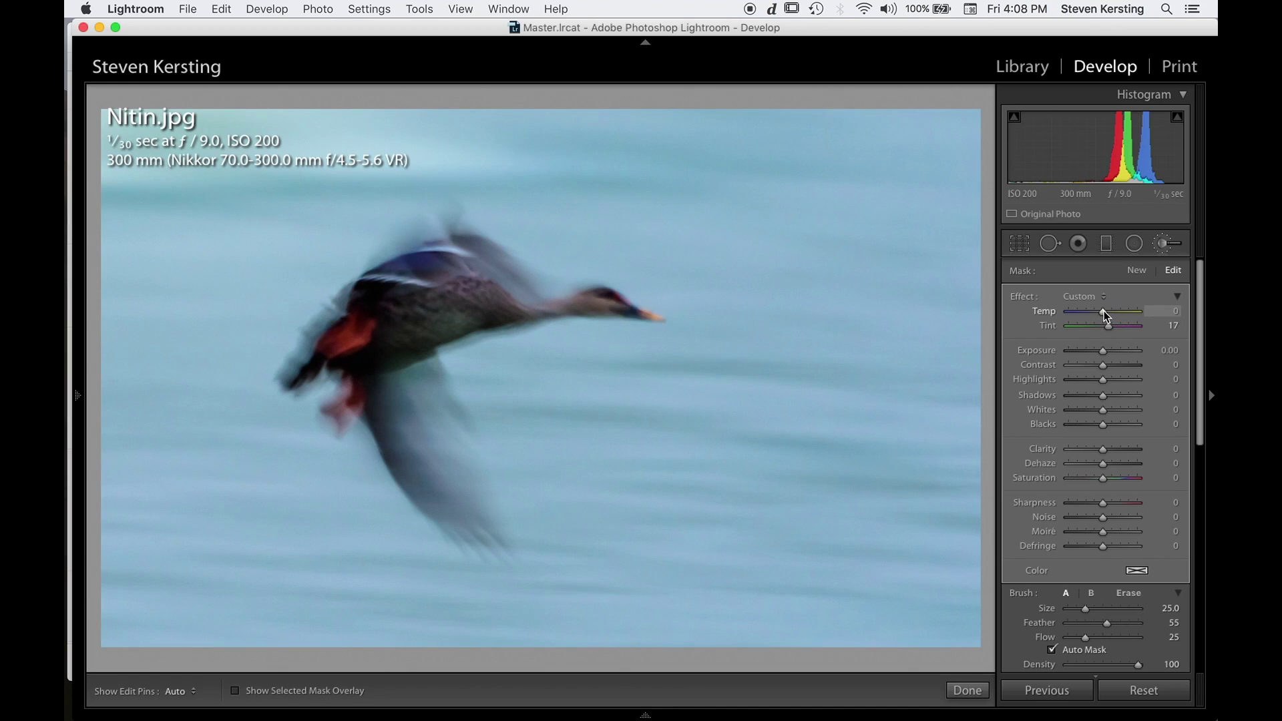
{"action": "left_click_drag", "start_coordinate": [1104, 311], "coordinate": [1089, 316]}
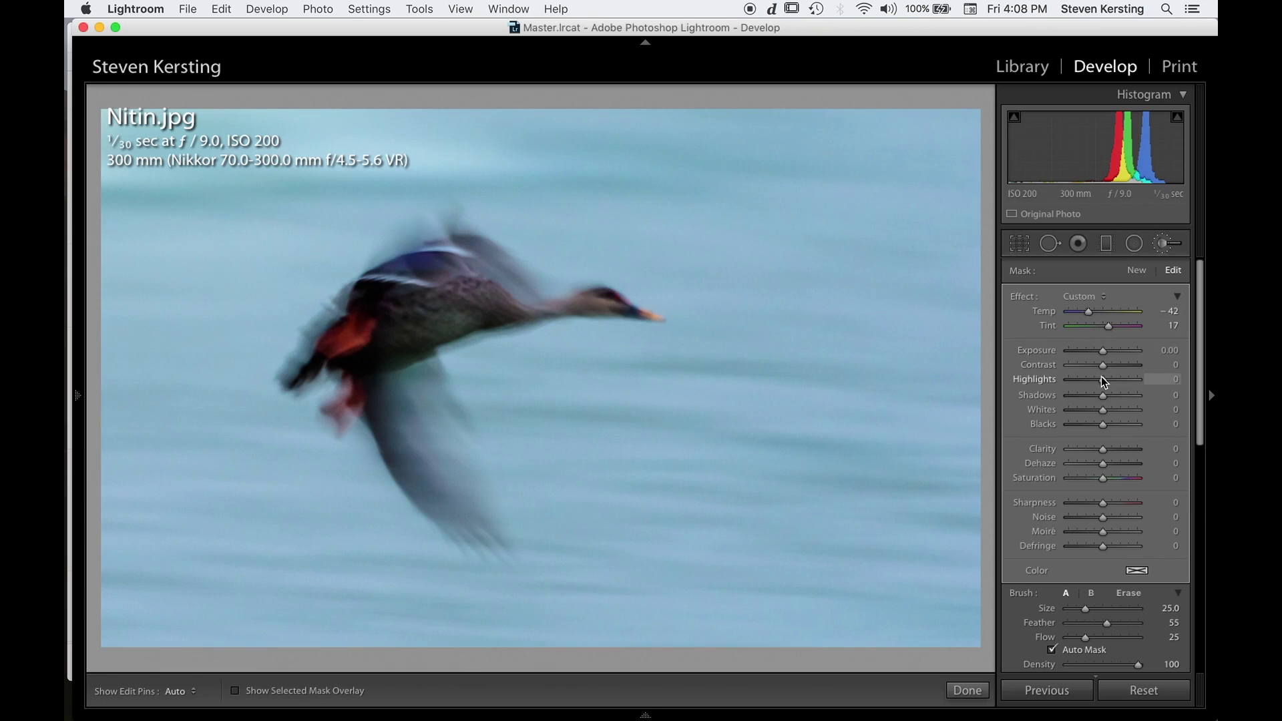
{"action": "left_click_drag", "start_coordinate": [1103, 351], "coordinate": [1098, 351]}
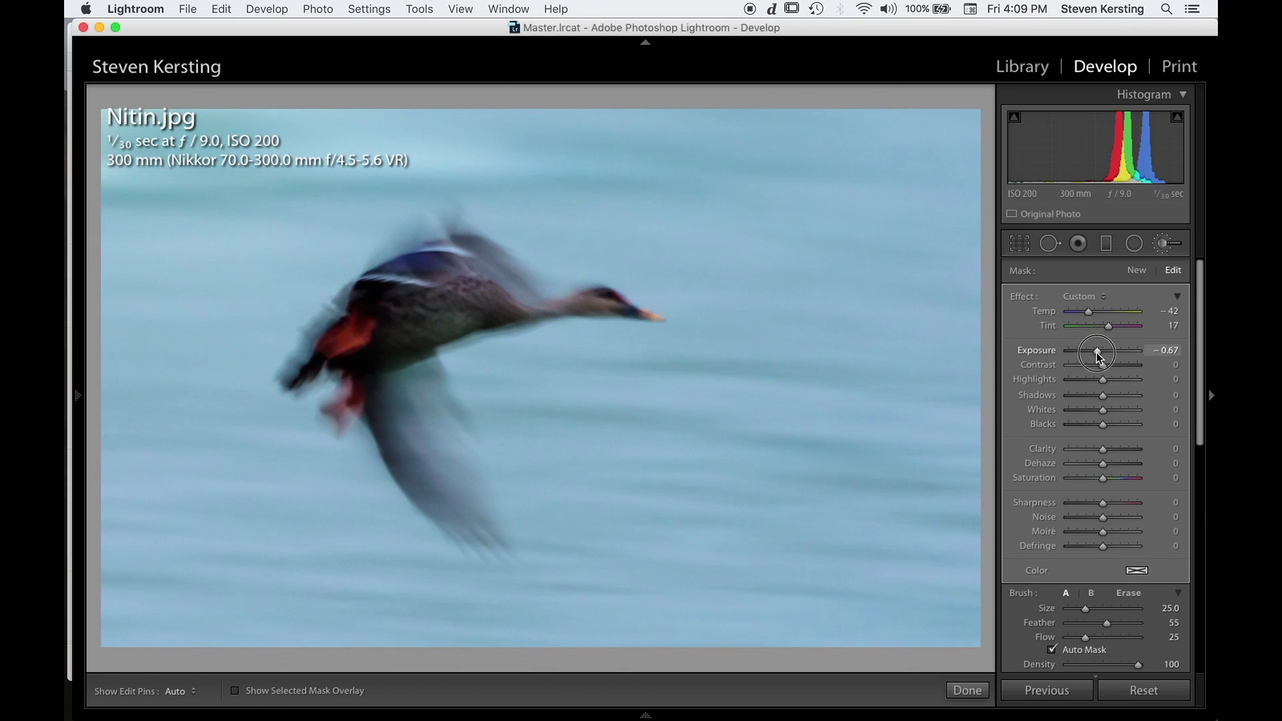
{"action": "left_click_drag", "start_coordinate": [1097, 353], "coordinate": [1097, 352]}
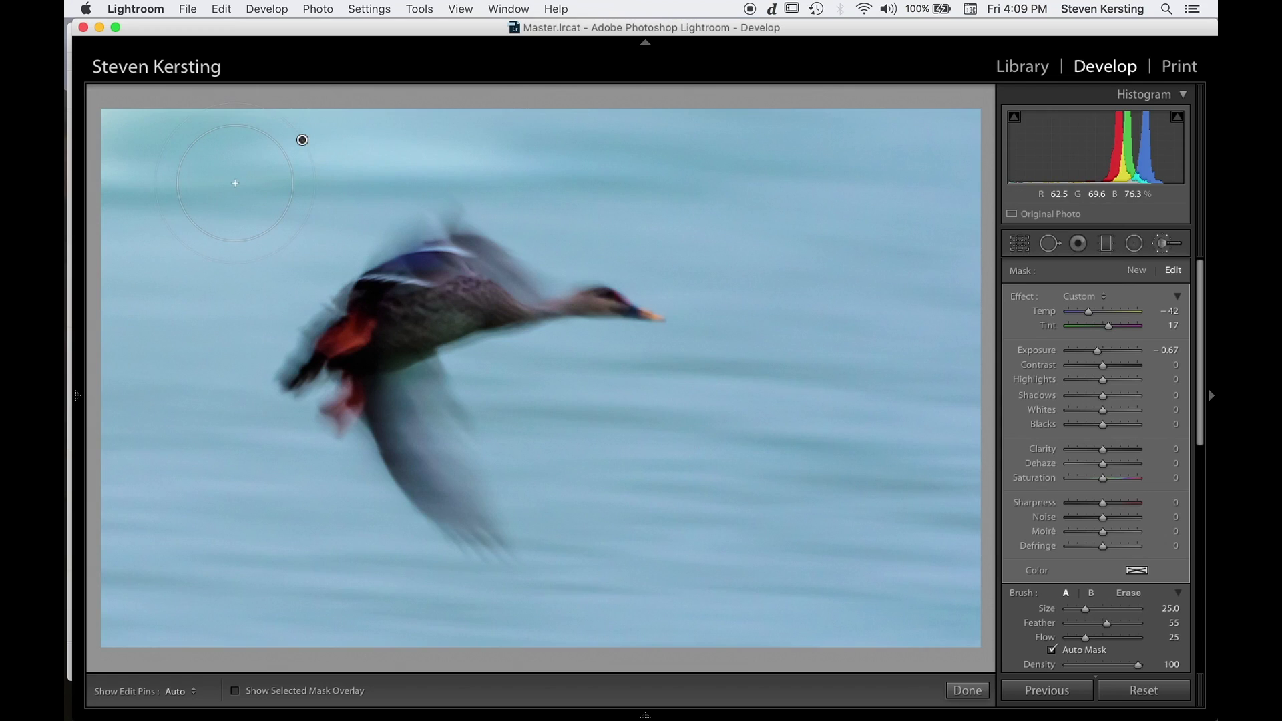
Add further brush strokes over the bright water patch, toggle the edit pin to check the blend, and close the adjustment brush.
{"action": "key", "text": "h"}
{"action": "key", "text": "h"}
{"action": "key", "text": "h"}
{"action": "key", "text": "h"}
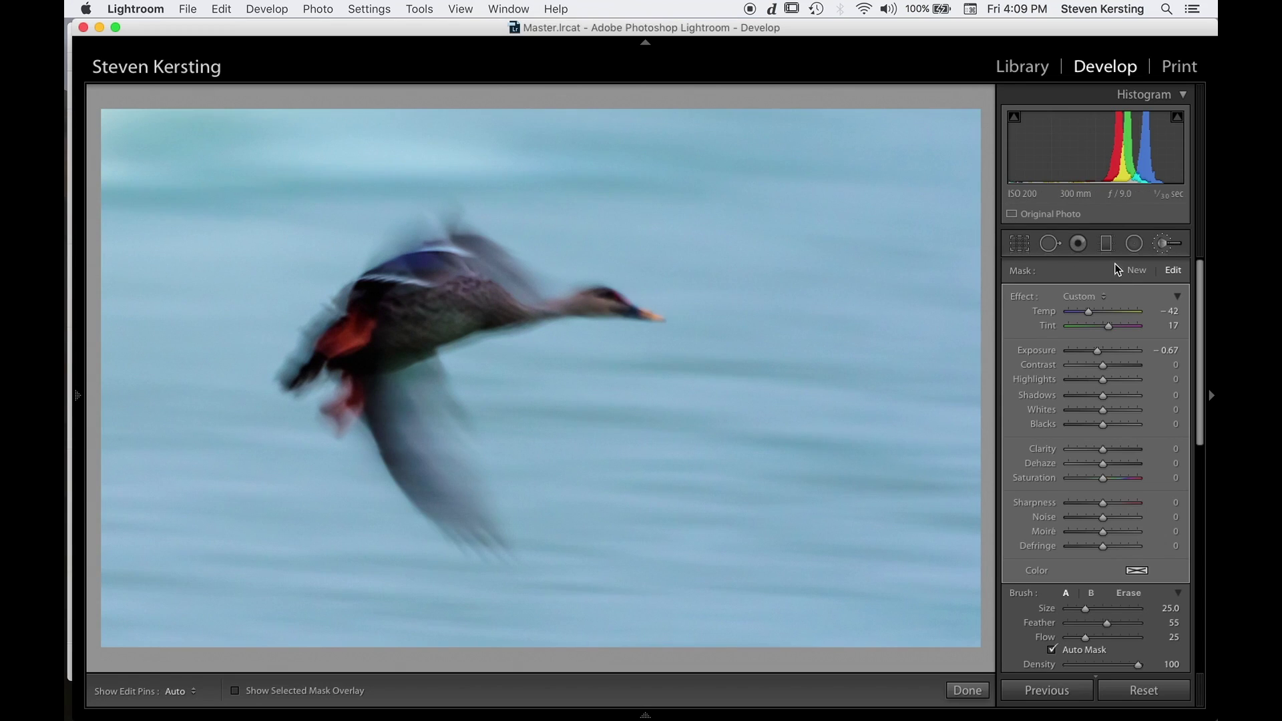
{"action": "left_click", "coordinate": [1167, 244]}
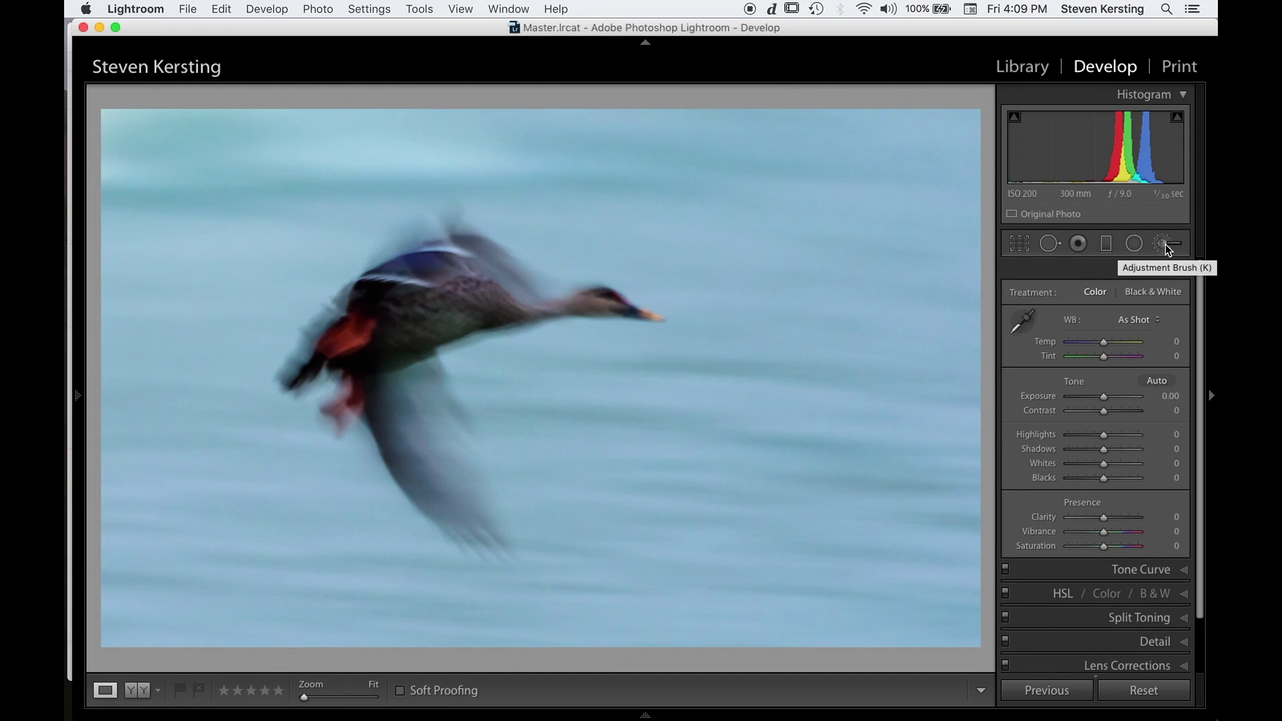
Compare the edited duck photo with its before view and its Import history state, and return to the latest brush stroke.
{"action": "key", "text": "backslash"}
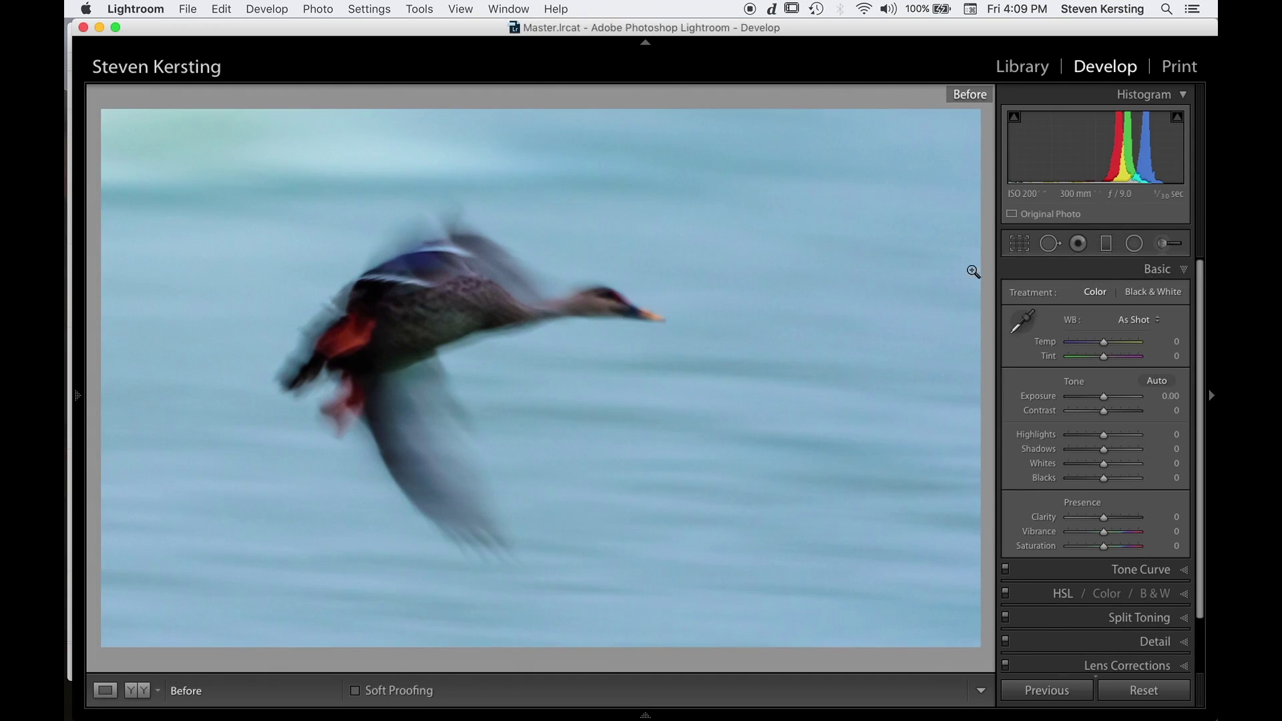
{"action": "mouse_move", "coordinate": [80, 403]}
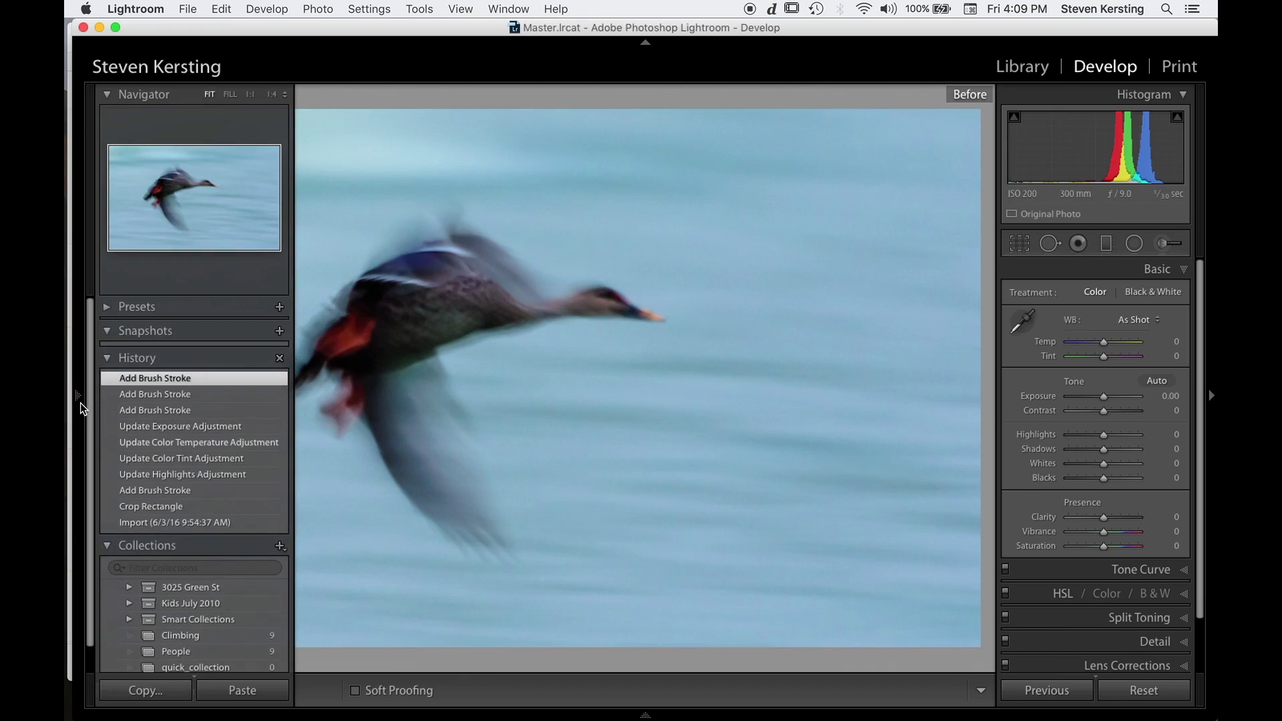
{"action": "left_click", "coordinate": [150, 522]}
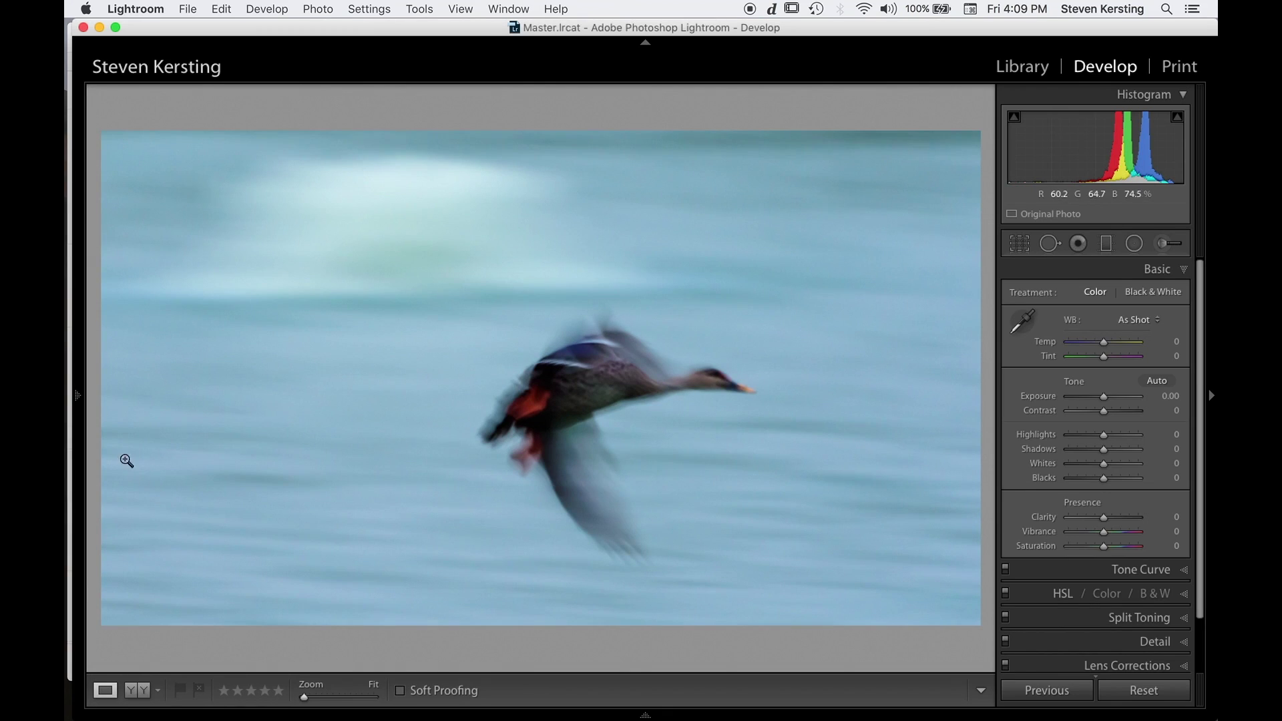
{"action": "mouse_move", "coordinate": [84, 397]}
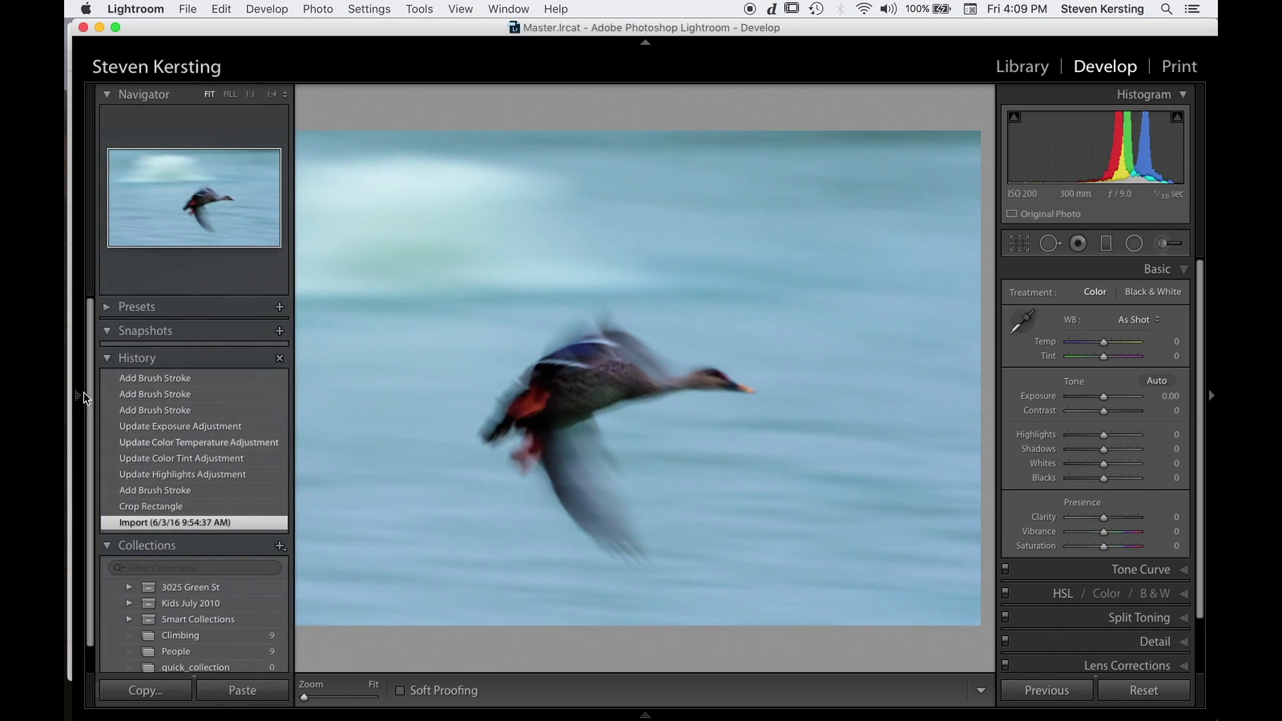
{"action": "left_click", "coordinate": [151, 376]}
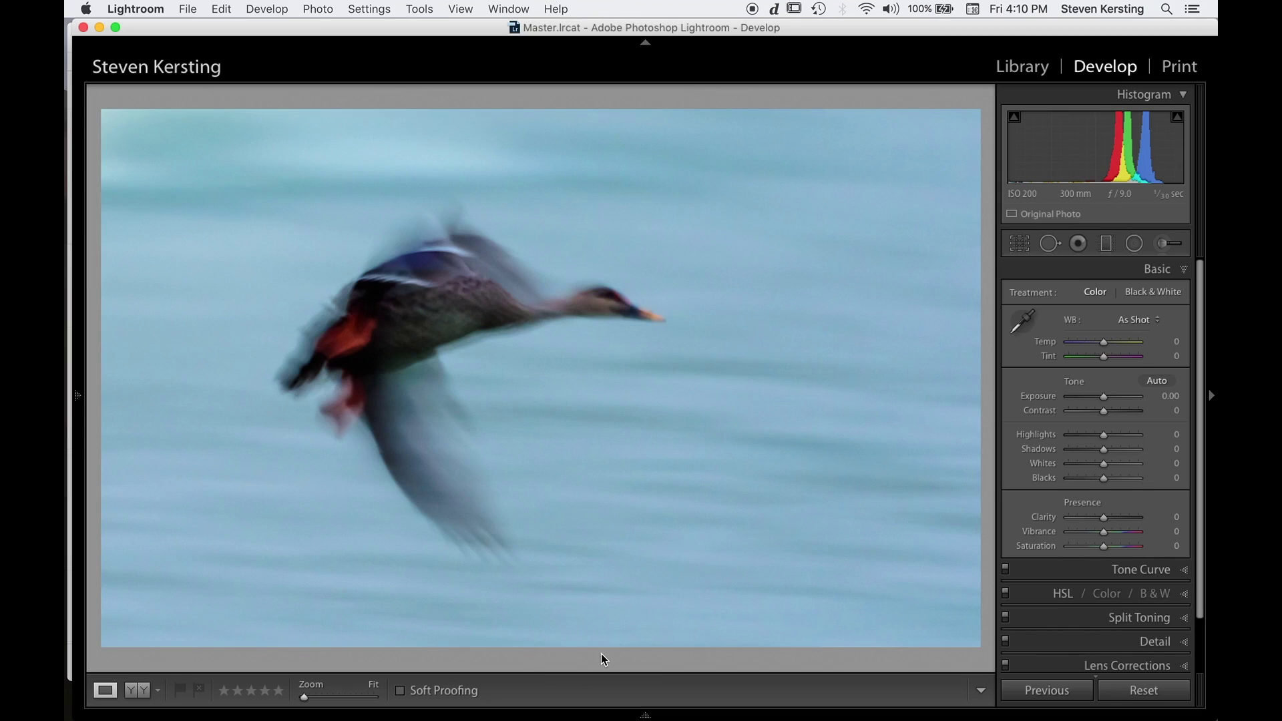
{"action": "mouse_move", "coordinate": [604, 718]}
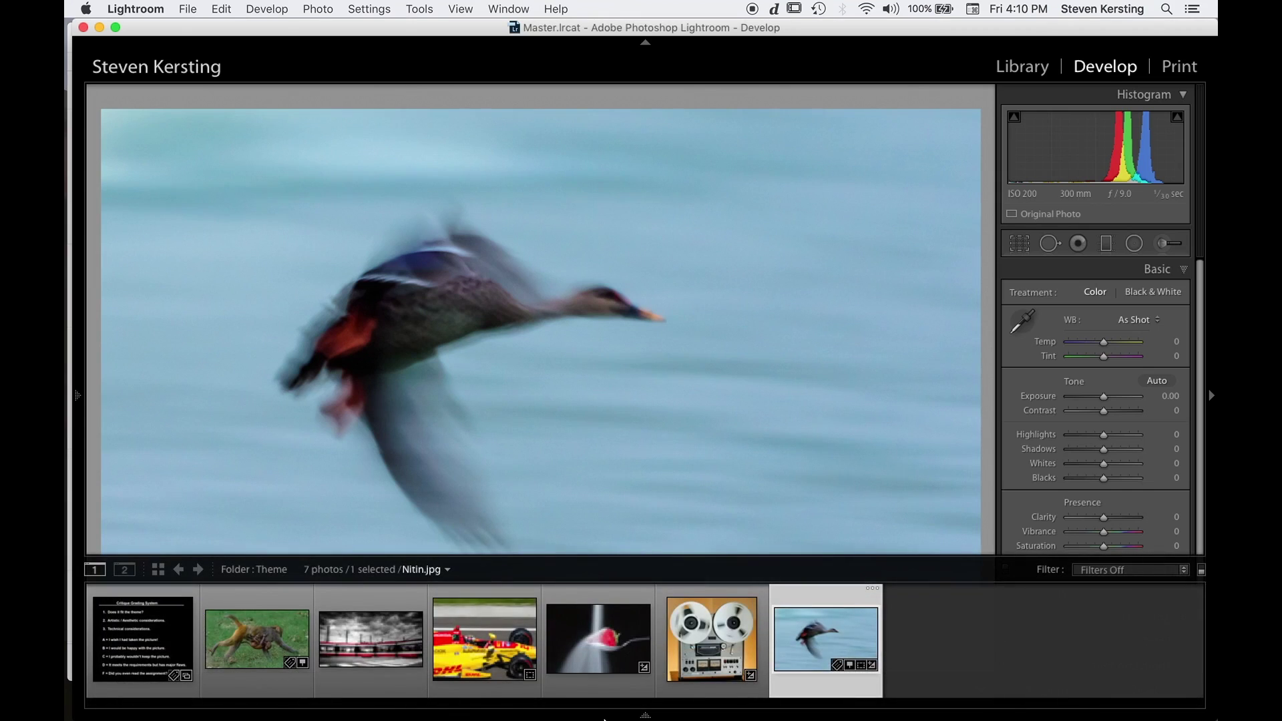